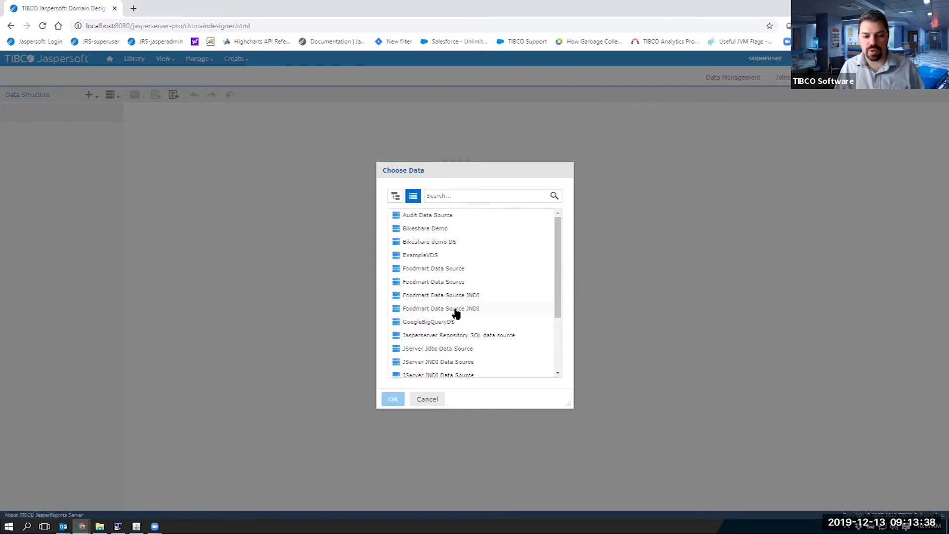
Base the new domain on the Foodmart Data Source JNDI from /public/Samples/Data_Sources and add its public schema to the selected schemas
{"action": "left_click", "coordinate": [456, 310]}
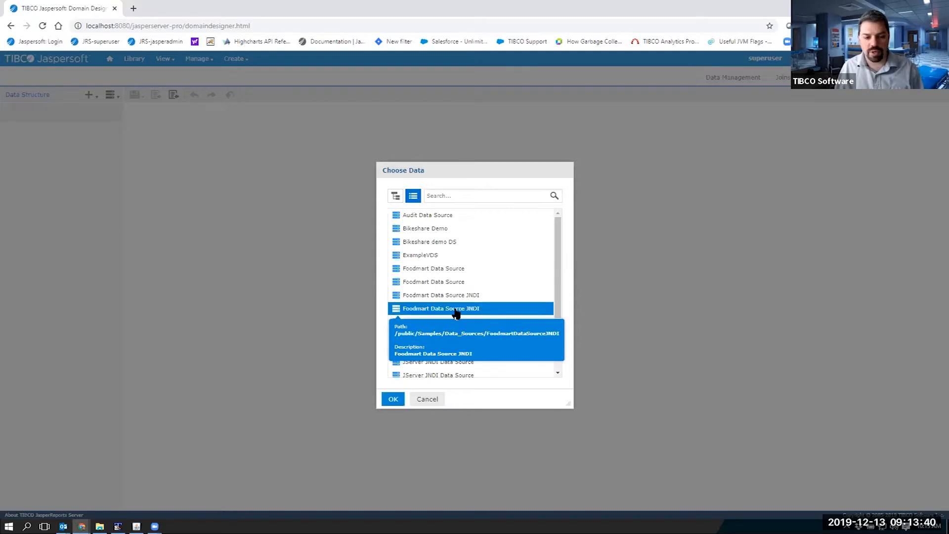
{"action": "left_click", "coordinate": [394, 399]}
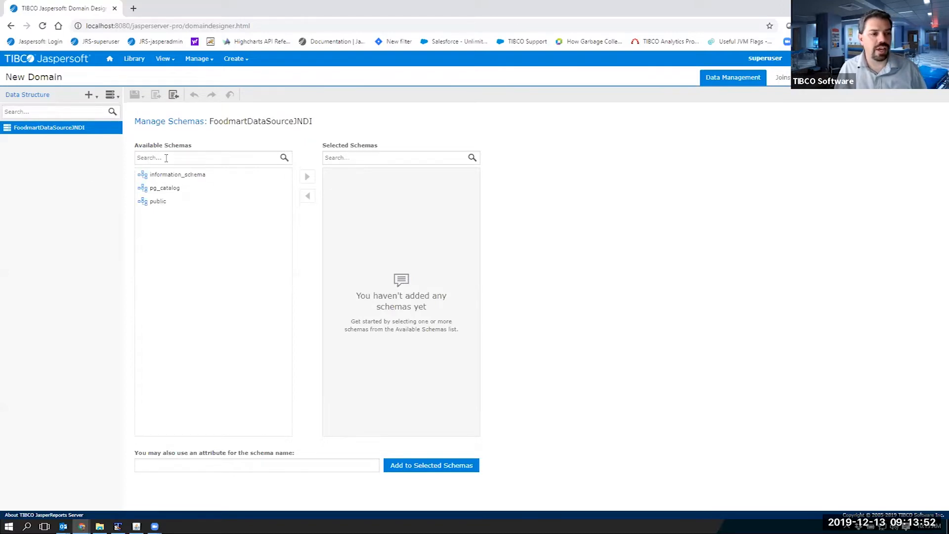
{"action": "left_click", "coordinate": [158, 204]}
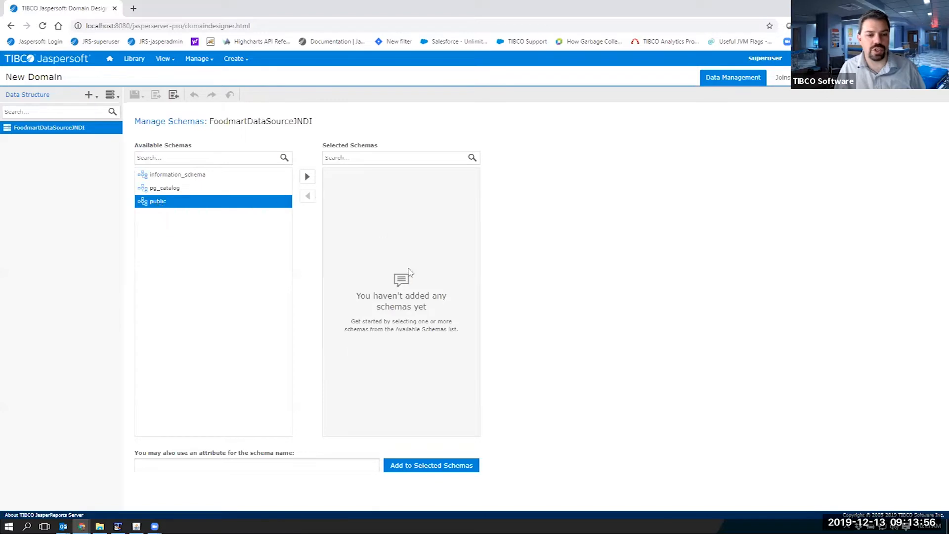
{"action": "left_click", "coordinate": [307, 177]}
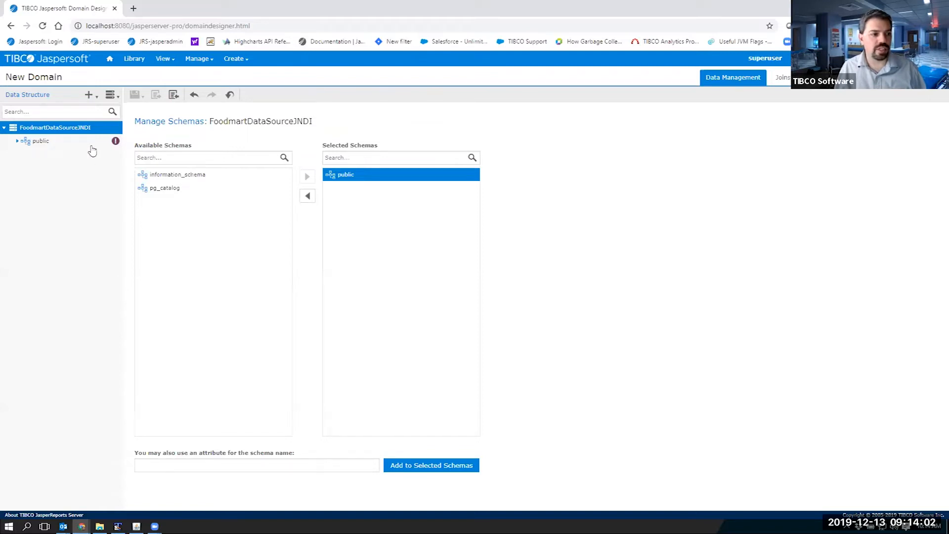
Add the department and employee tables of the public schema to the selected tables
{"action": "mouse_move", "coordinate": [116, 144]}
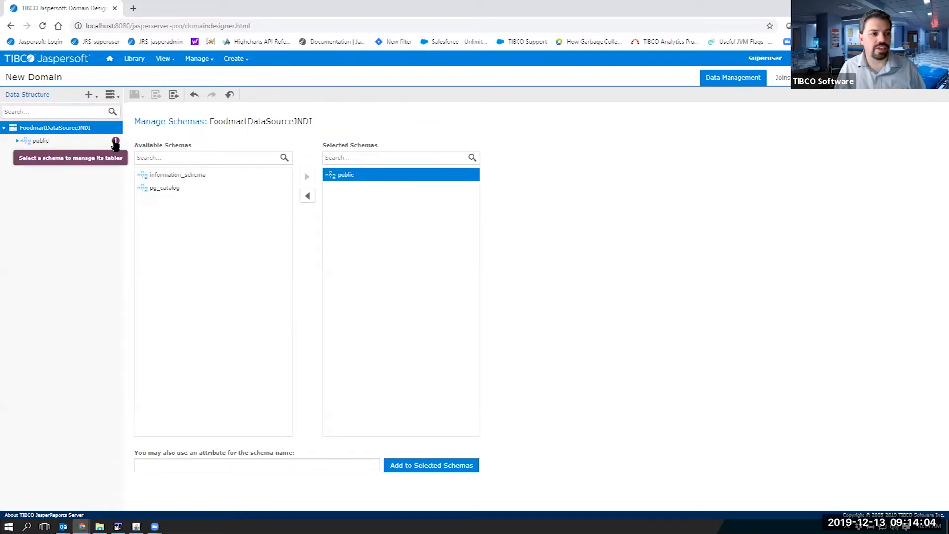
{"action": "left_click", "coordinate": [19, 142]}
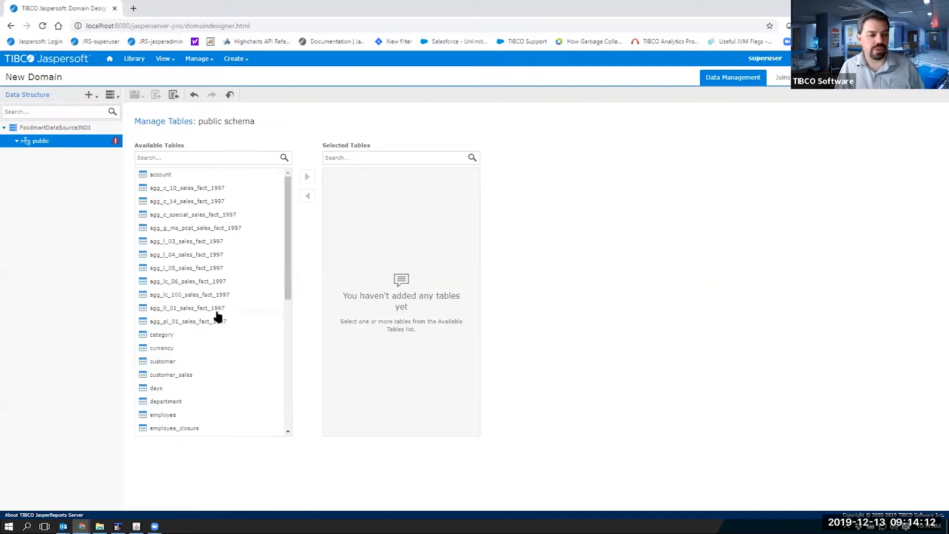
{"action": "scroll", "coordinate": [221, 297], "scroll_direction": "down", "scroll_amount": 3}
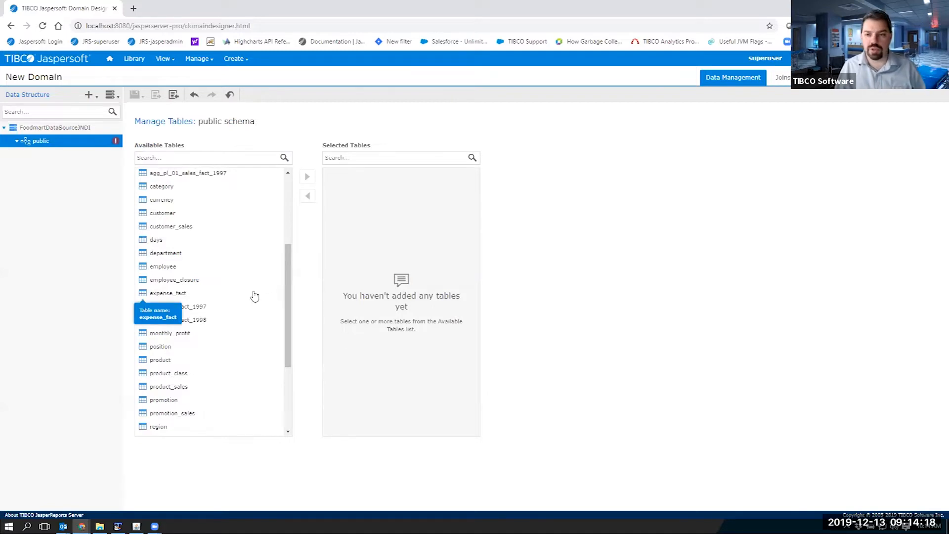
{"action": "double_click", "coordinate": [168, 254]}
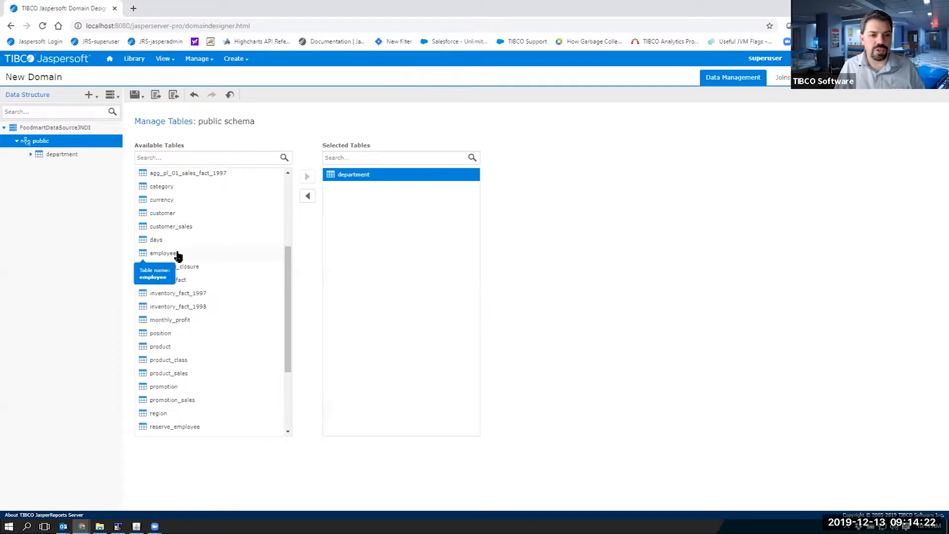
{"action": "double_click", "coordinate": [162, 254]}
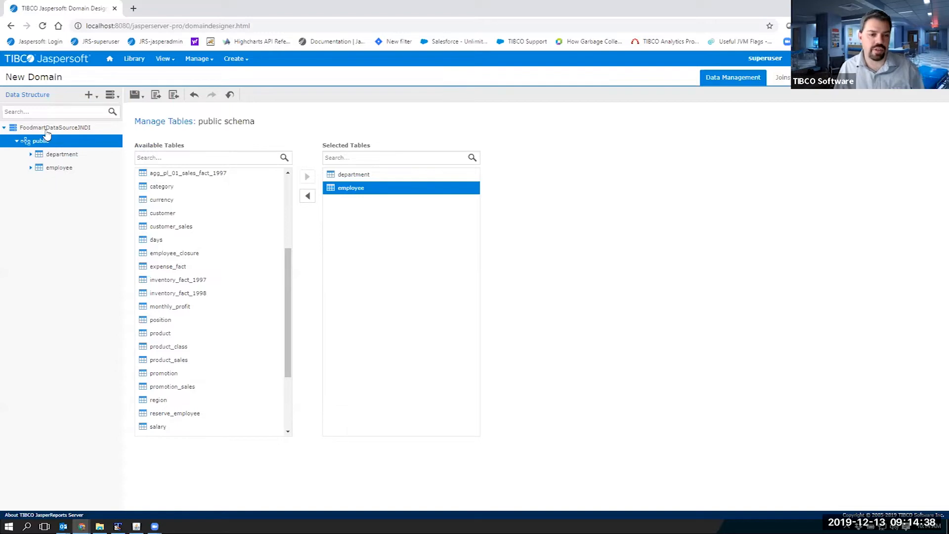
{"action": "left_click_drag", "start_coordinate": [355, 174], "coordinate": [364, 194]}
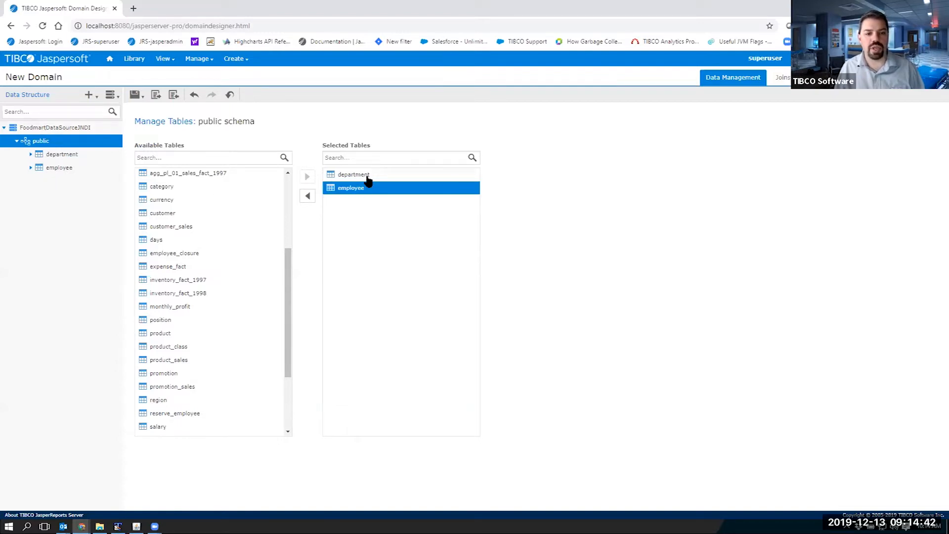
{"action": "left_click", "coordinate": [308, 196]}
{"action": "left_click_drag", "start_coordinate": [137, 259], "coordinate": [377, 199]}
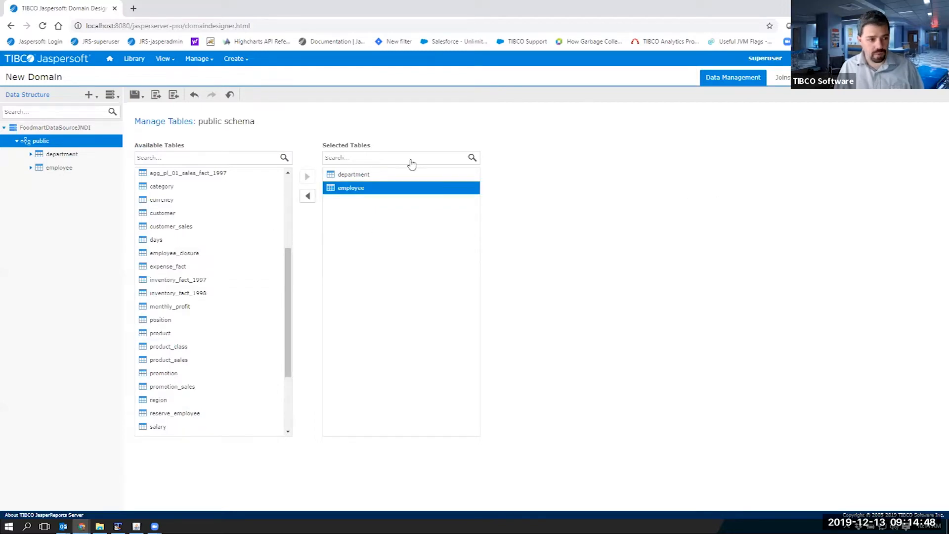
Create a join that links the employee table's department_id field to the department table's department_id field
{"action": "left_click", "coordinate": [30, 155]}
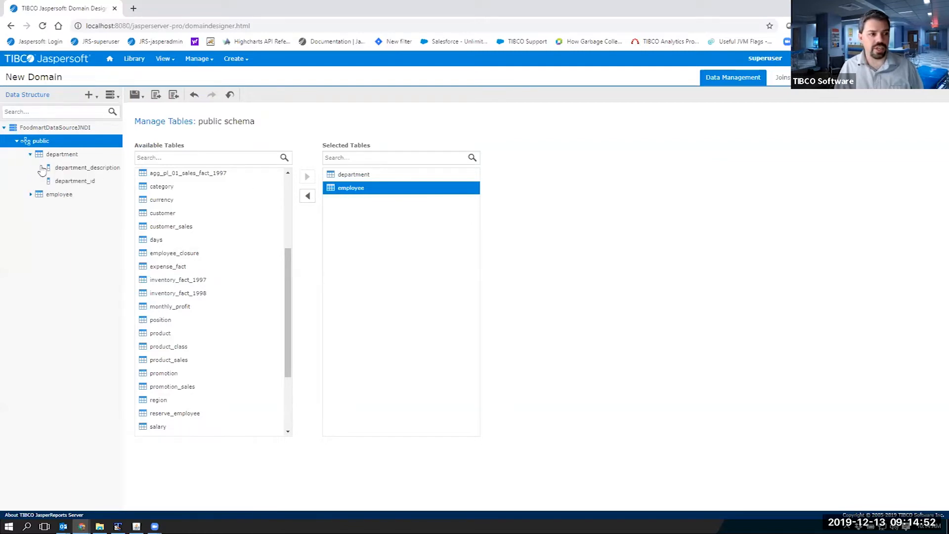
{"action": "left_click", "coordinate": [31, 195]}
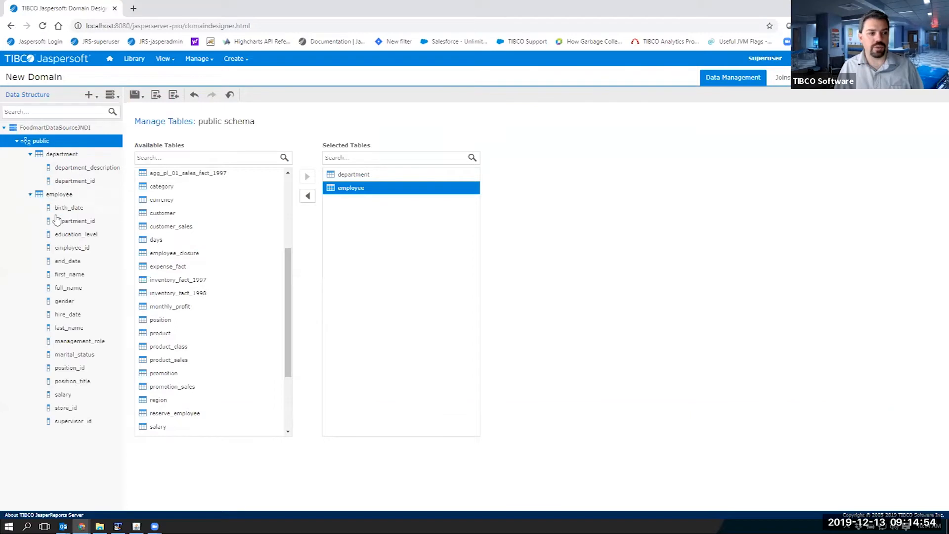
{"action": "left_click", "coordinate": [783, 77]}
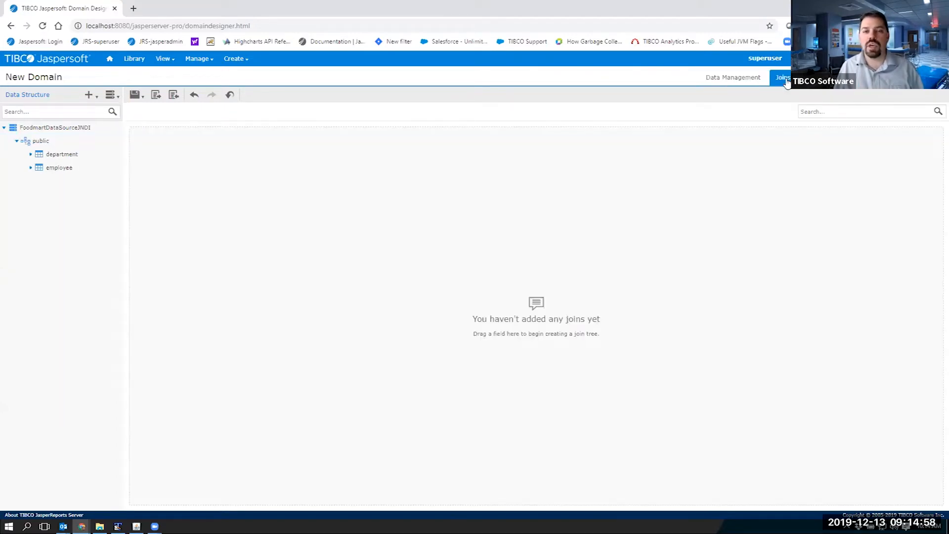
{"action": "left_click", "coordinate": [30, 155]}
{"action": "left_click", "coordinate": [30, 195]}
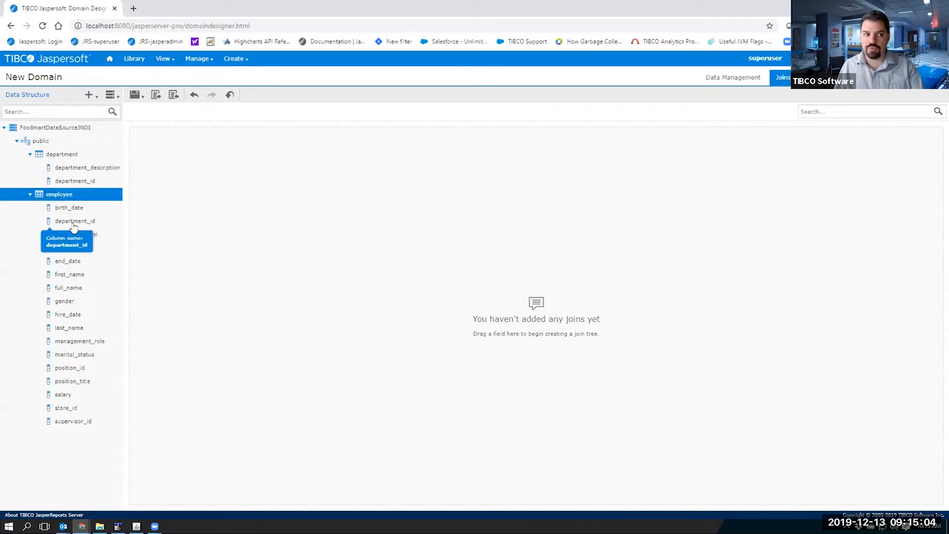
{"action": "left_click_drag", "start_coordinate": [73, 227], "coordinate": [213, 170]}
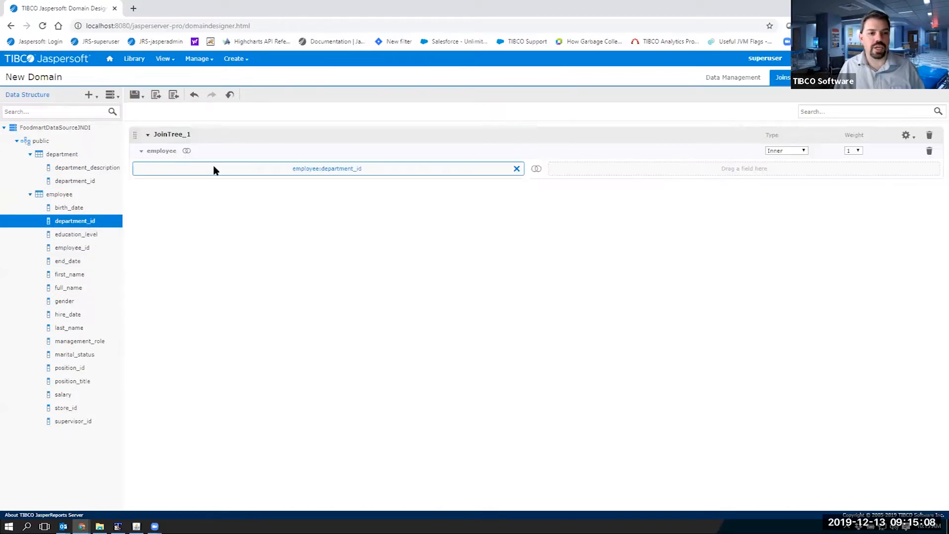
{"action": "left_click_drag", "start_coordinate": [86, 183], "coordinate": [657, 170]}
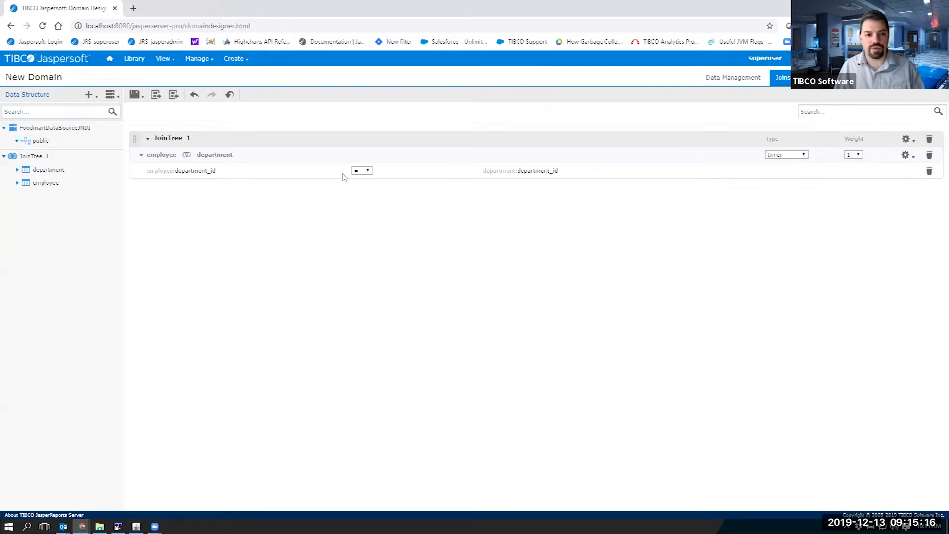
Review the comparison operators and join types available for the employee–department join, keeping it an Inner join on equality
{"action": "left_click", "coordinate": [360, 171]}
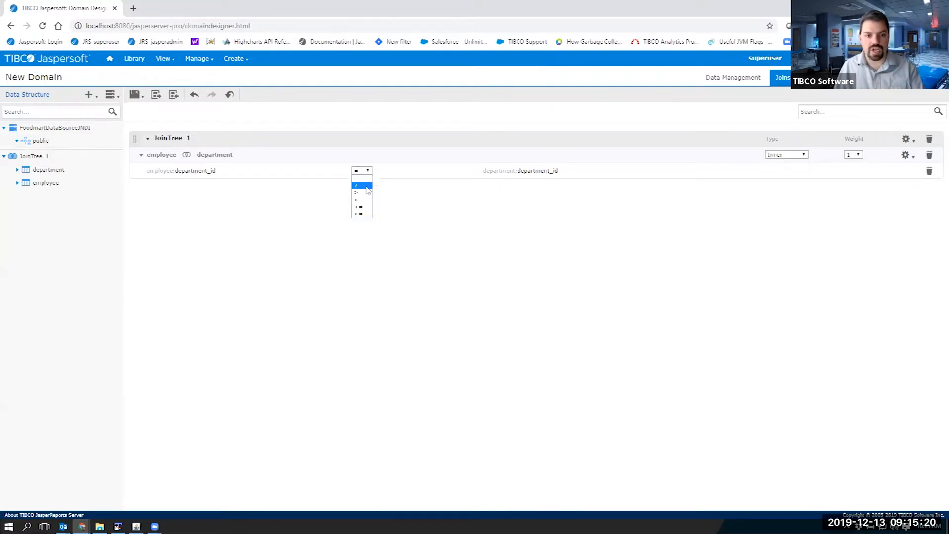
{"action": "left_click", "coordinate": [405, 176]}
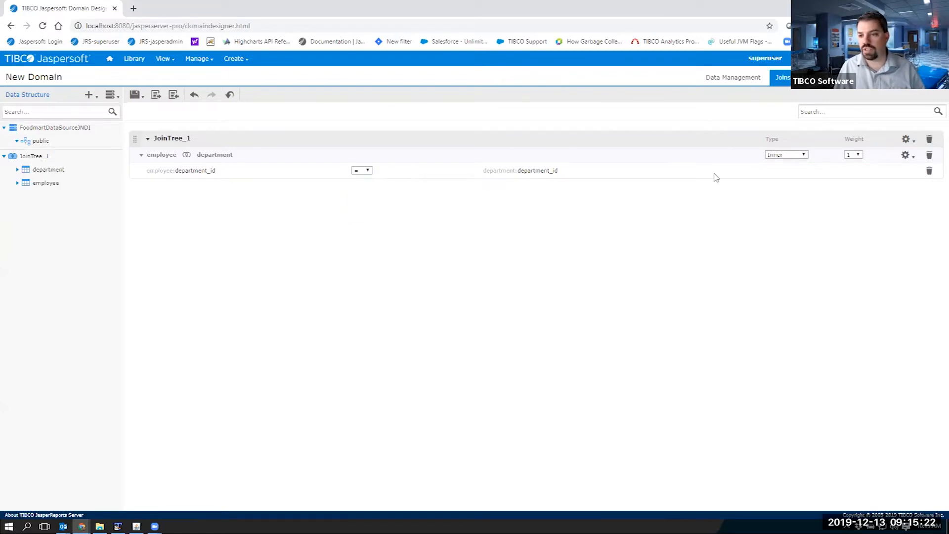
{"action": "left_click", "coordinate": [797, 156]}
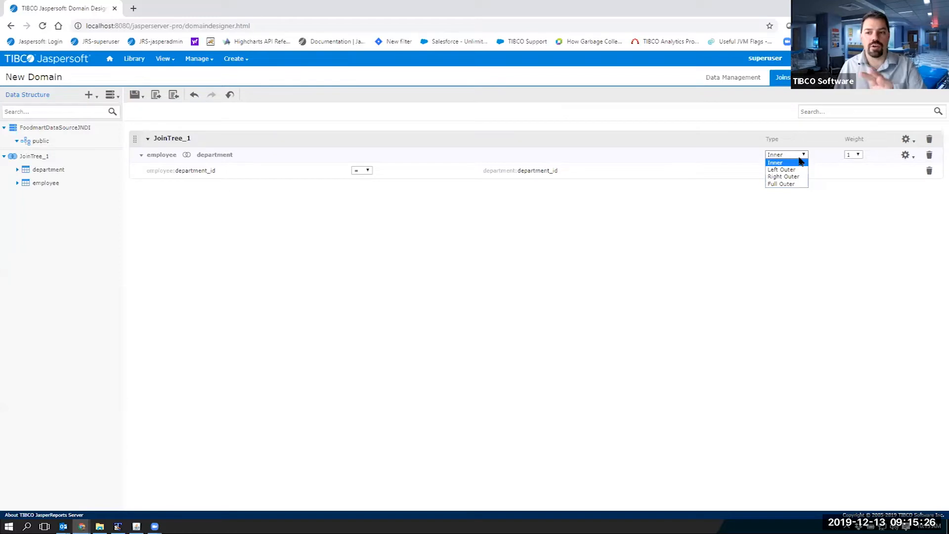
{"action": "left_click", "coordinate": [799, 161]}
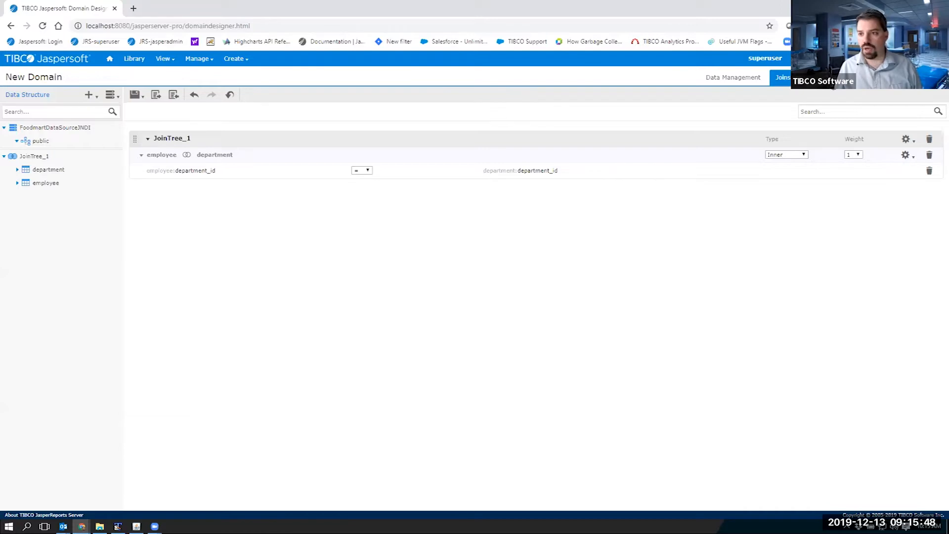
Add a pre-filter on the joined employee table's gender field with the condition equals F
{"action": "left_click", "coordinate": [822, 77]}
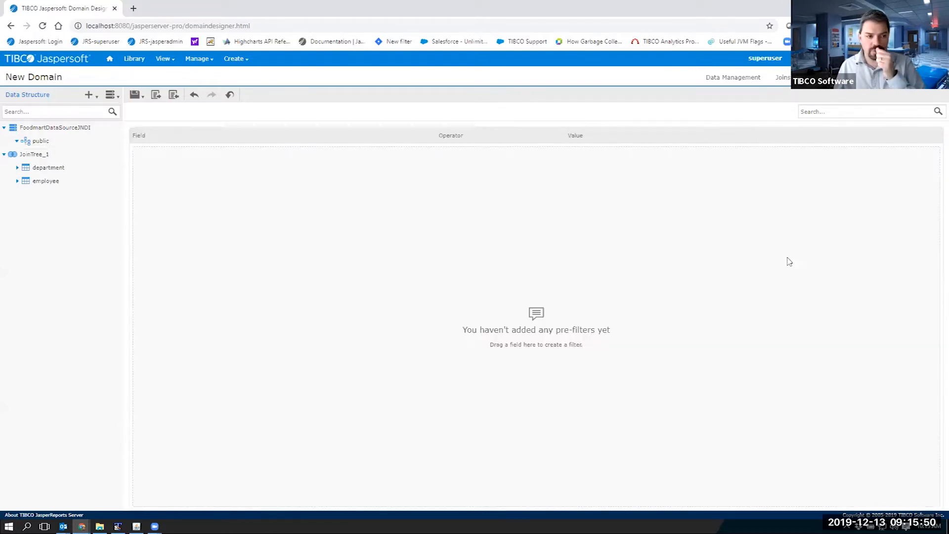
{"action": "left_click", "coordinate": [18, 183]}
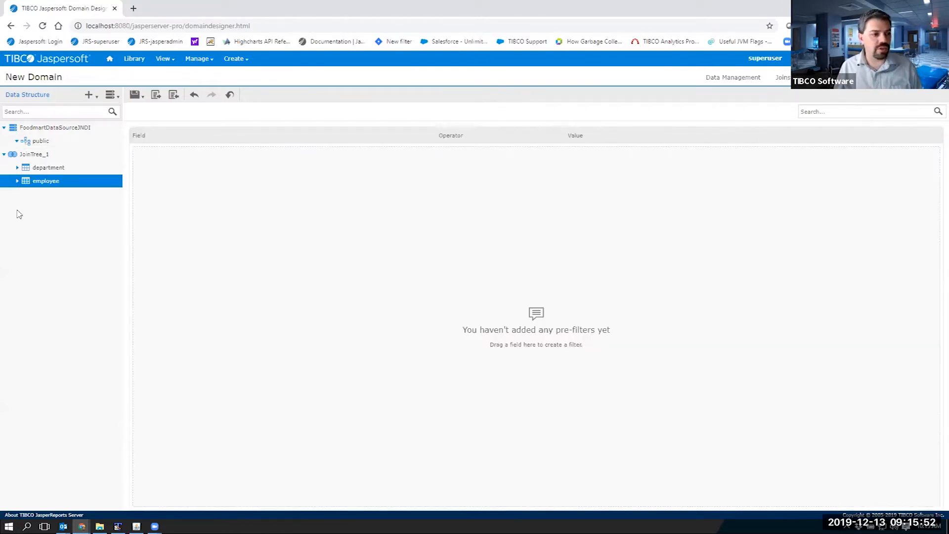
{"action": "left_click", "coordinate": [18, 182]}
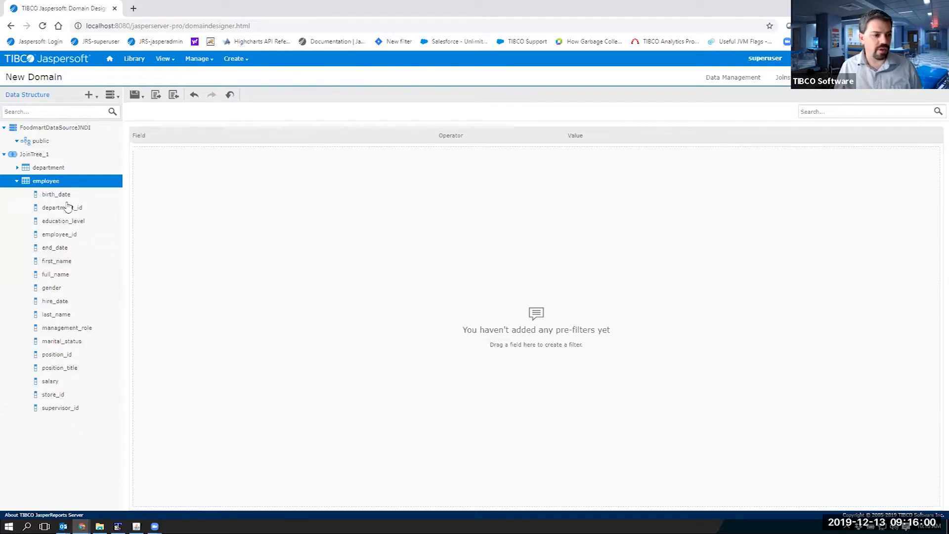
{"action": "left_click_drag", "start_coordinate": [55, 288], "coordinate": [445, 249]}
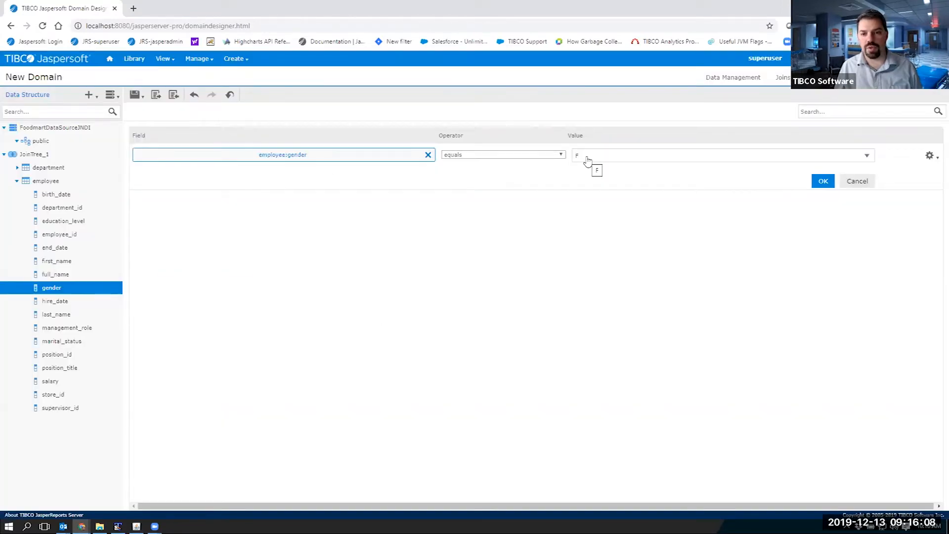
{"action": "left_click", "coordinate": [824, 182]}
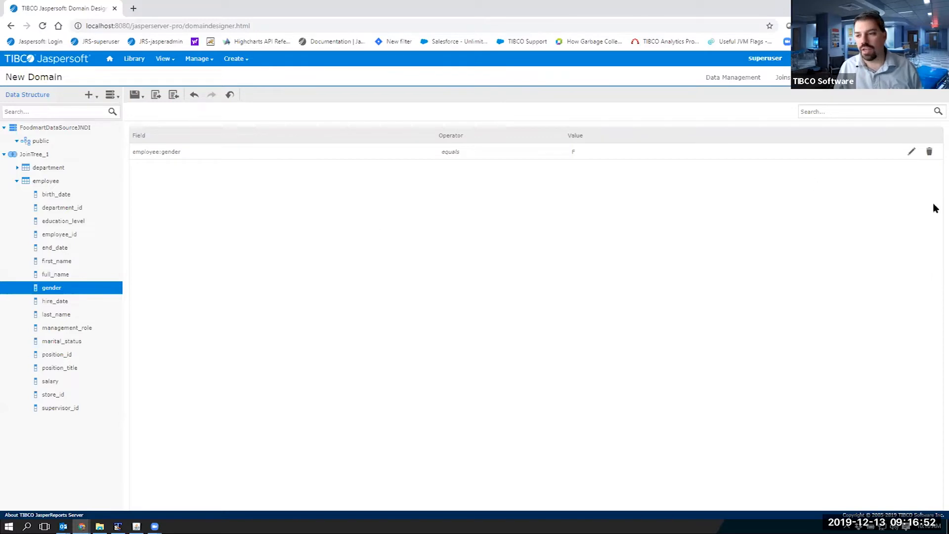
Add the department and employee tables as sets for the domain, placing the employee set directly under JoinTree_1 beside department
{"action": "left_click", "coordinate": [880, 77]}
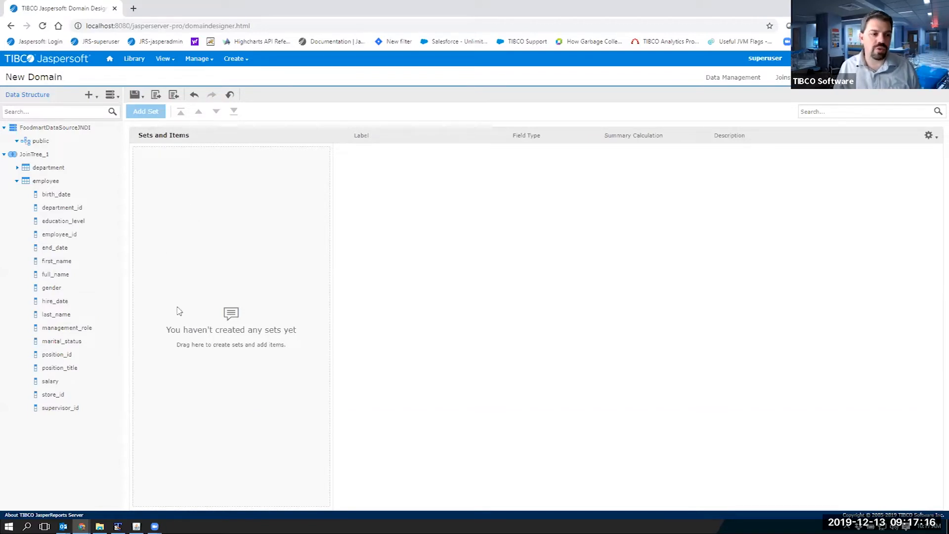
{"action": "left_click", "coordinate": [17, 181]}
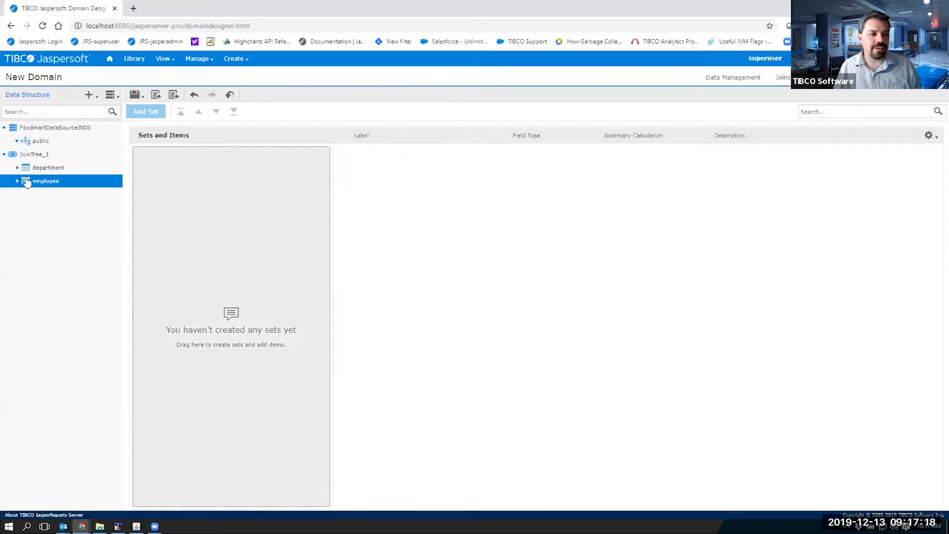
{"action": "left_click_drag", "start_coordinate": [41, 172], "coordinate": [200, 160]}
{"action": "left_click_drag", "start_coordinate": [32, 181], "coordinate": [173, 230]}
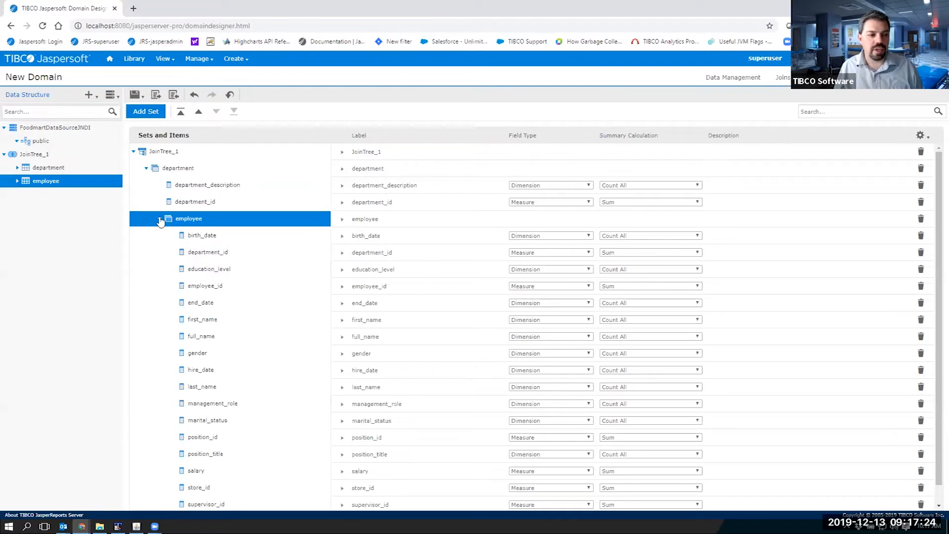
{"action": "left_click", "coordinate": [160, 219]}
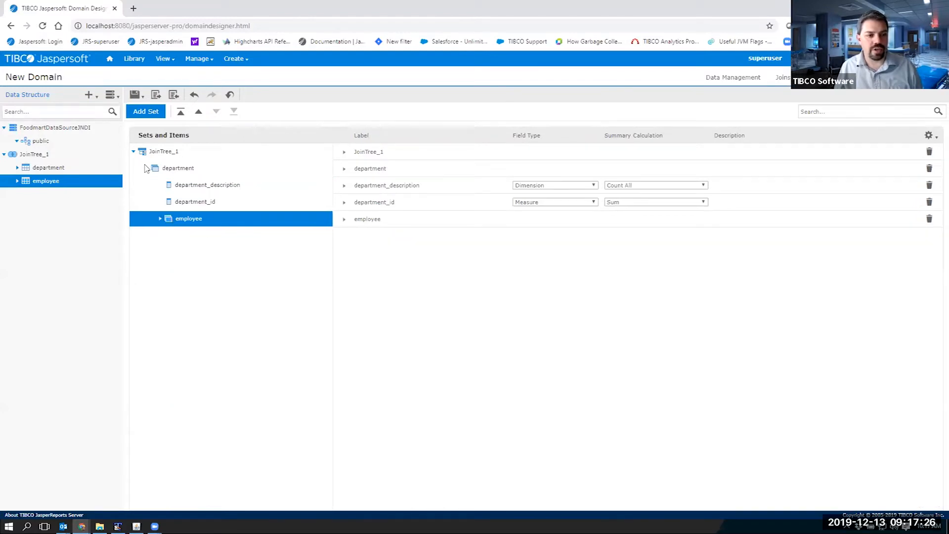
{"action": "left_click_drag", "start_coordinate": [176, 227], "coordinate": [170, 159]}
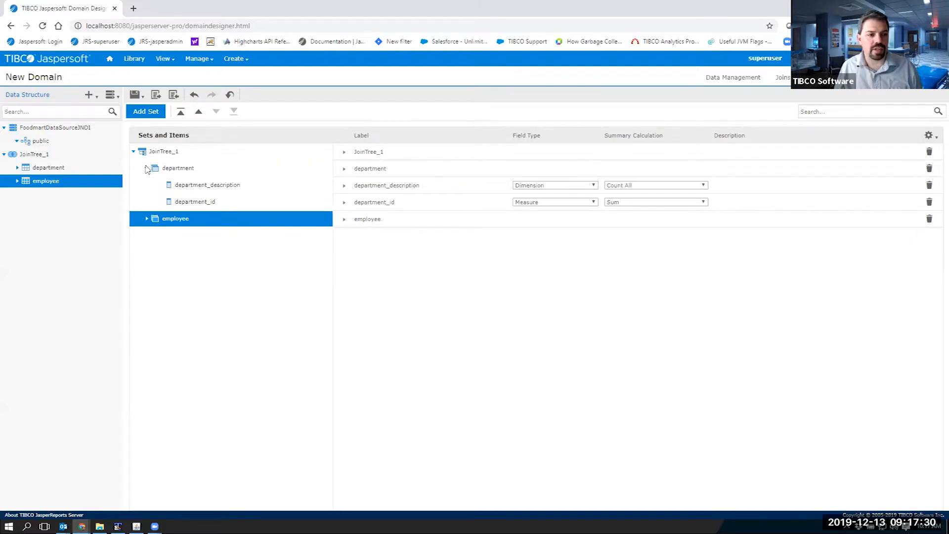
Examine the fields in the department and employee sets along with their field types and summary calculations
{"action": "left_click", "coordinate": [149, 173]}
{"action": "left_click", "coordinate": [147, 168]}
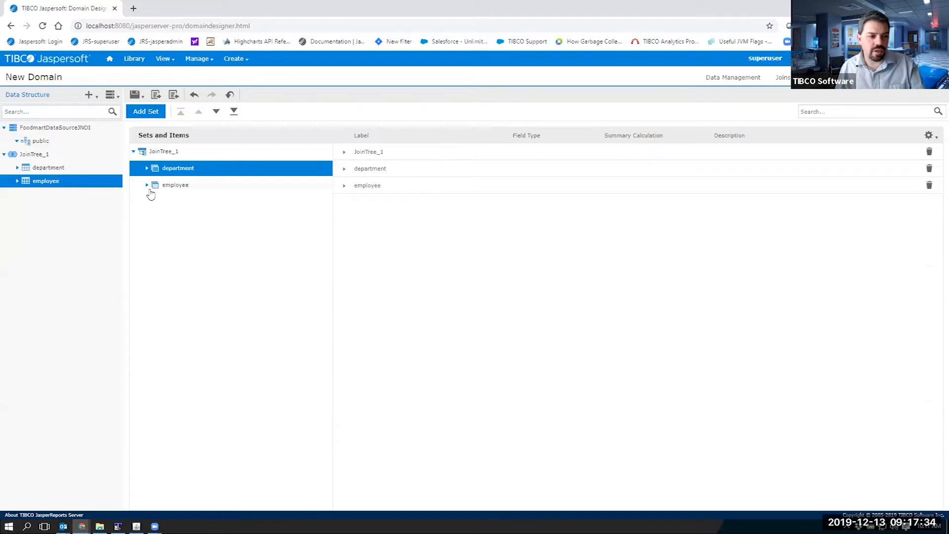
{"action": "left_click", "coordinate": [148, 186]}
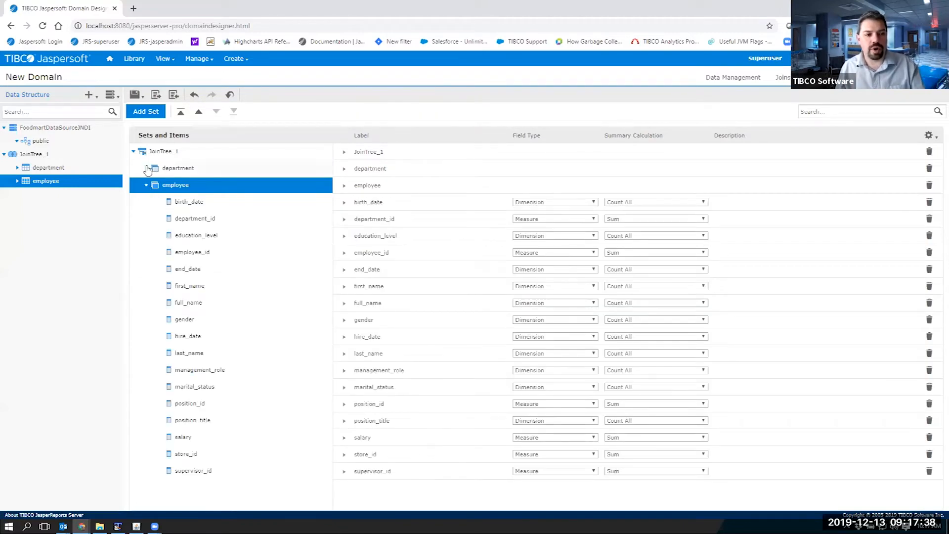
{"action": "left_click", "coordinate": [147, 169]}
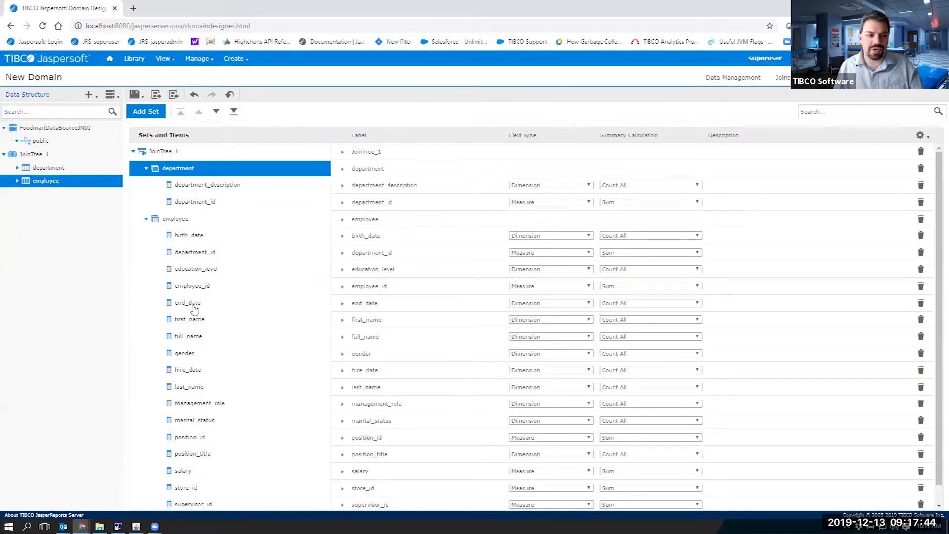
{"action": "scroll", "coordinate": [197, 391], "scroll_direction": "down", "scroll_amount": 1}
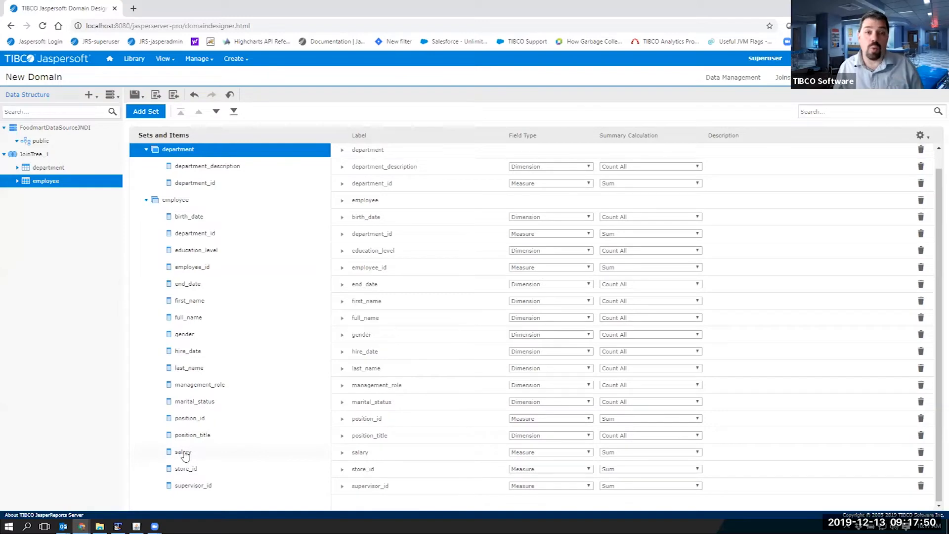
Remove the salary field from the employee set and relabel the department set's department_id as Dept ID
{"action": "left_click_drag", "start_coordinate": [184, 454], "coordinate": [39, 220]}
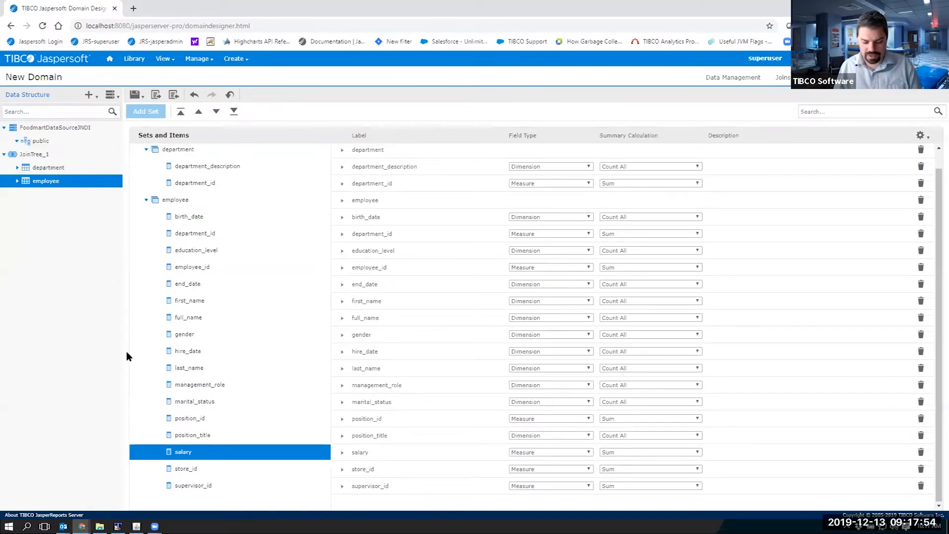
{"action": "key", "text": "Delete"}
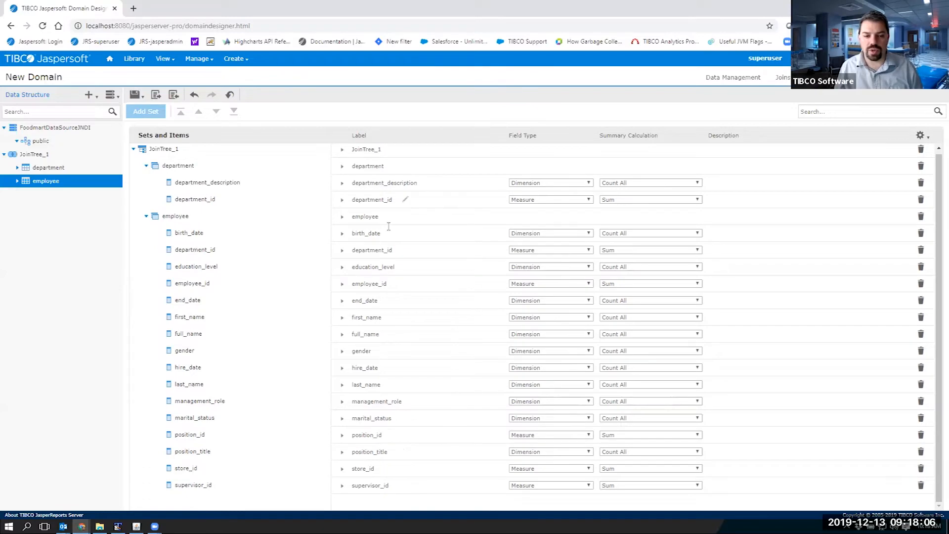
{"action": "left_click", "coordinate": [405, 199]}
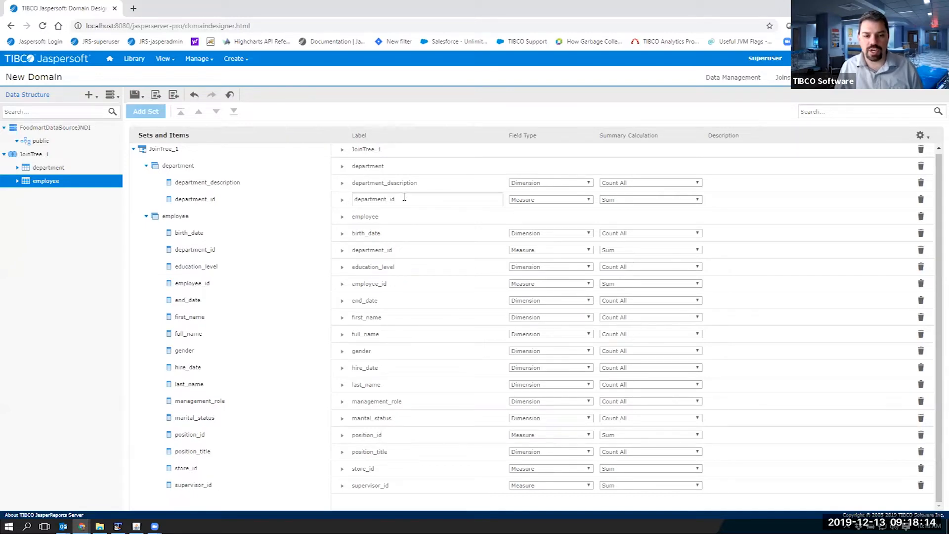
{"action": "key", "text": "ctrl+a"}
{"action": "type", "text": "Dept"}
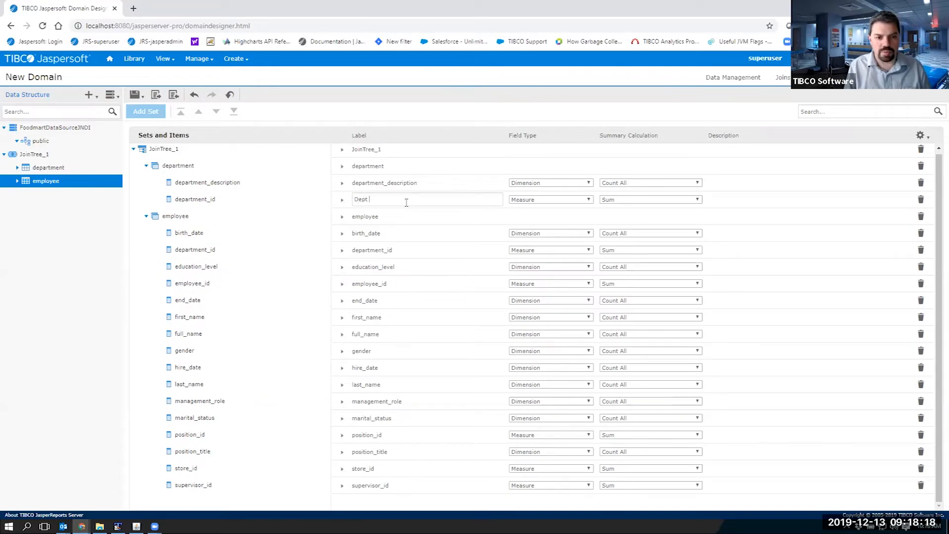
{"action": "type", "text": " ID"}
{"action": "left_click", "coordinate": [412, 220]}
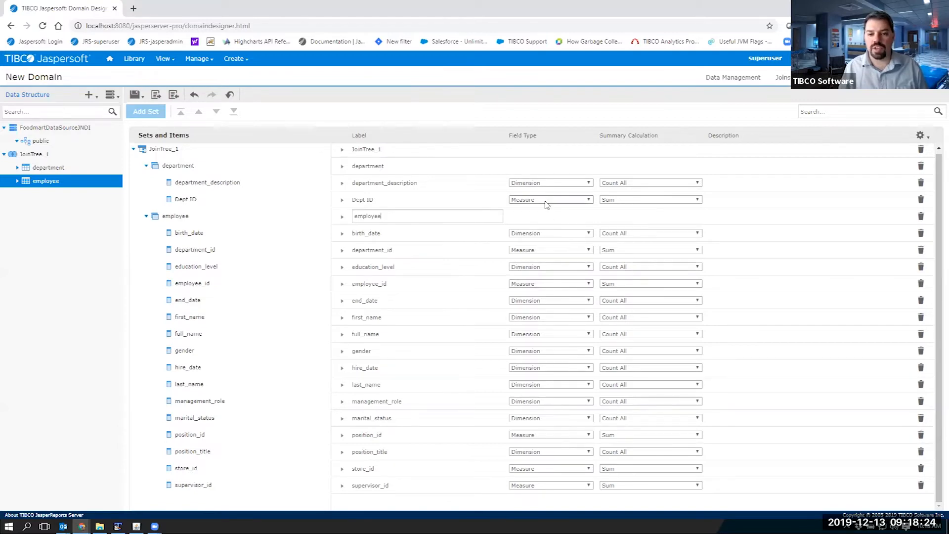
{"action": "left_click", "coordinate": [401, 200]}
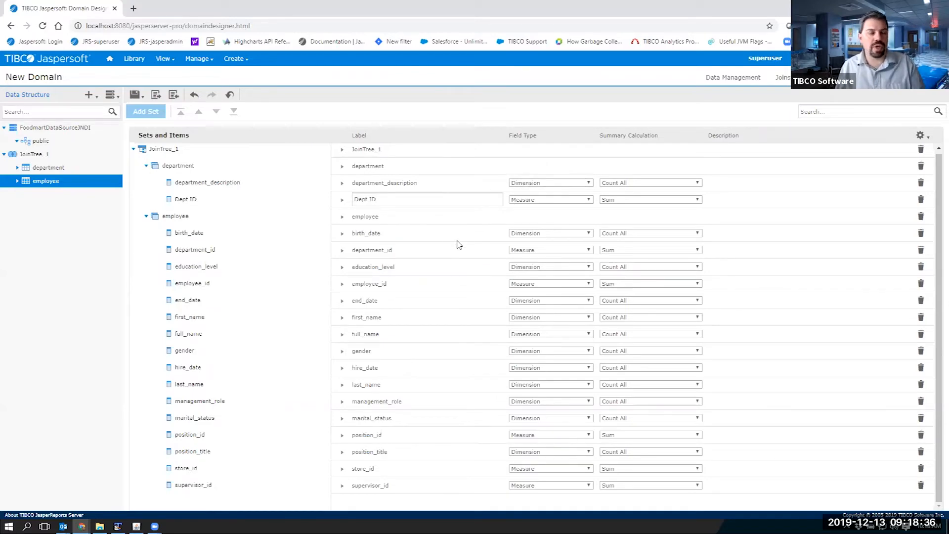
Set the Dept ID field's type to Dimension and its summary calculation to None
{"action": "left_click", "coordinate": [573, 199]}
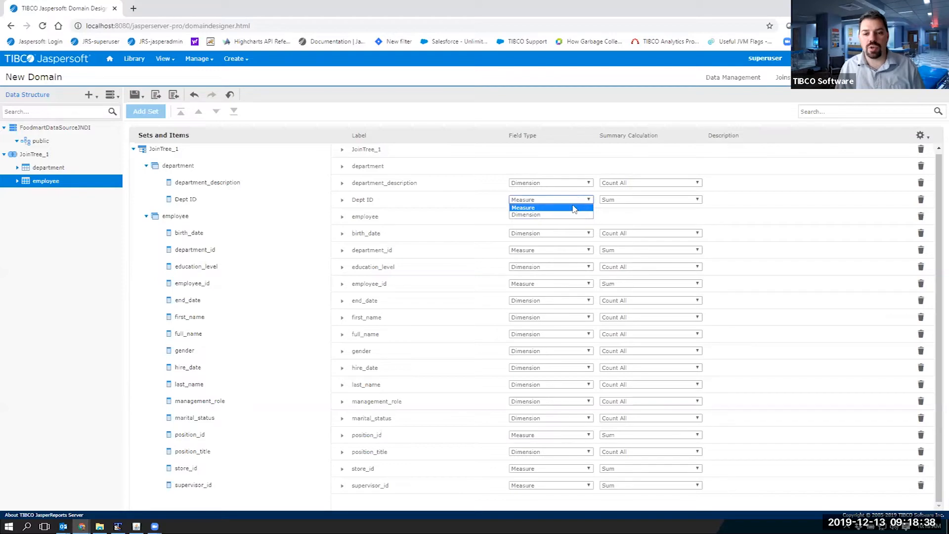
{"action": "left_click", "coordinate": [573, 215]}
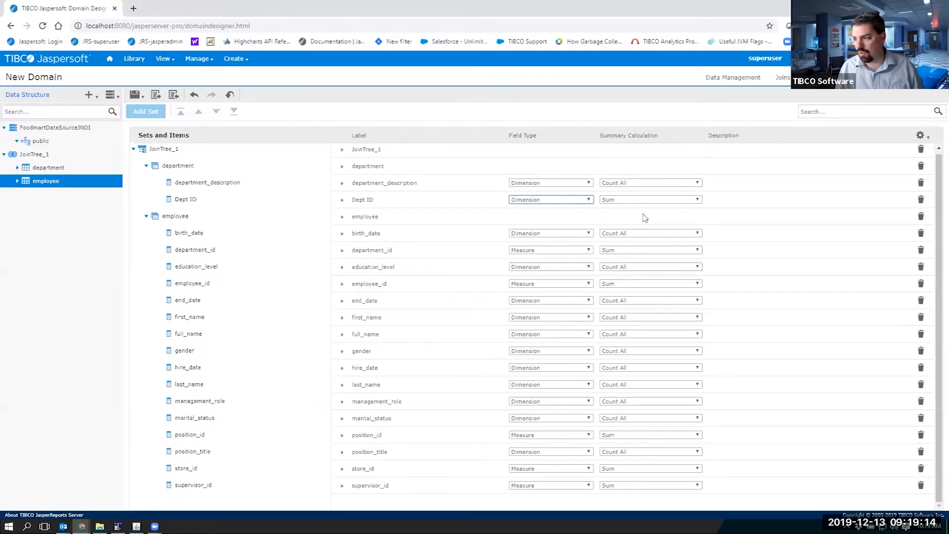
{"action": "left_click", "coordinate": [668, 201]}
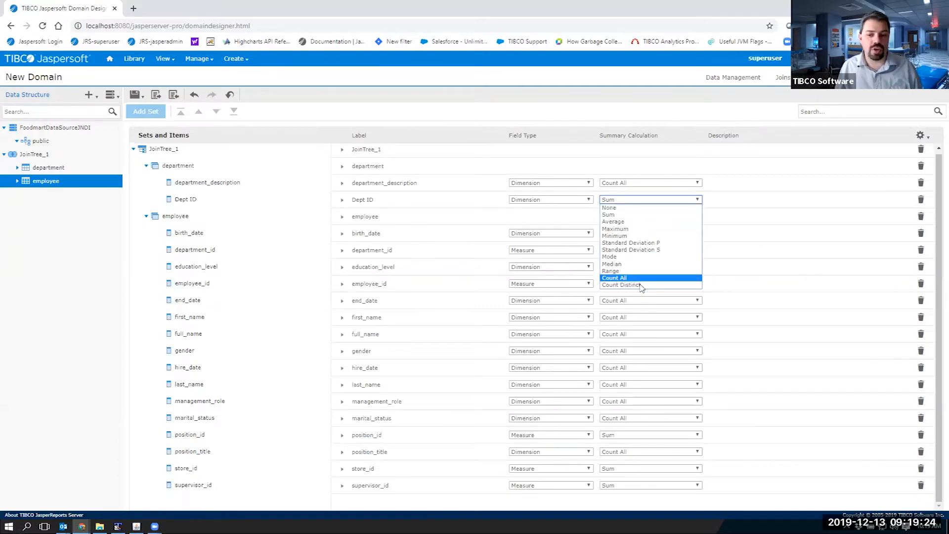
{"action": "left_click", "coordinate": [639, 208]}
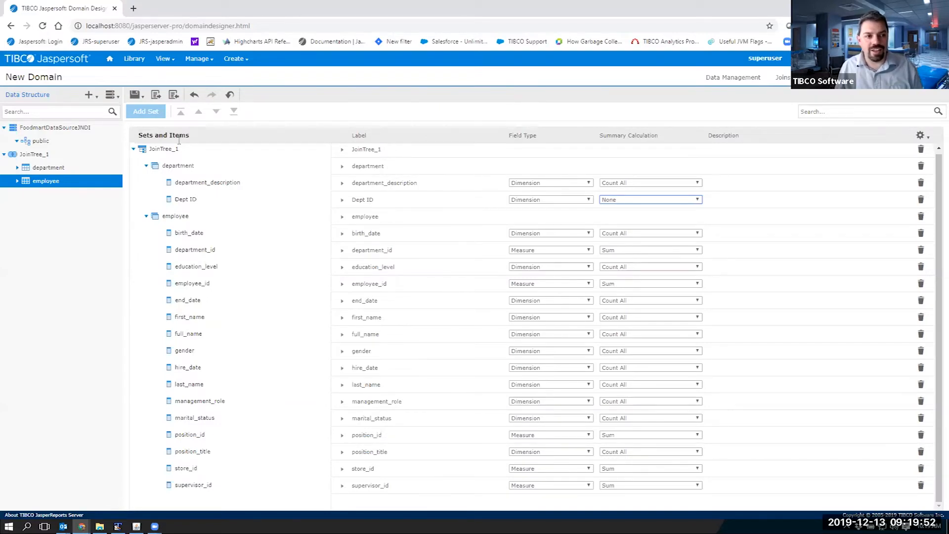
Save the domain as Mike Domain in the Domains folder under Public/Samples
{"action": "left_click", "coordinate": [136, 94]}
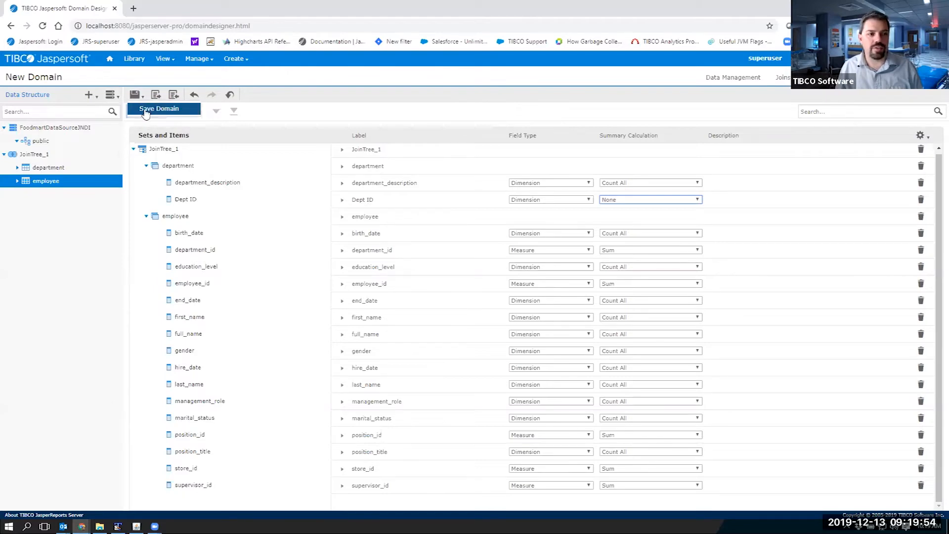
{"action": "left_click", "coordinate": [145, 110]}
{"action": "left_click_drag", "start_coordinate": [422, 195], "coordinate": [349, 195]}
{"action": "type", "text": "Mike Domain"}
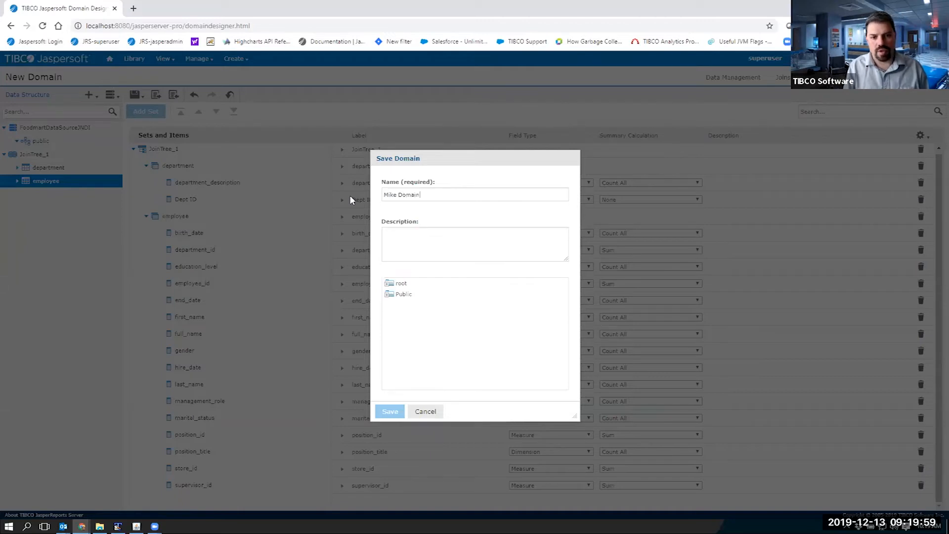
{"action": "left_click", "coordinate": [389, 295]}
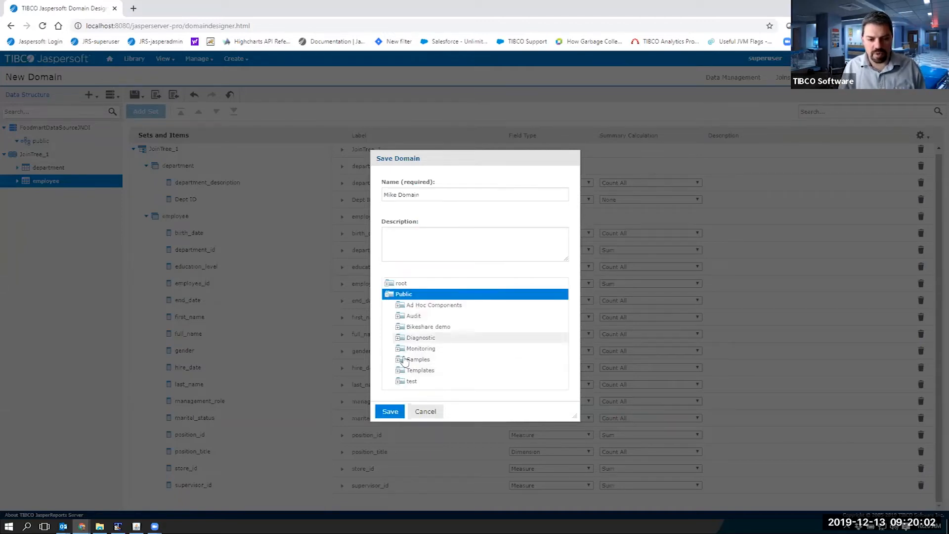
{"action": "left_click", "coordinate": [405, 378]}
{"action": "scroll", "coordinate": [425, 368], "scroll_direction": "down", "scroll_amount": 1}
{"action": "left_click", "coordinate": [426, 347]}
{"action": "left_click", "coordinate": [426, 353]}
{"action": "left_click", "coordinate": [390, 412]}
{"action": "left_click", "coordinate": [501, 59]}
Start a new Ad Hoc view with Mike Domain as its data source and open the data chooser
{"action": "left_click", "coordinate": [235, 58]}
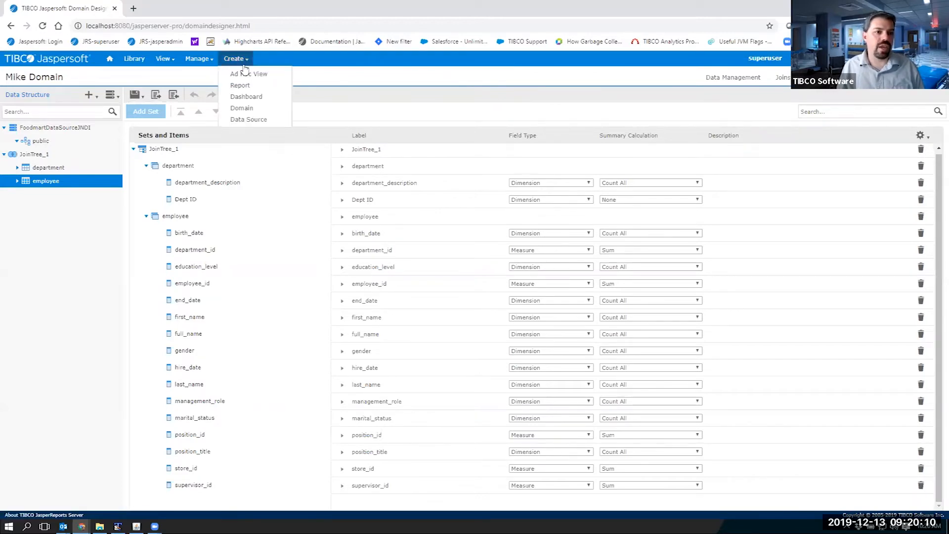
{"action": "left_click", "coordinate": [248, 74]}
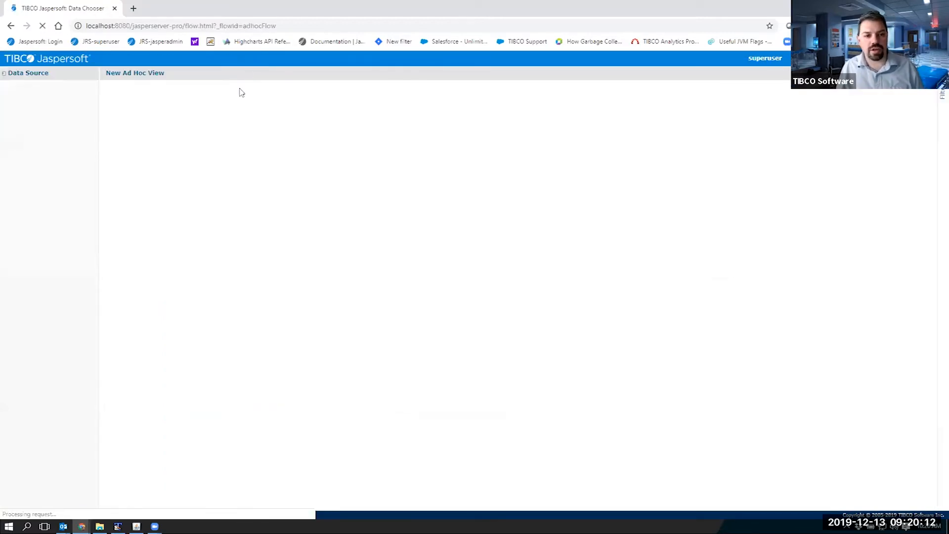
{"action": "scroll", "coordinate": [494, 349], "scroll_direction": "down", "scroll_amount": 2}
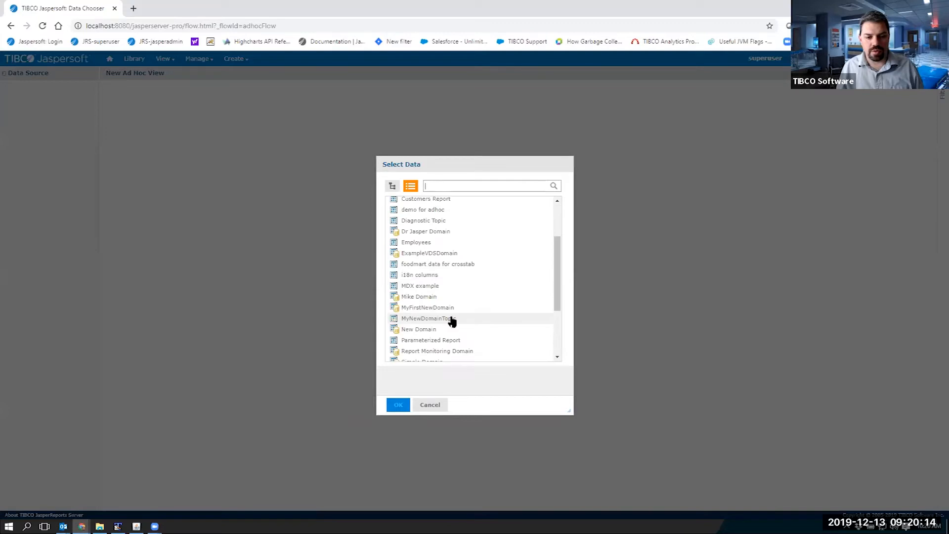
{"action": "left_click", "coordinate": [418, 268]}
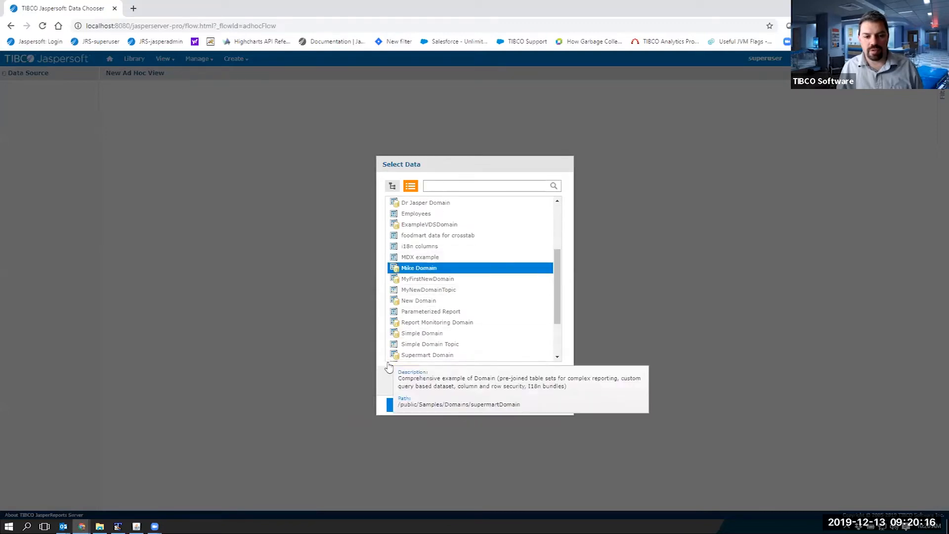
{"action": "left_click", "coordinate": [419, 407]}
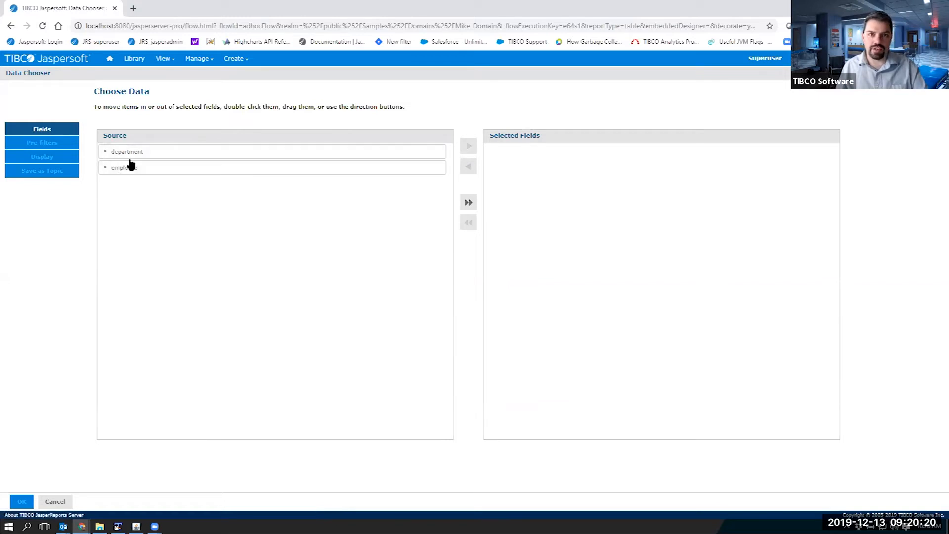
Add the entire employee and department sets to the selected fields and open the Ad Hoc view
{"action": "left_click", "coordinate": [105, 167]}
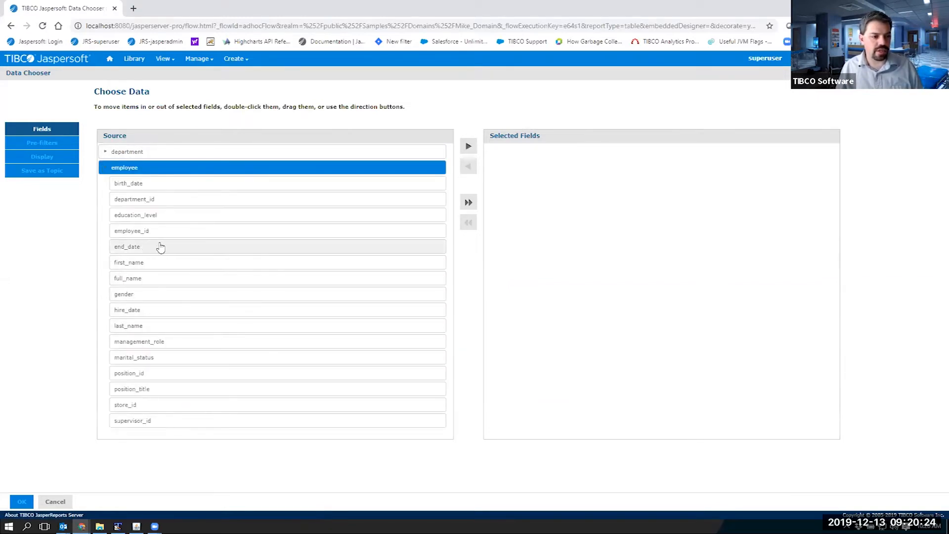
{"action": "left_click", "coordinate": [160, 202]}
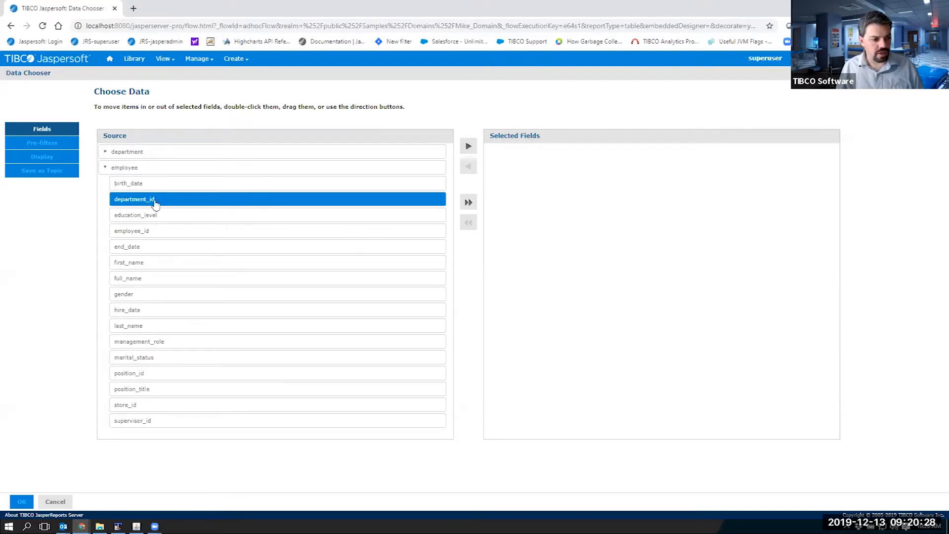
{"action": "double_click", "coordinate": [139, 170]}
{"action": "double_click", "coordinate": [141, 153]}
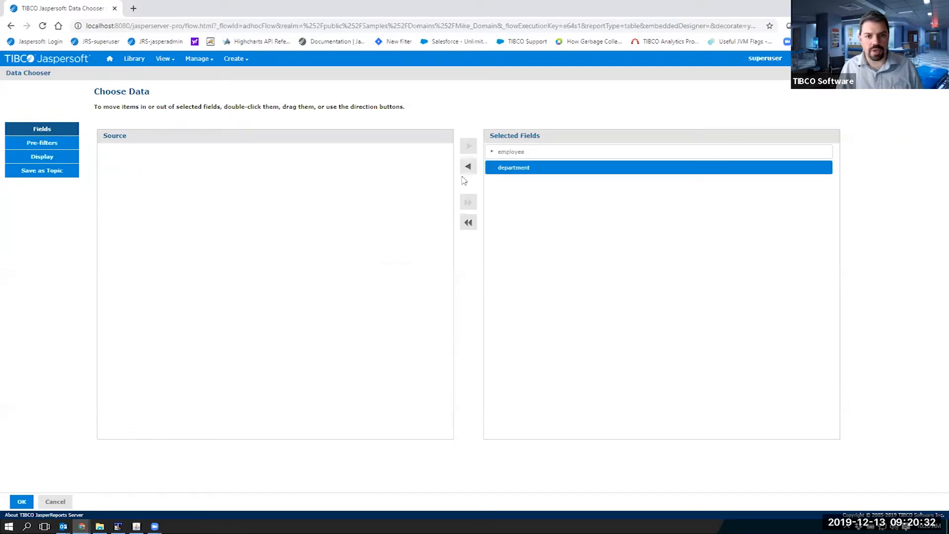
{"action": "left_click", "coordinate": [22, 502]}
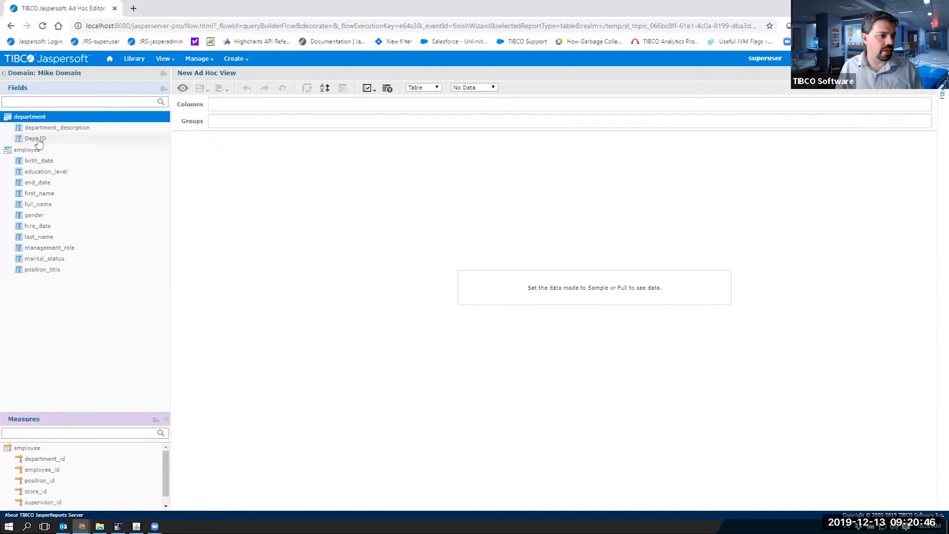
Add full_name as a column in the Ad Hoc table and switch the data mode to Full Data
{"action": "left_click", "coordinate": [38, 143]}
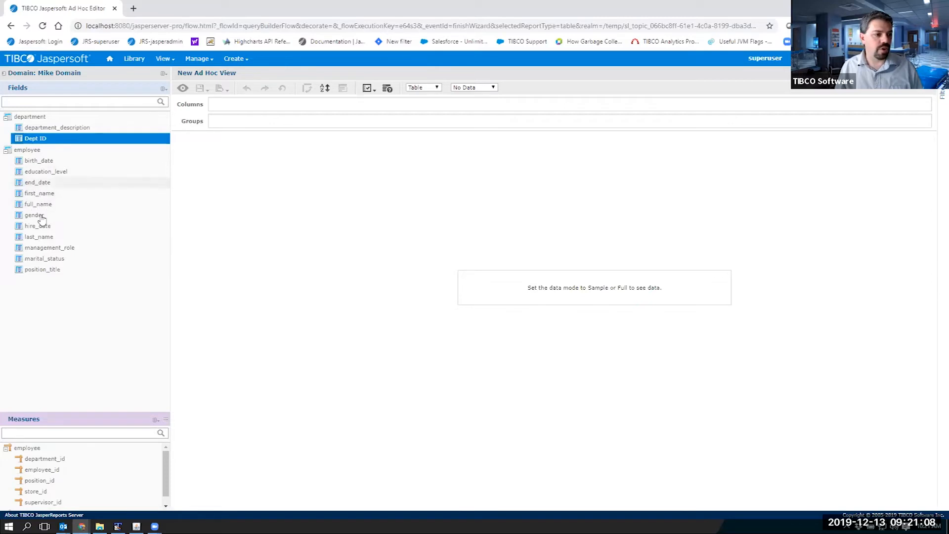
{"action": "left_click_drag", "start_coordinate": [43, 206], "coordinate": [218, 106]}
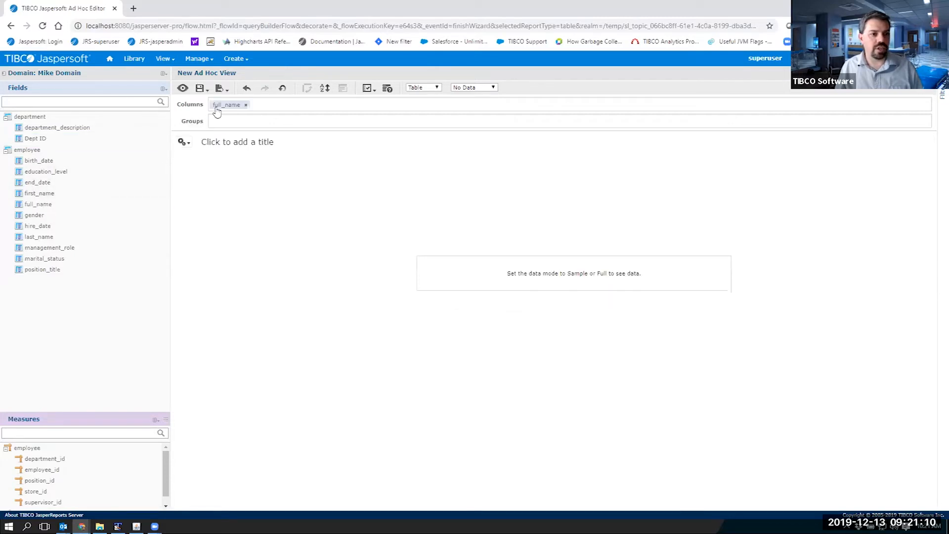
{"action": "left_click", "coordinate": [475, 87]}
{"action": "left_click", "coordinate": [472, 109]}
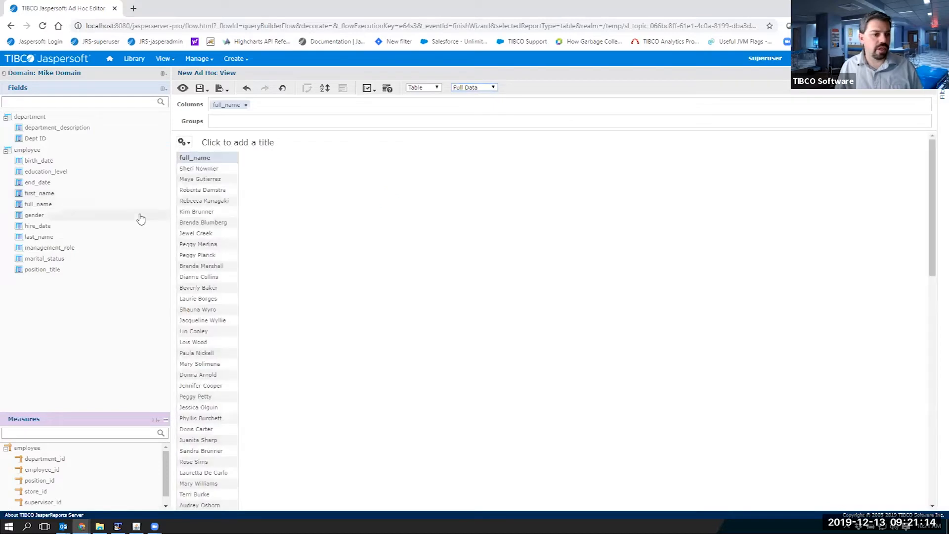
Add gender as a second column and check the listed employees against the domain's pre-filter
{"action": "double_click", "coordinate": [31, 216]}
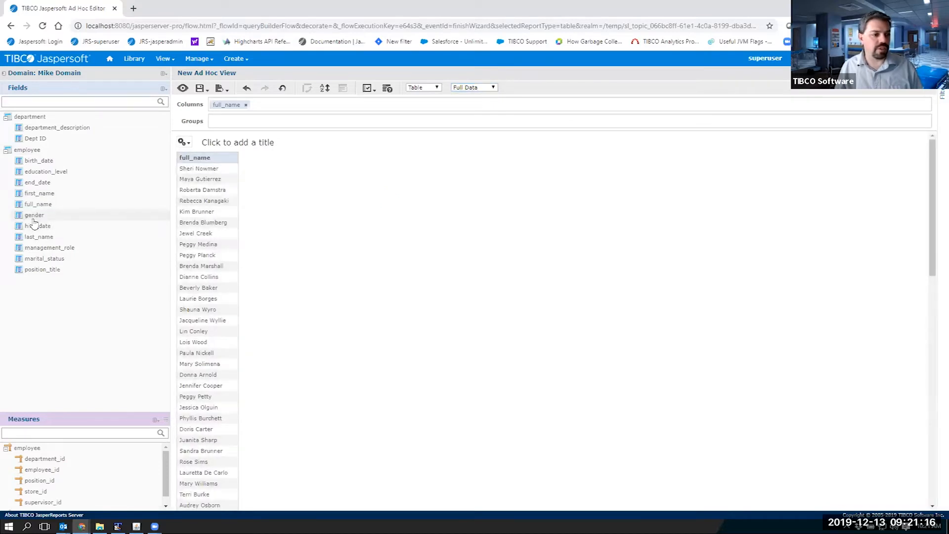
{"action": "scroll", "coordinate": [277, 324], "scroll_direction": "down", "scroll_amount": 10}
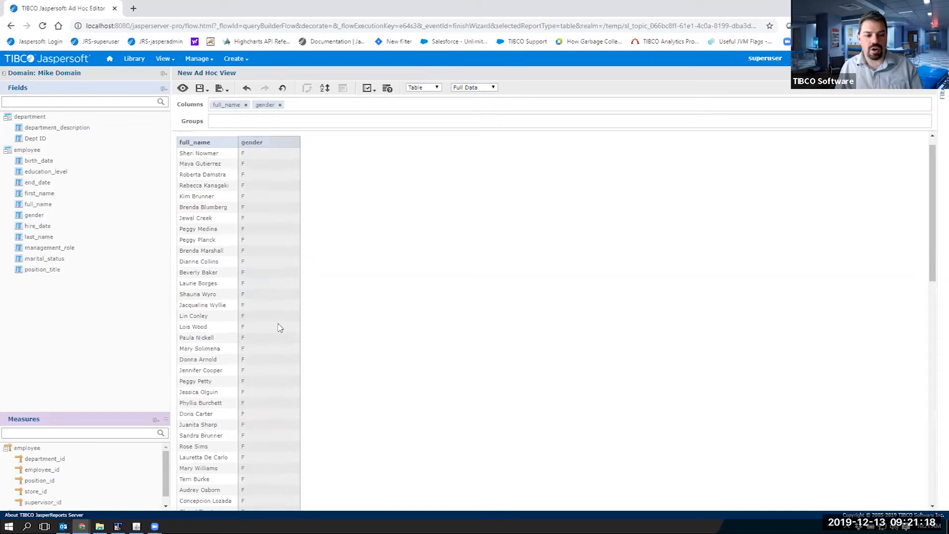
{"action": "scroll", "coordinate": [289, 325], "scroll_direction": "down", "scroll_amount": 7}
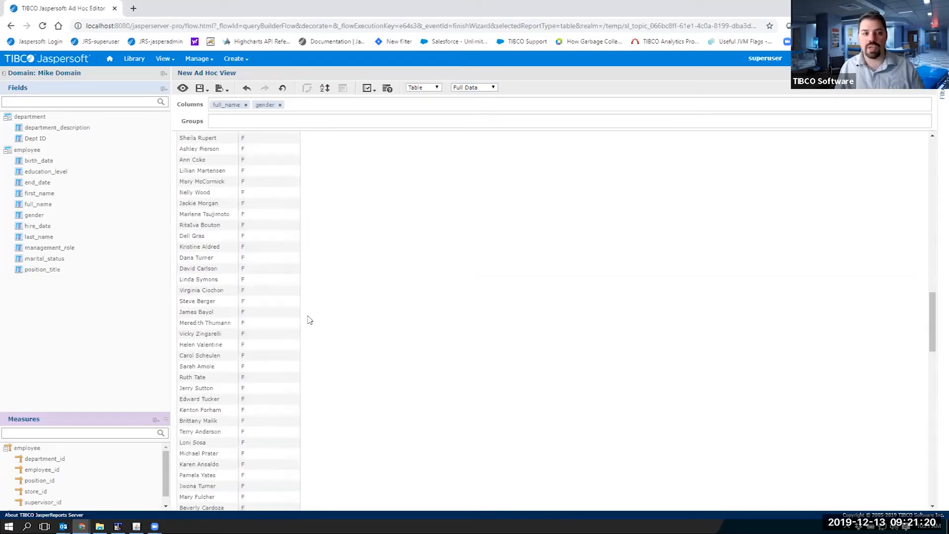
{"action": "scroll", "coordinate": [311, 321], "scroll_direction": "up", "scroll_amount": 20}
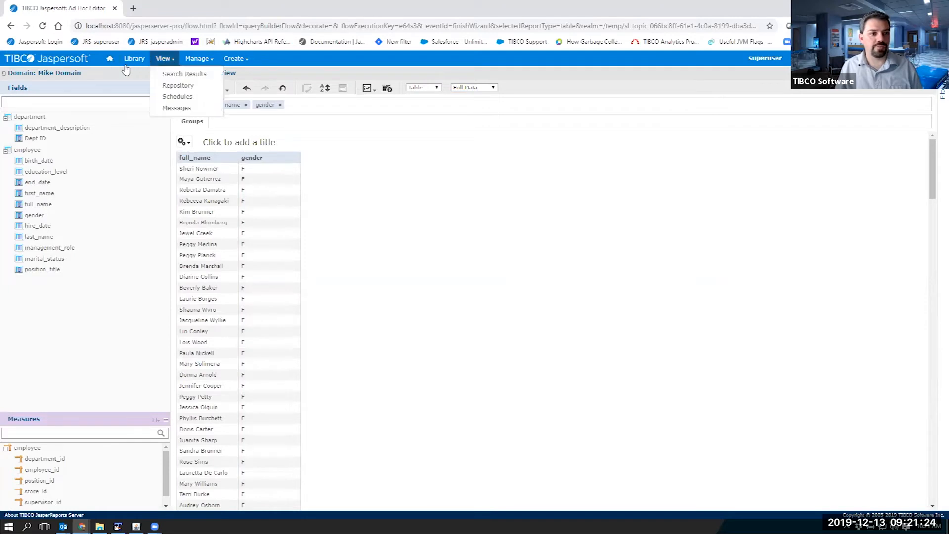
Leave the Ad Hoc view without saving and reopen Mike Domain from the repository for editing
{"action": "left_click", "coordinate": [178, 85]}
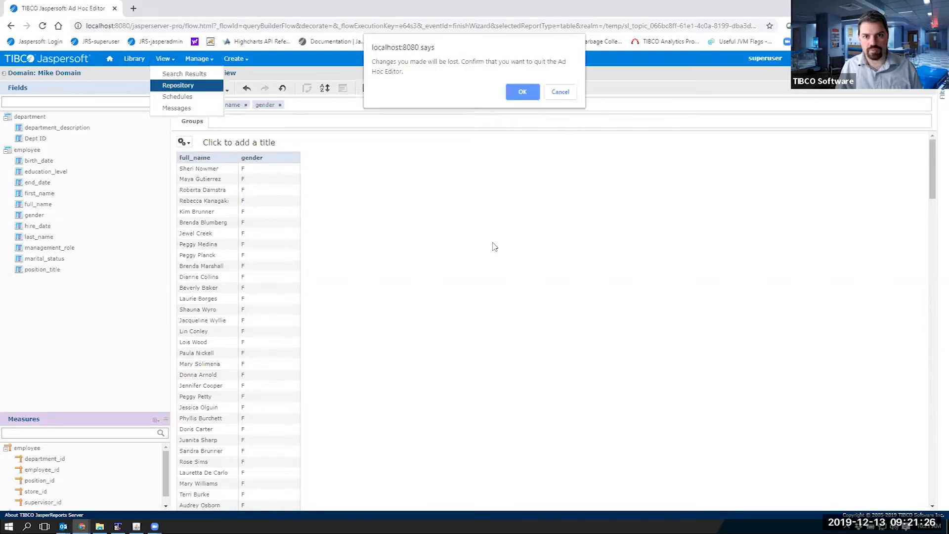
{"action": "key", "text": "Return"}
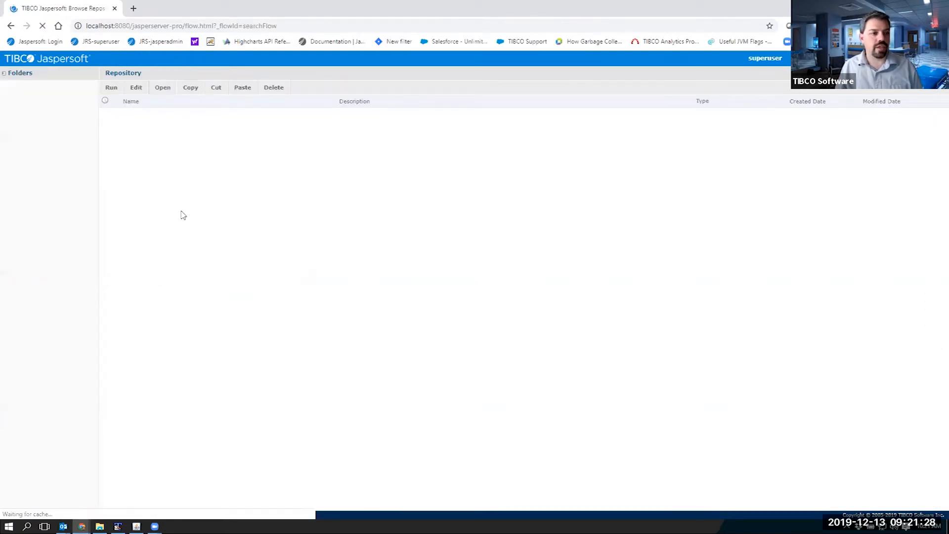
{"action": "right_click", "coordinate": [209, 154]}
{"action": "left_click", "coordinate": [215, 159]}
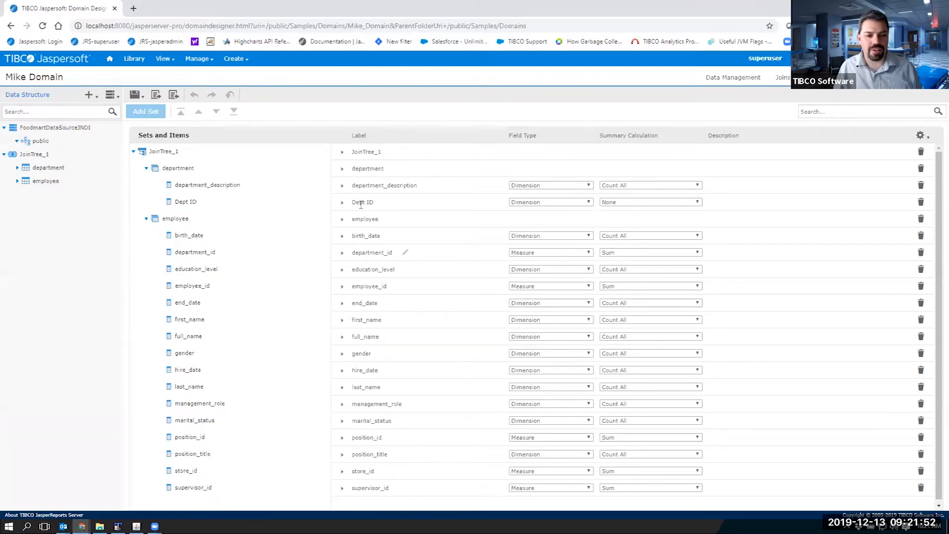
Remove the duplicate department_id field from the employee set
{"action": "left_click", "coordinate": [189, 254]}
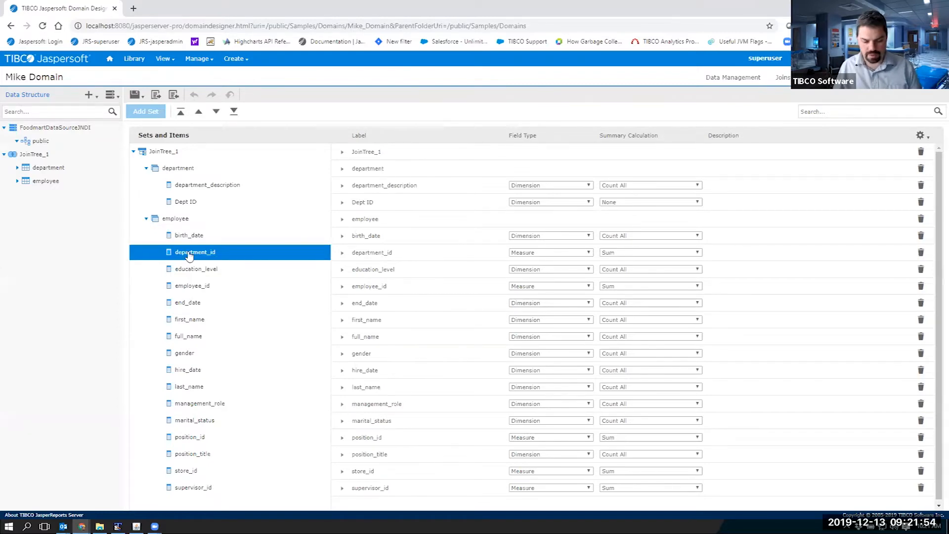
{"action": "key", "text": "Delete"}
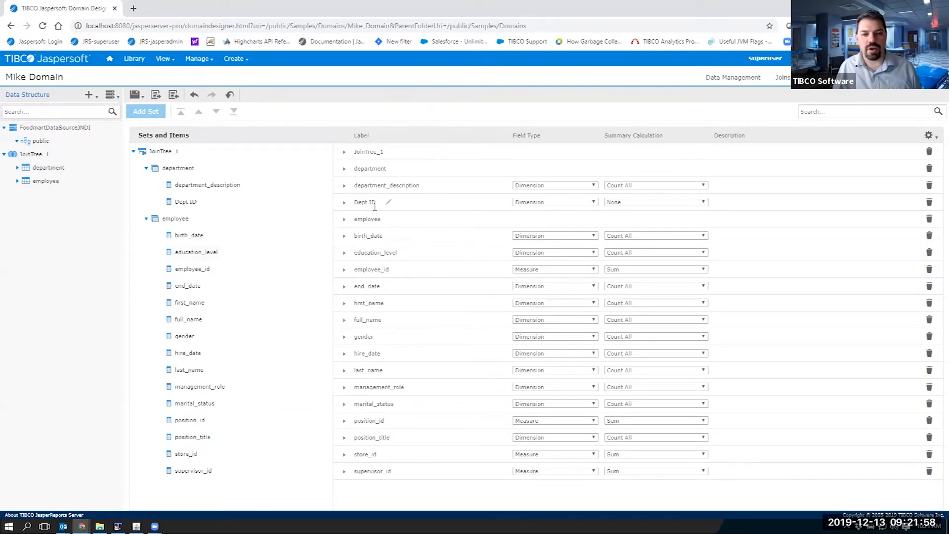
Delete the employee gender pre-filter from the domain and return to the list of sets and items
{"action": "left_click", "coordinate": [821, 77]}
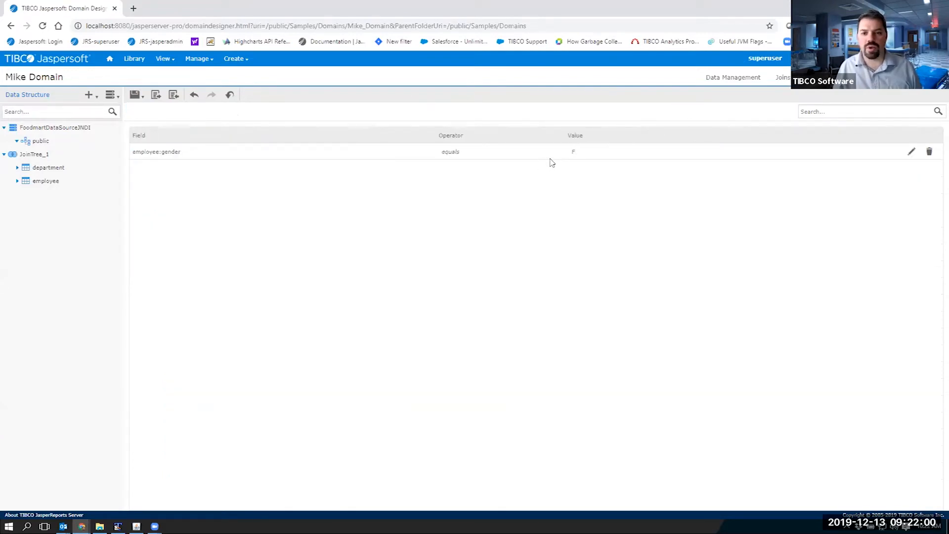
{"action": "left_click", "coordinate": [929, 153]}
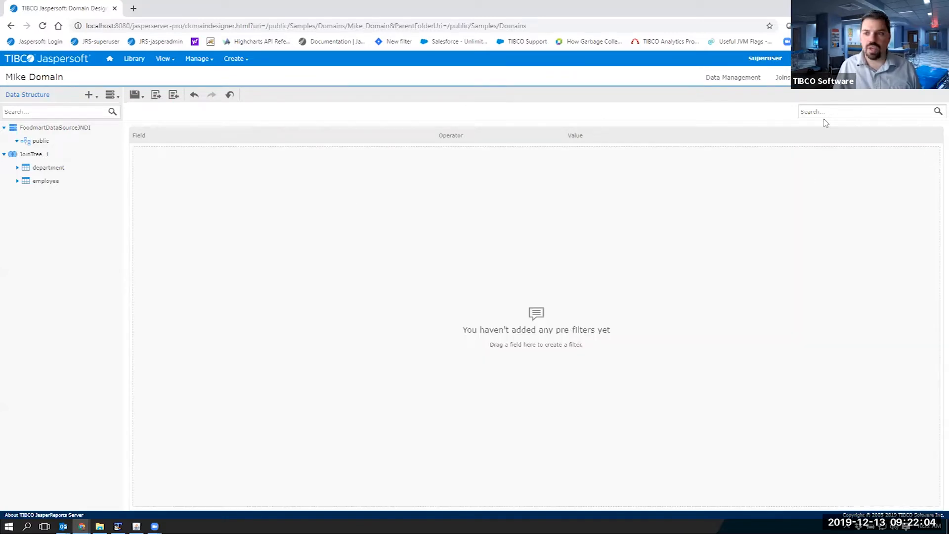
{"action": "left_click", "coordinate": [862, 79]}
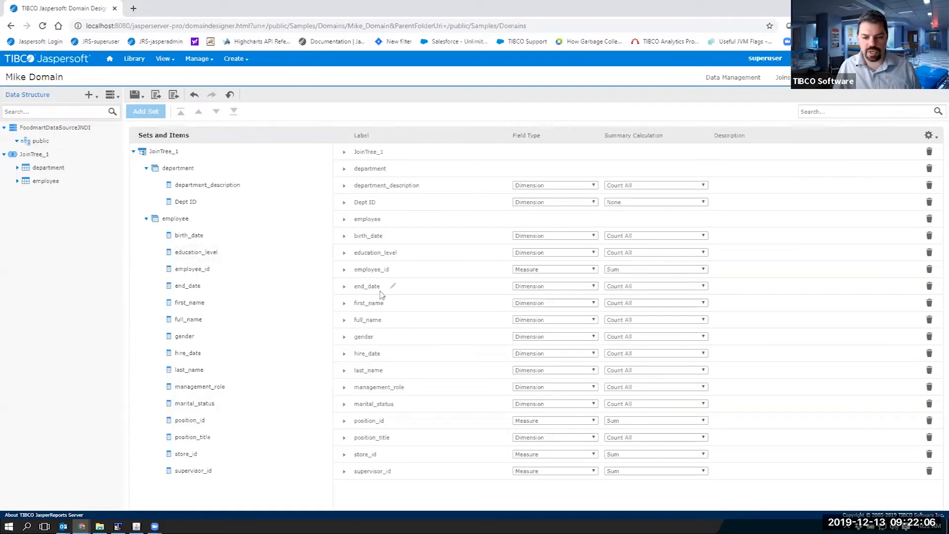
Make employee_id a Dimension with summary calculation None, and set position_id's field type to Dimension
{"action": "left_click", "coordinate": [567, 271]}
{"action": "left_click", "coordinate": [564, 286]}
{"action": "left_click", "coordinate": [611, 271]}
{"action": "left_click", "coordinate": [622, 281]}
{"action": "left_click", "coordinate": [526, 420]}
{"action": "left_click", "coordinate": [535, 435]}
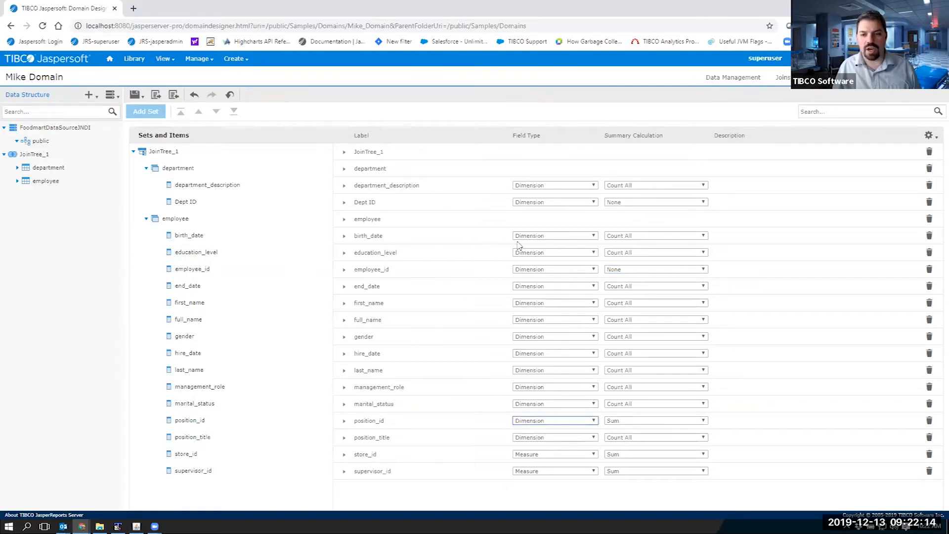
Export the domain design and open the downloaded schema.xml in the text editor
{"action": "left_click", "coordinate": [136, 94]}
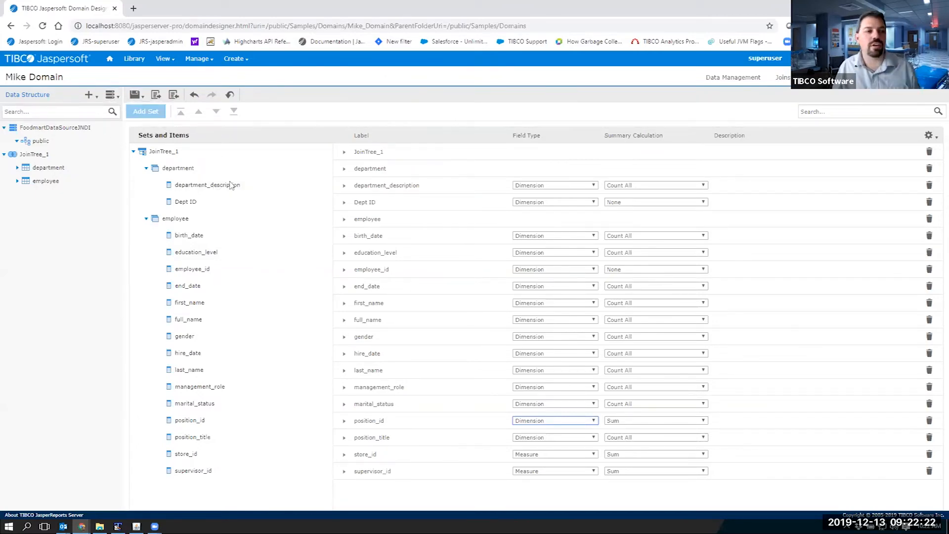
{"action": "left_click", "coordinate": [156, 98]}
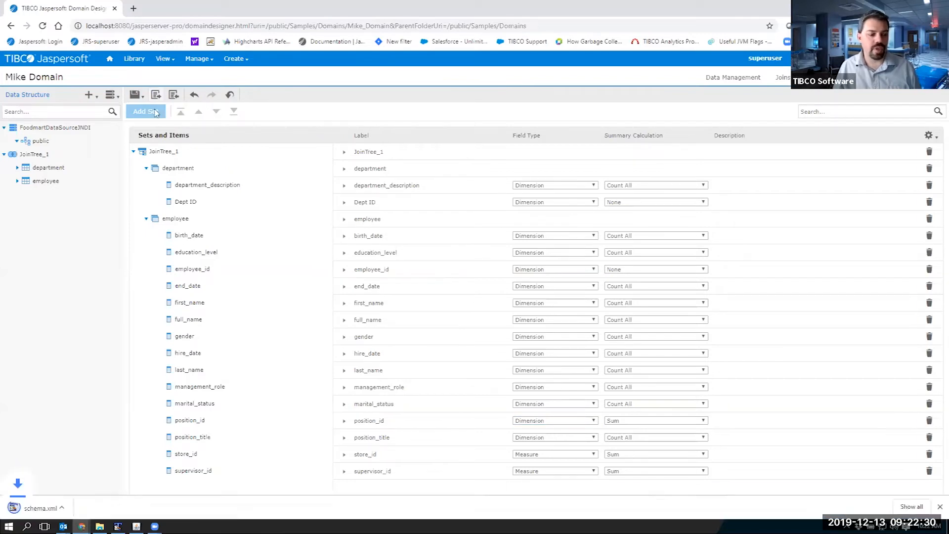
{"action": "left_click", "coordinate": [42, 509]}
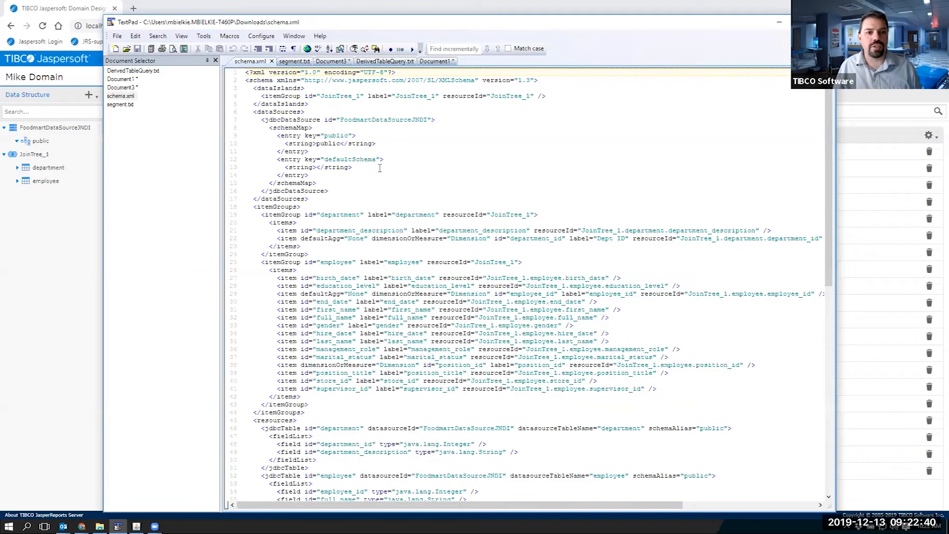
Copy dimensionOrMeasure="Dimension" from the department_id item into the store_id and supervisor_id items of schema.xml
{"action": "scroll", "coordinate": [386, 210], "scroll_direction": "down", "scroll_amount": 4}
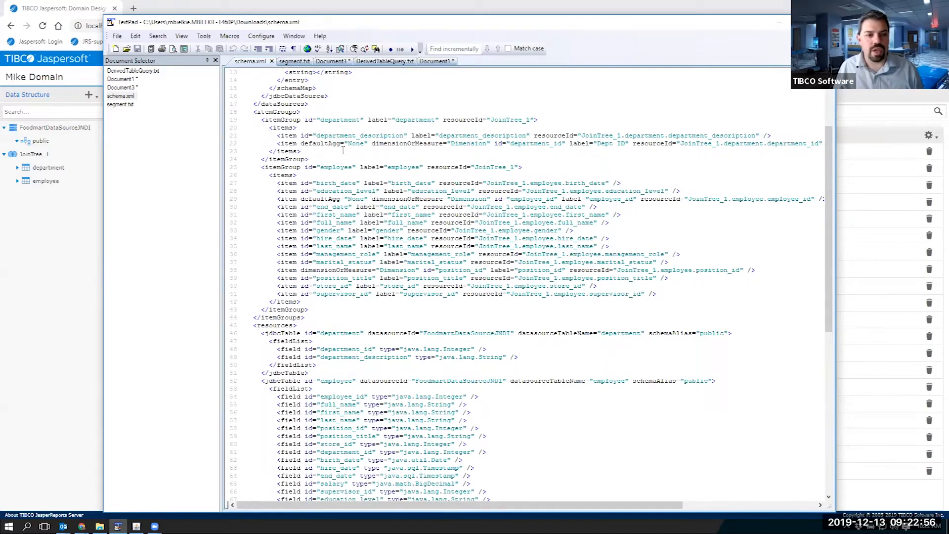
{"action": "left_click_drag", "start_coordinate": [371, 143], "coordinate": [492, 143]}
{"action": "key", "text": "ctrl+c"}
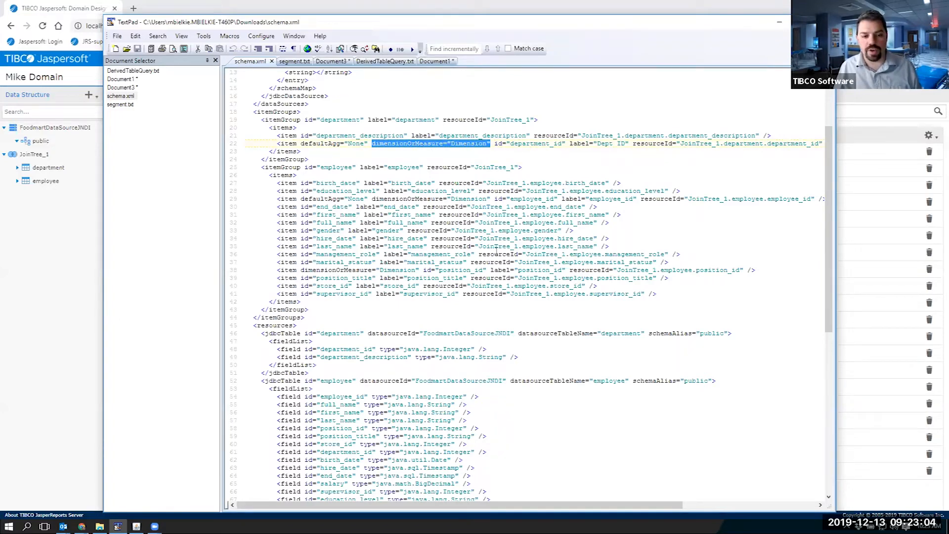
{"action": "left_click", "coordinate": [356, 286]}
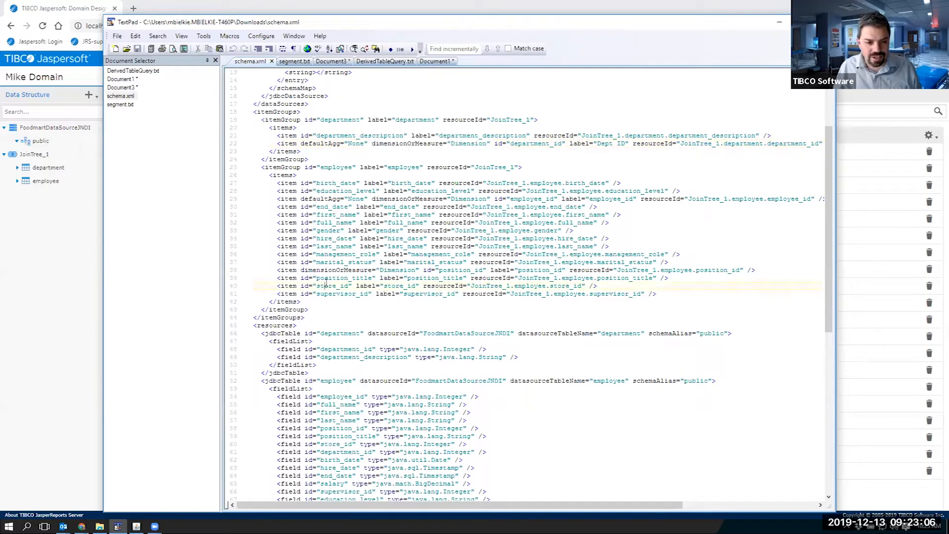
{"action": "key", "text": "ctrl+v"}
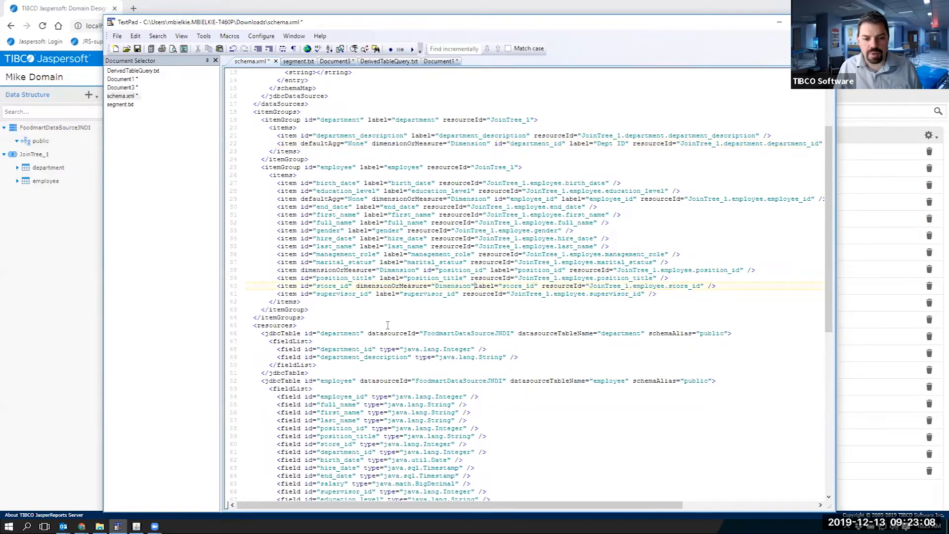
{"action": "left_click", "coordinate": [377, 294]}
{"action": "key", "text": "ctrl+v"}
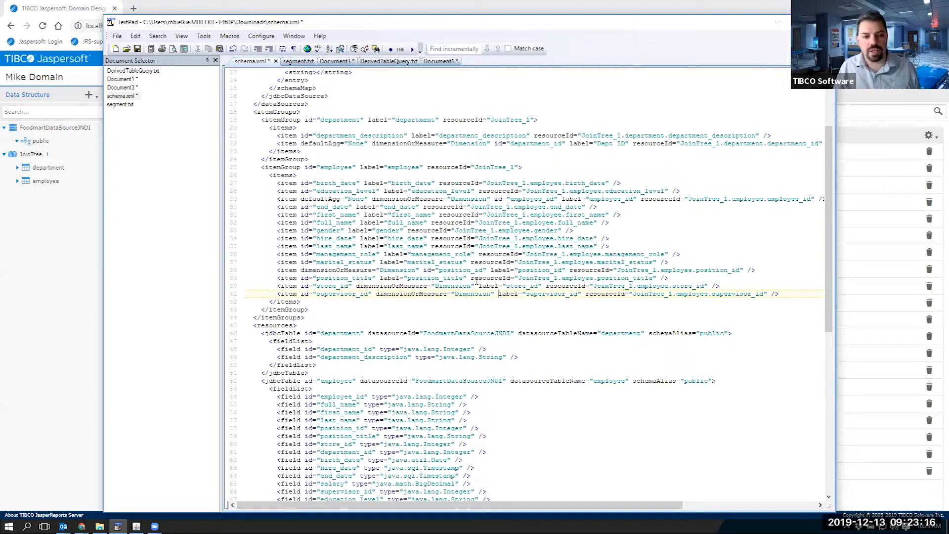
Change the employee item labels to Birth Date for birth_date, Ed Level for education_level and End Date for end_date
{"action": "double_click", "coordinate": [409, 183]}
{"action": "type", "text": "Birth Date"}
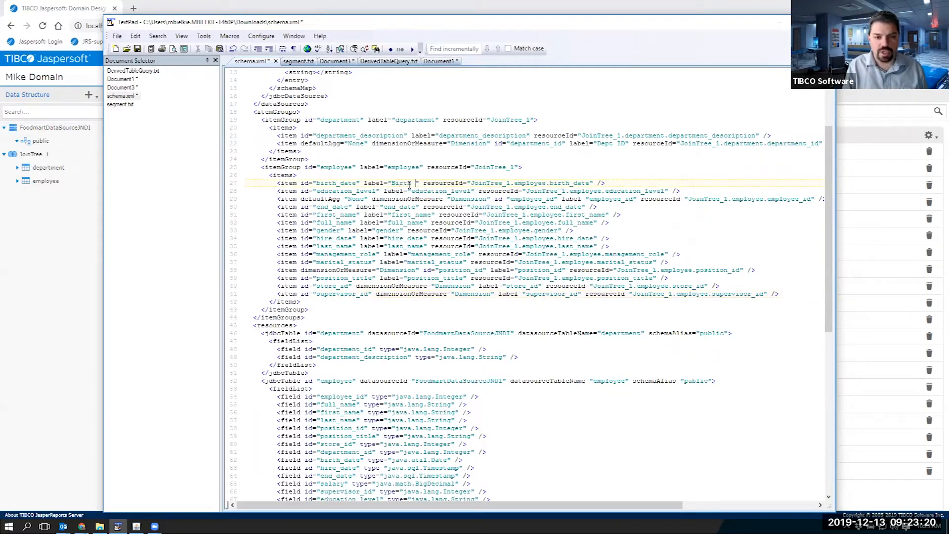
{"action": "double_click", "coordinate": [446, 191]}
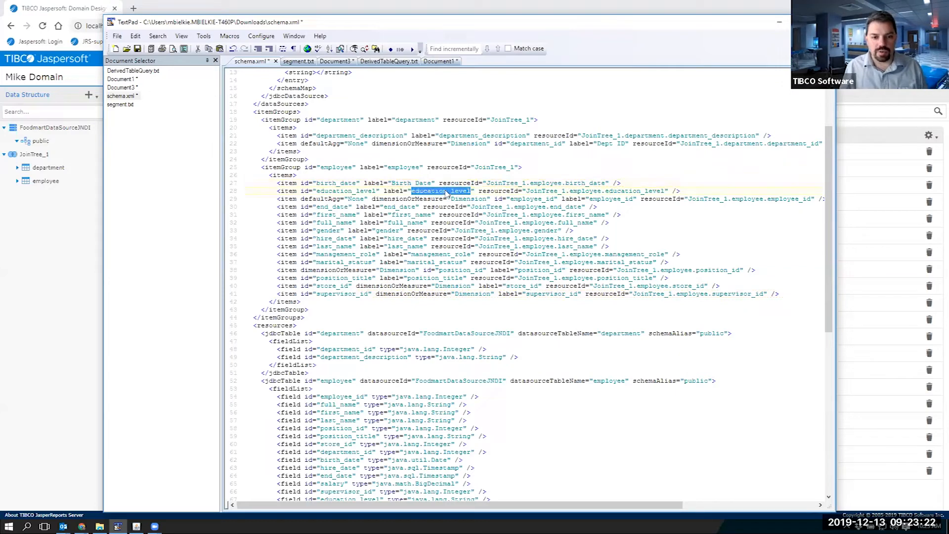
{"action": "type", "text": "Ed Level"}
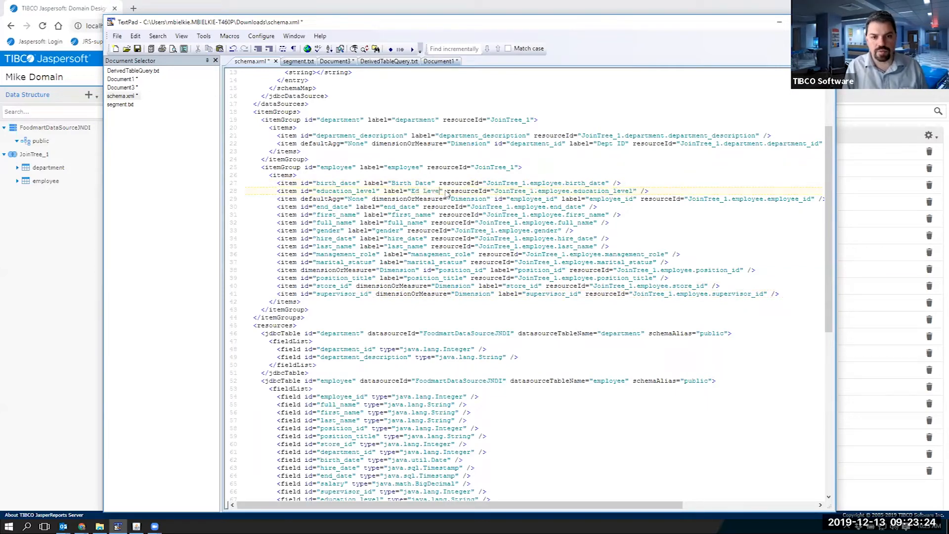
{"action": "double_click", "coordinate": [401, 208]}
{"action": "type", "text": "End D"}
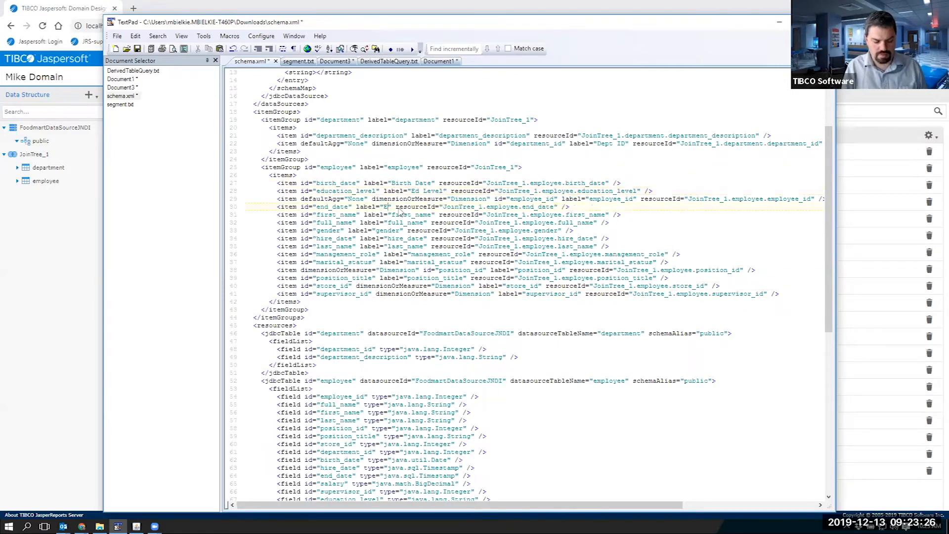
{"action": "type", "text": "ate"}
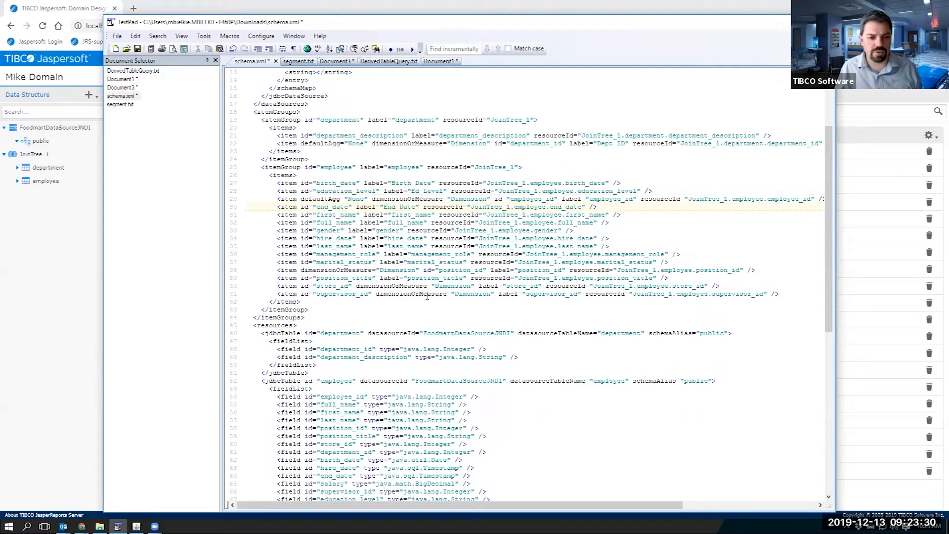
Check the defaultAgg="None" attributes on the department_id and employee_id items, and save schema.xml
{"action": "scroll", "coordinate": [428, 292], "scroll_direction": "down", "scroll_amount": 1}
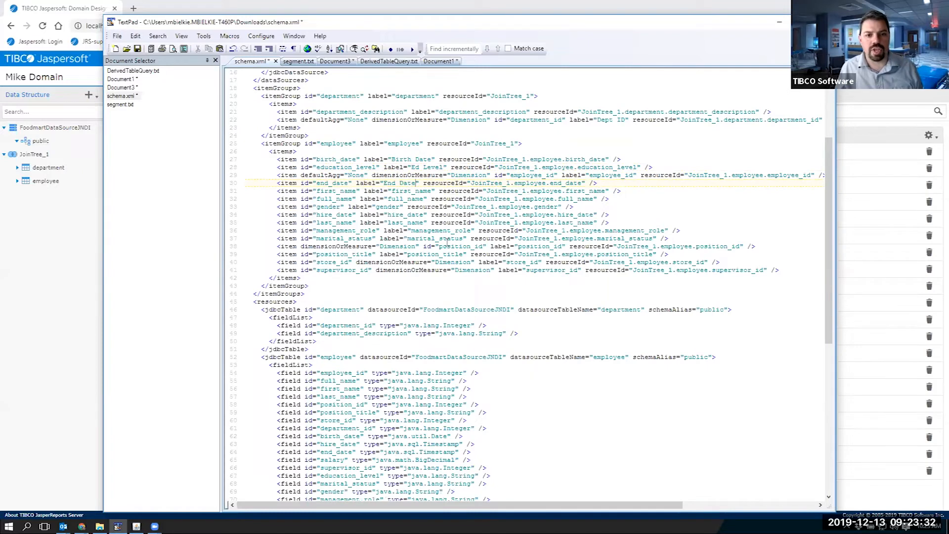
{"action": "left_click_drag", "start_coordinate": [297, 120], "coordinate": [368, 125]}
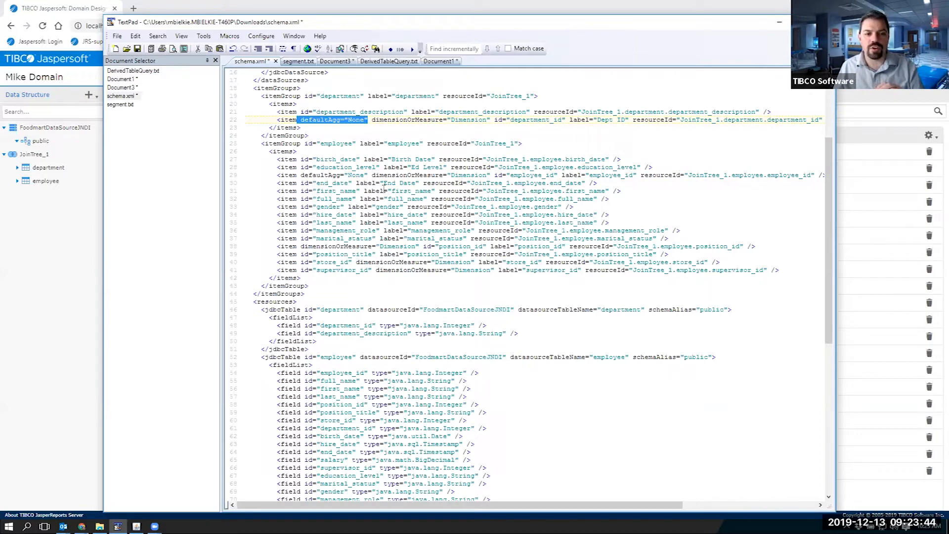
{"action": "left_click_drag", "start_coordinate": [297, 175], "coordinate": [372, 175]}
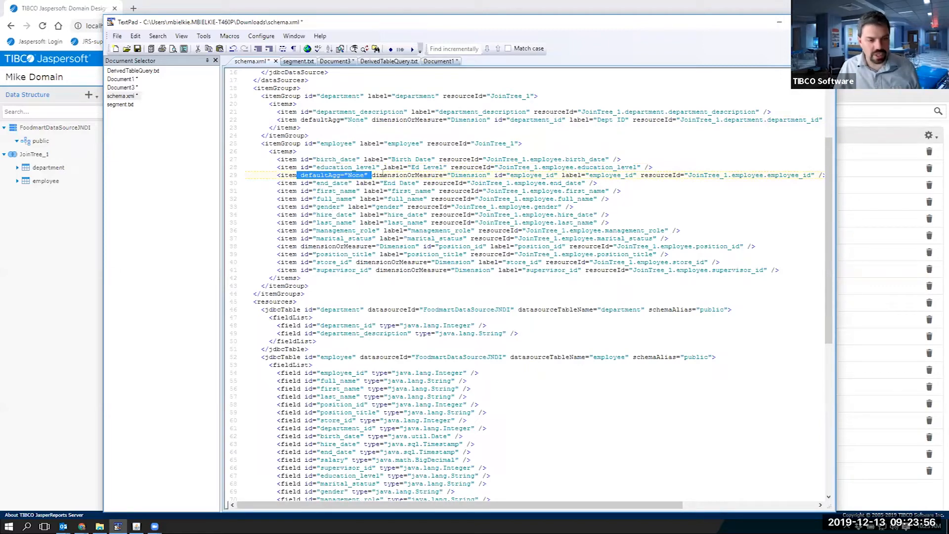
{"action": "key", "text": "ctrl+s"}
{"action": "left_click", "coordinate": [499, 299]}
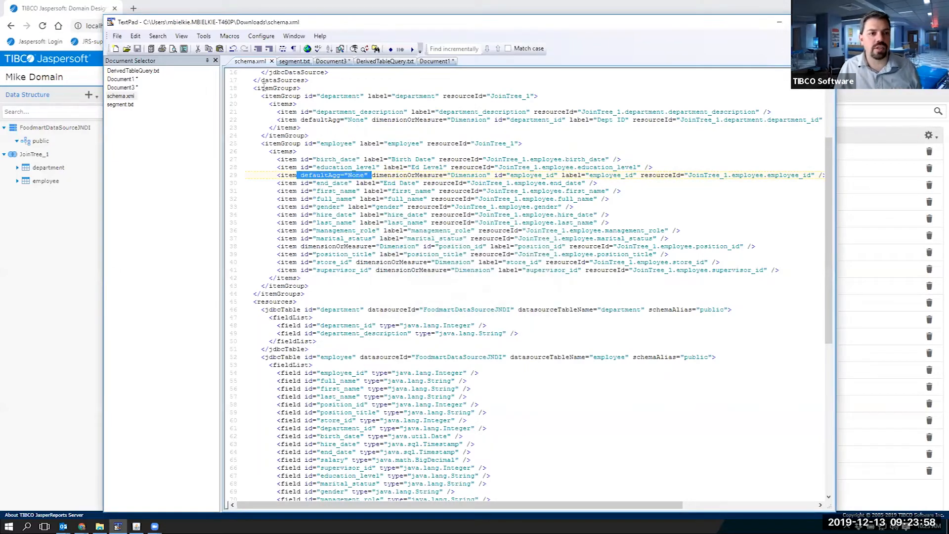
Switch back to the Jaspersoft domain designer, import the edited schema.xml and confirm updating the domain design
{"action": "left_click", "coordinate": [103, 91]}
{"action": "left_click", "coordinate": [160, 95]}
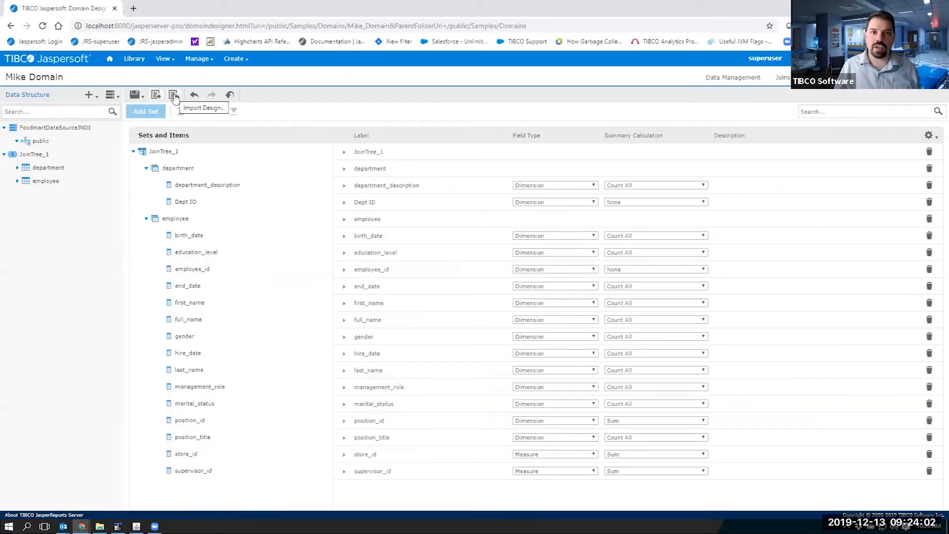
{"action": "left_click", "coordinate": [174, 95]}
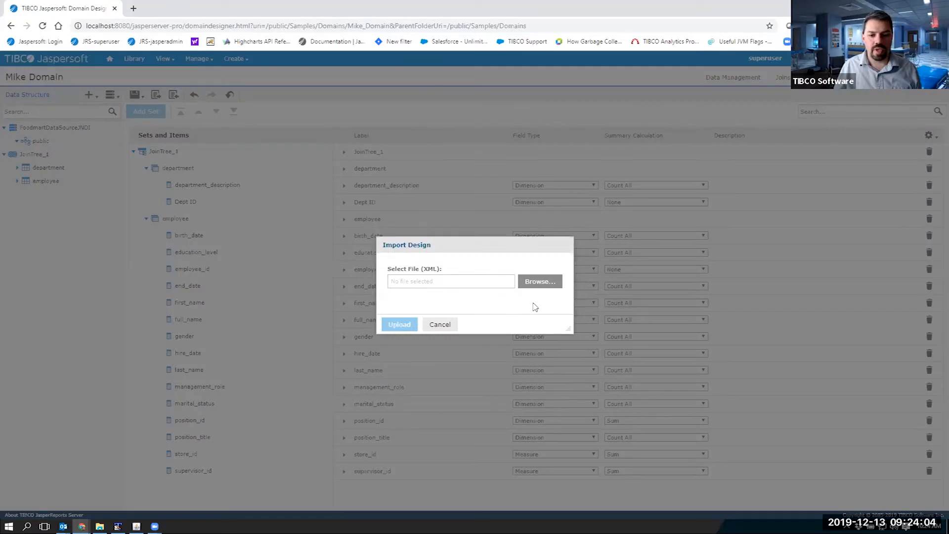
{"action": "left_click", "coordinate": [544, 282]}
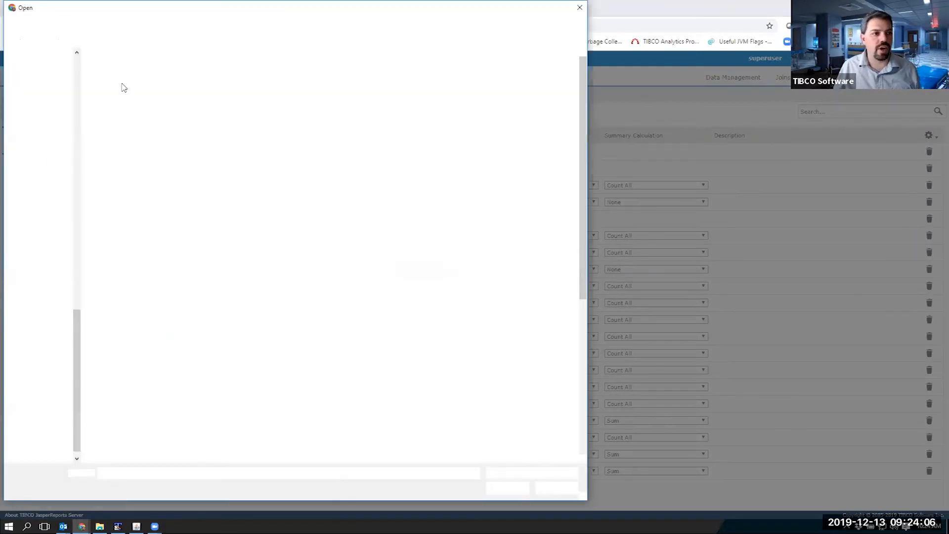
{"action": "double_click", "coordinate": [121, 69]}
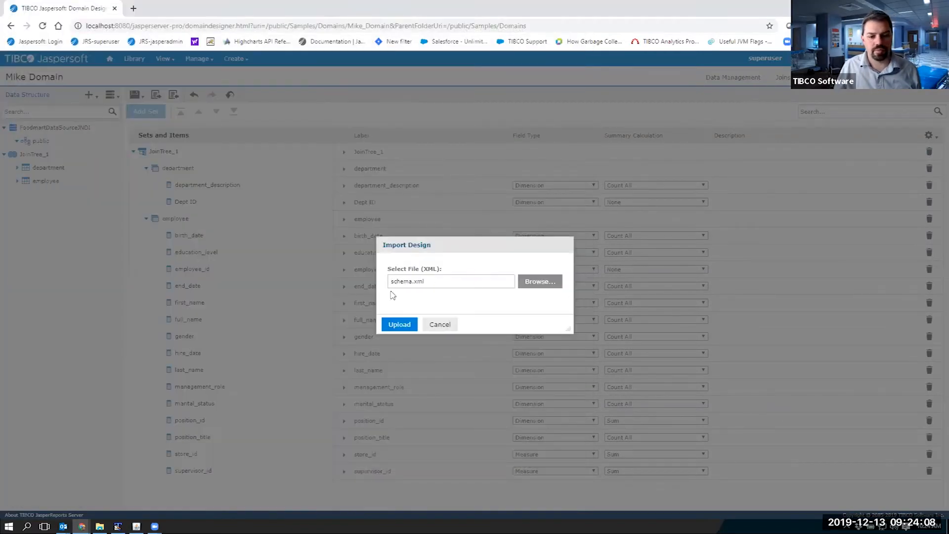
{"action": "left_click", "coordinate": [399, 324]}
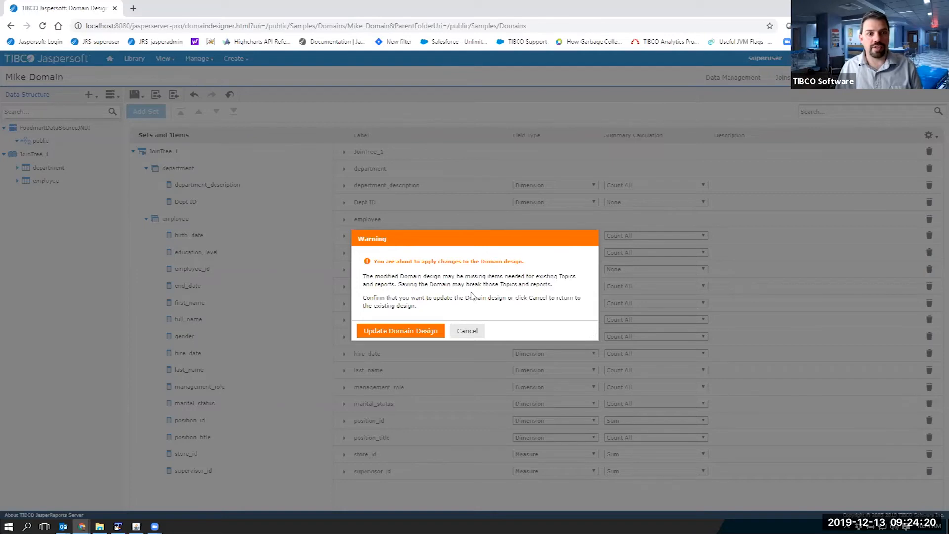
{"action": "left_click", "coordinate": [414, 331]}
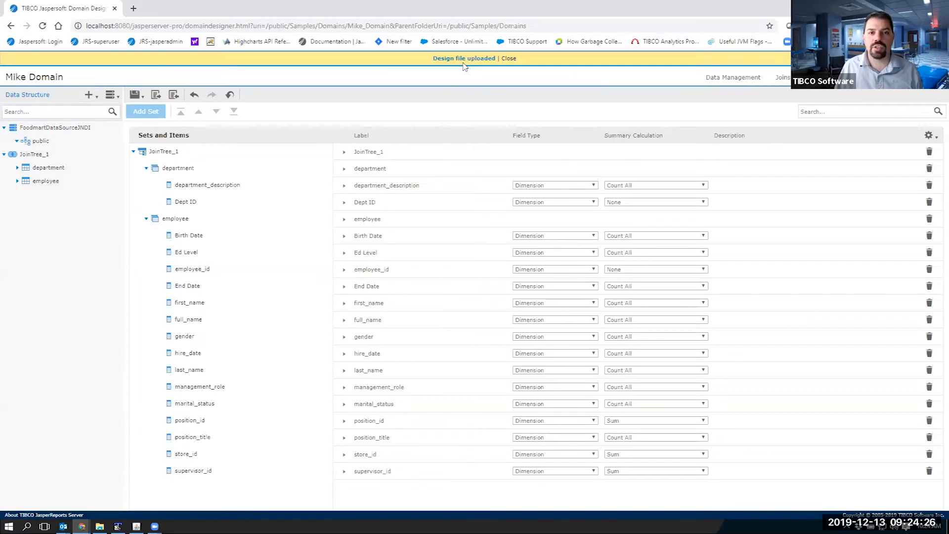
{"action": "left_click", "coordinate": [509, 58]}
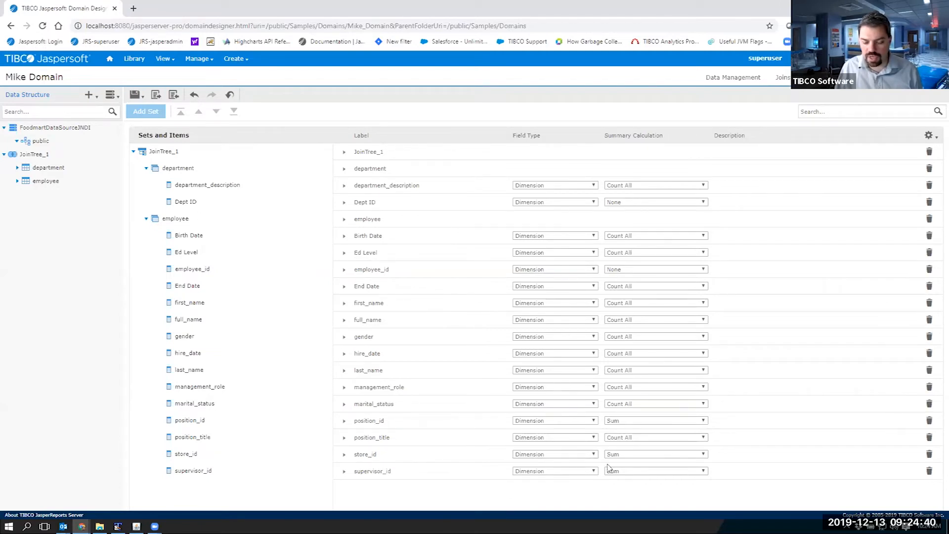
Set the summary calculation of store_id and supervisor_id to None
{"action": "left_click", "coordinate": [628, 454]}
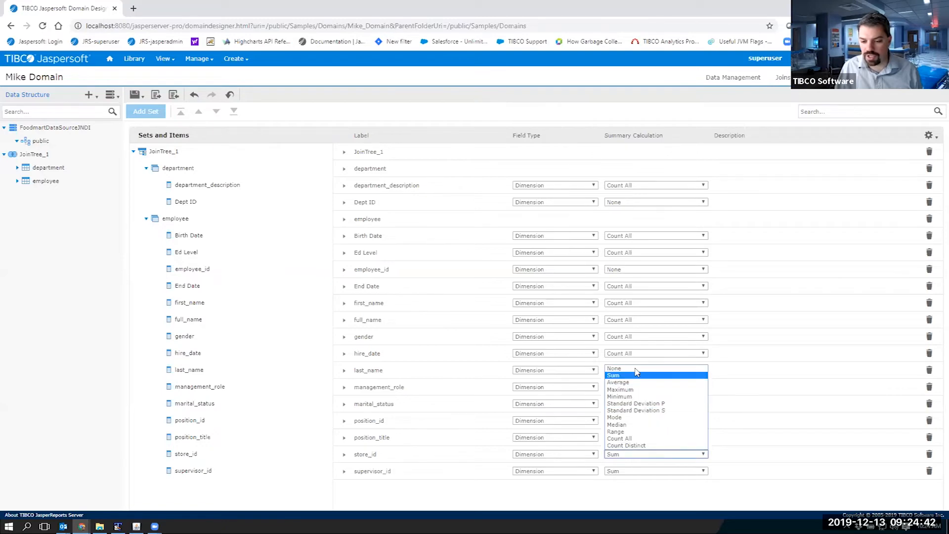
{"action": "left_click", "coordinate": [636, 375]}
{"action": "left_click", "coordinate": [640, 471]}
{"action": "left_click", "coordinate": [638, 386]}
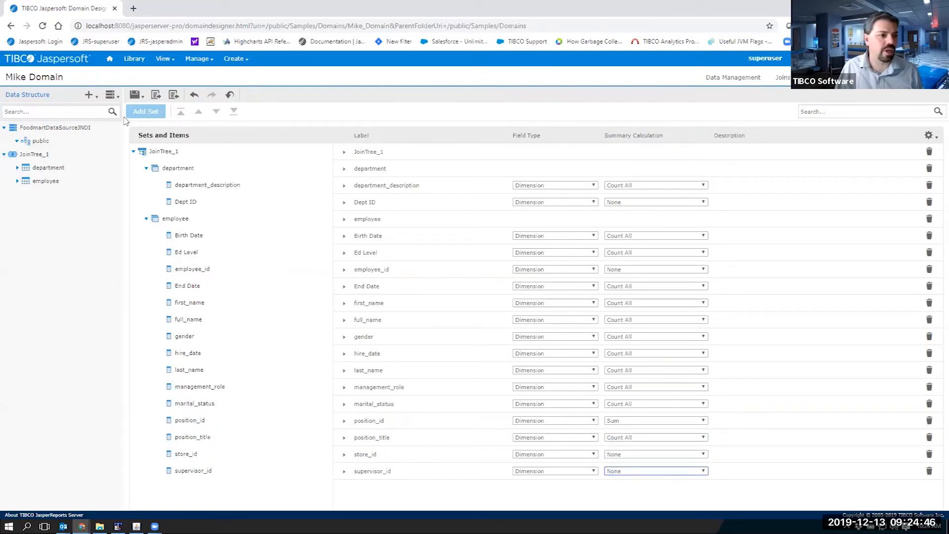
{"action": "left_click", "coordinate": [89, 98]}
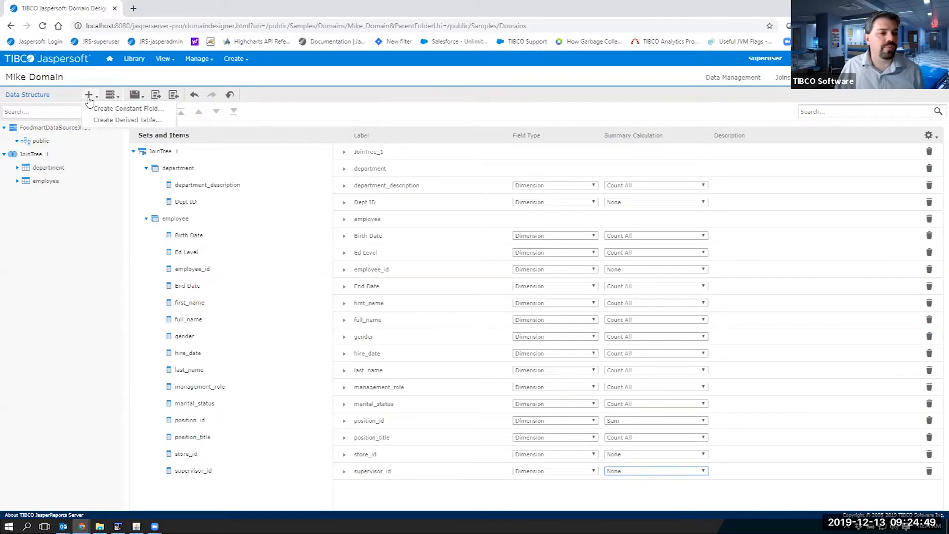
{"action": "left_click", "coordinate": [109, 120]}
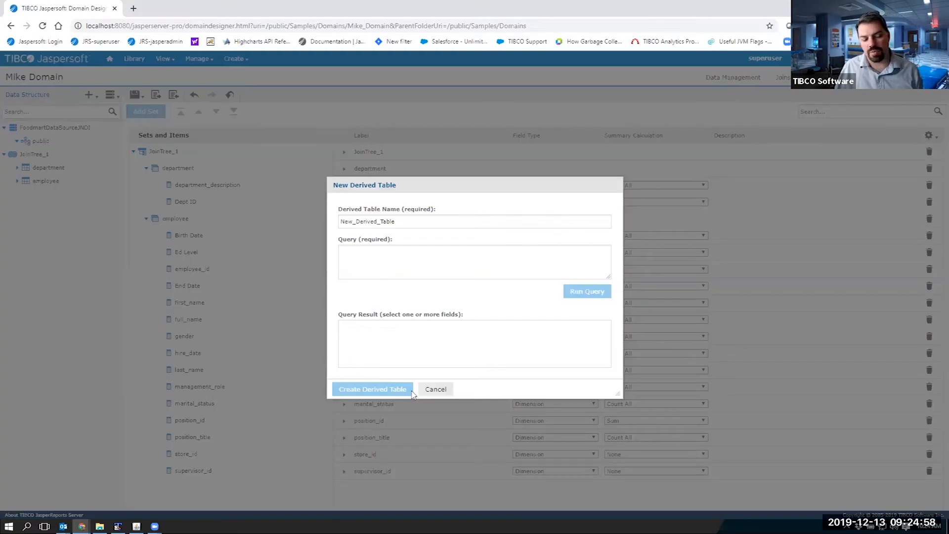
{"action": "left_click", "coordinate": [431, 389]}
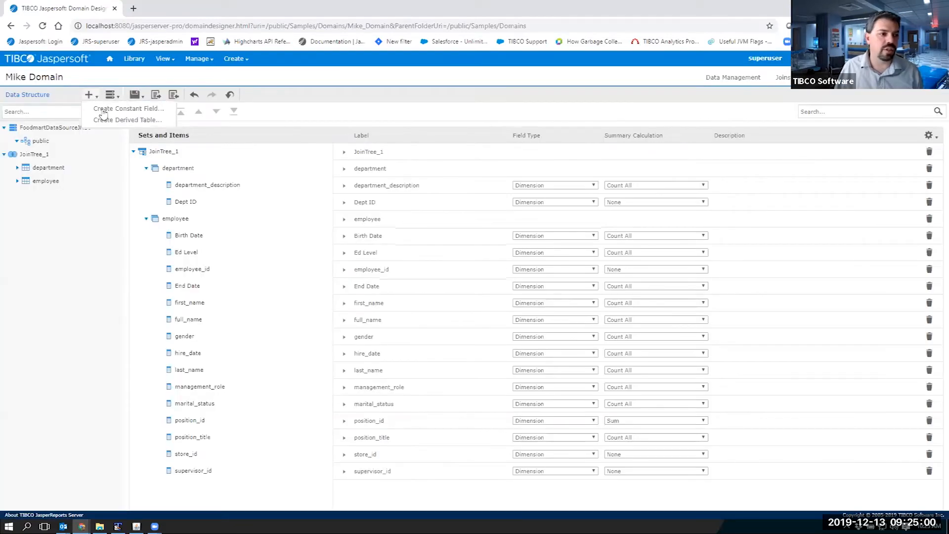
Start a new derived table and copy in the SELECT query from DerivedTableQuery.txt in TextPad, counting employees per department_id with HAVING COUNT(*) >= 100
{"action": "mouse_move", "coordinate": [89, 94]}
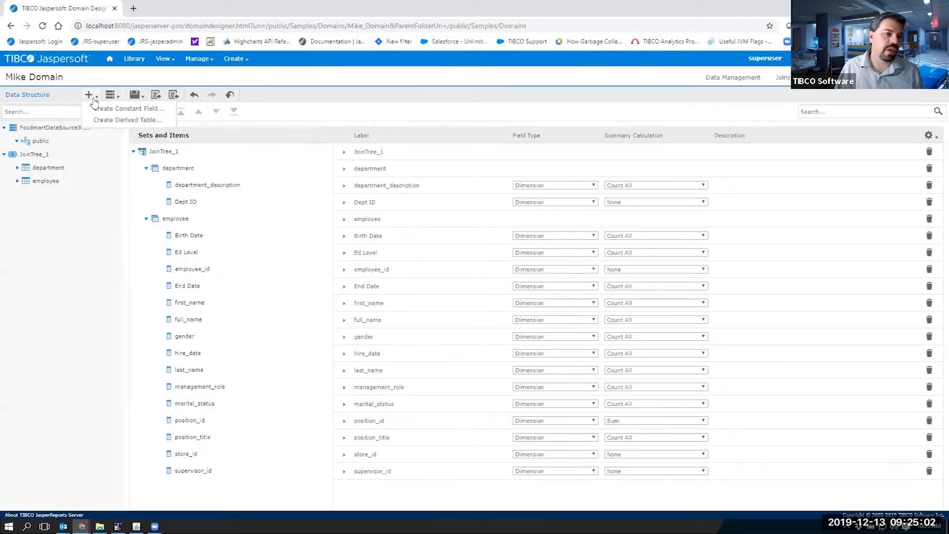
{"action": "left_click", "coordinate": [115, 125]}
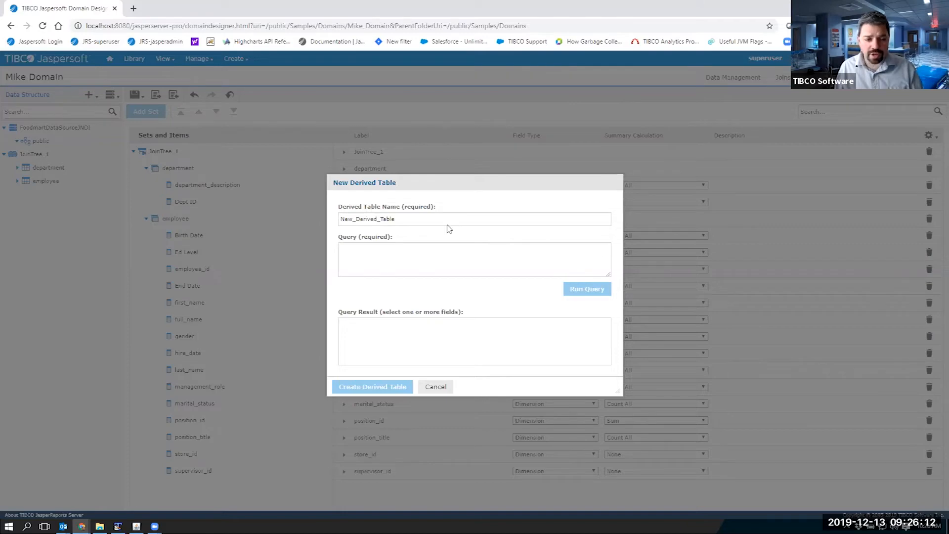
{"action": "left_click", "coordinate": [363, 256]}
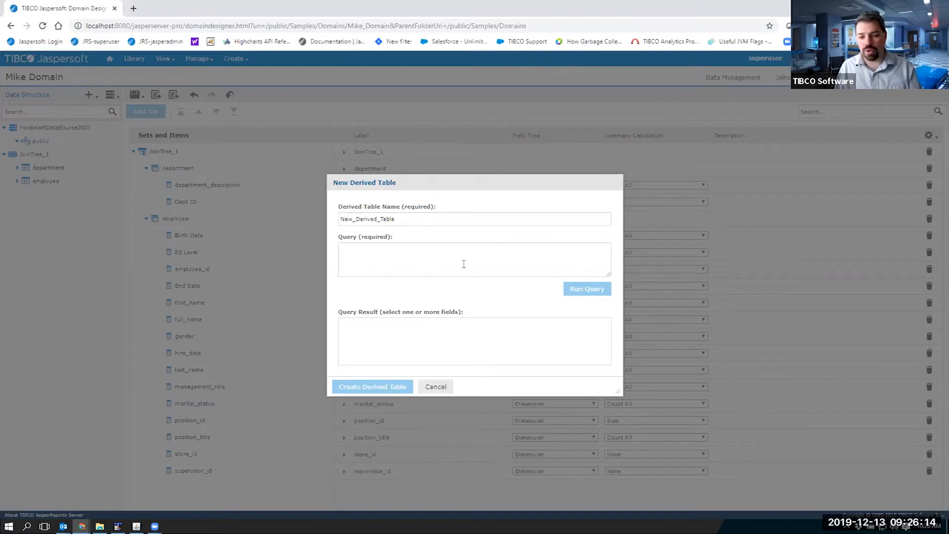
{"action": "key", "text": "alt+Tab"}
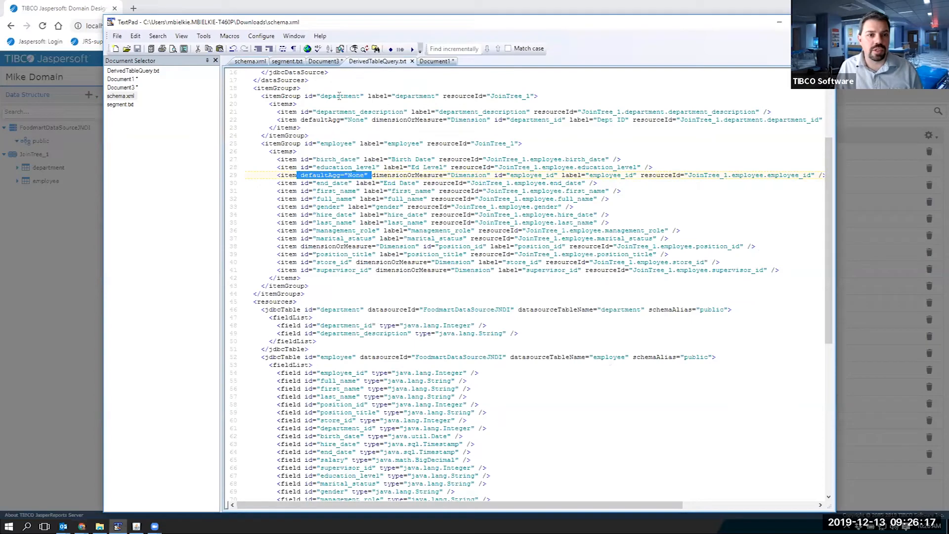
{"action": "left_click_drag", "start_coordinate": [329, 120], "coordinate": [235, 104]}
{"action": "key", "text": "ctrl+c"}
{"action": "left_click", "coordinate": [365, 191]}
{"action": "key", "text": "alt+Tab"}
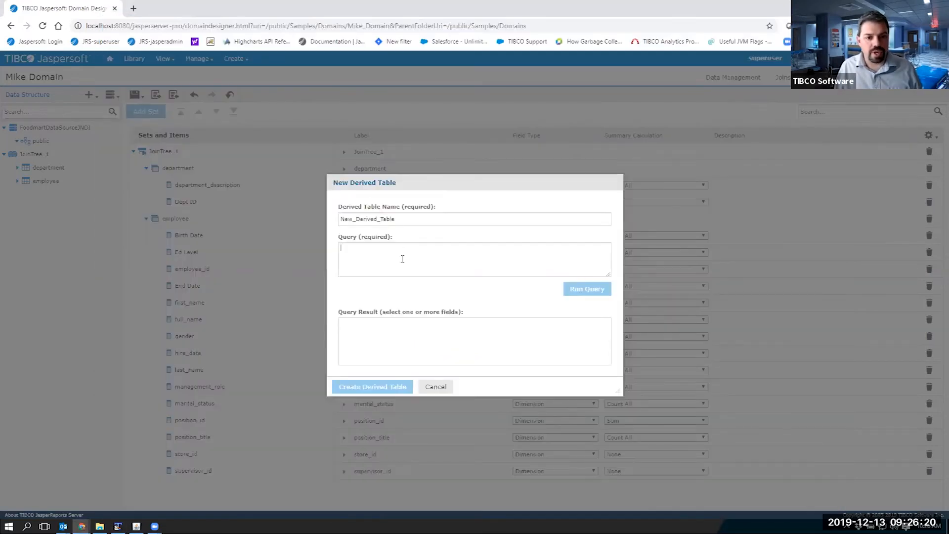
{"action": "key", "text": "ctrl+v"}
Name the derived table employee_count_by_dept, copying the name from DerivedTableQuery.txt in TextPad
{"action": "key", "text": "alt+Tab"}
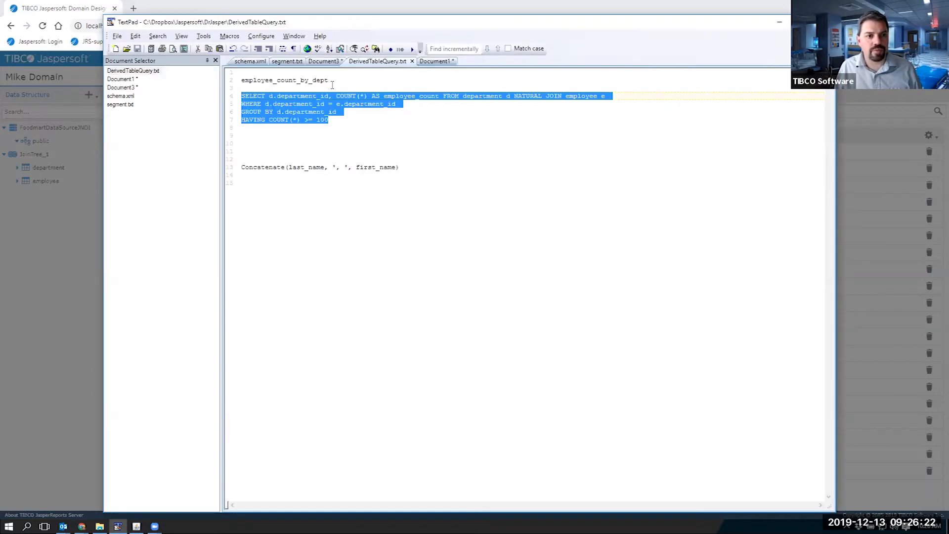
{"action": "left_click_drag", "start_coordinate": [330, 81], "coordinate": [235, 85]}
{"action": "key", "text": "ctrl+c"}
{"action": "key", "text": "alt+Tab"}
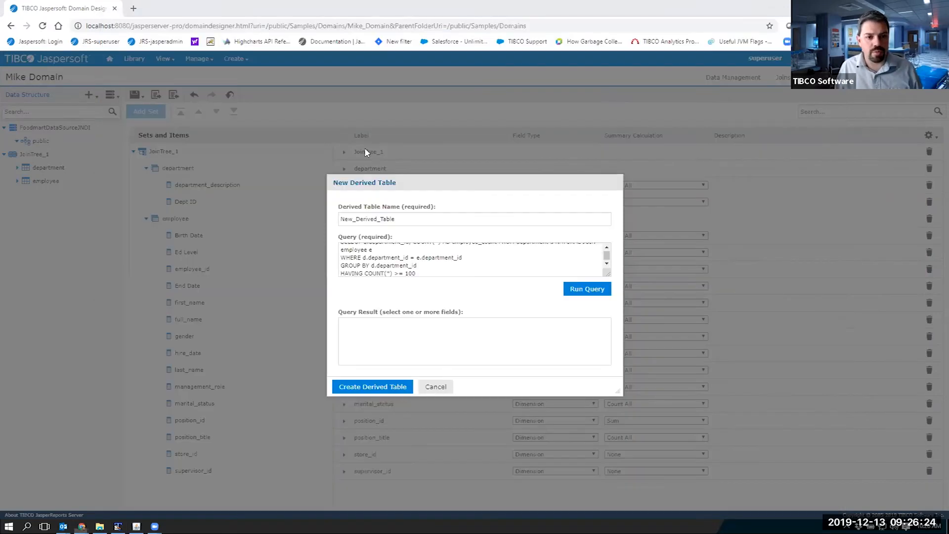
{"action": "left_click_drag", "start_coordinate": [398, 218], "coordinate": [338, 219]}
{"action": "key", "text": "ctrl+v"}
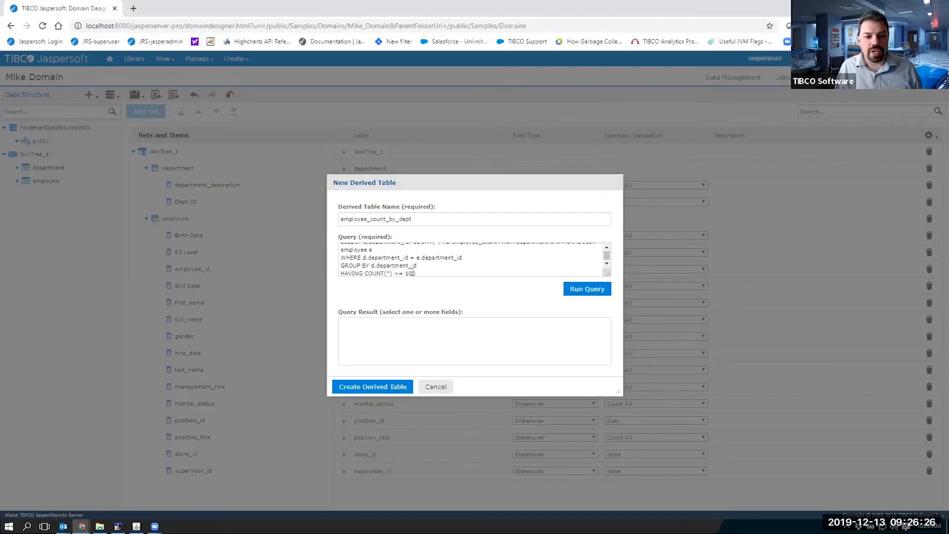
Review the query's clauses, run it and create the derived table with the department_id and employee_count fields
{"action": "left_click_drag", "start_coordinate": [417, 273], "coordinate": [340, 270]}
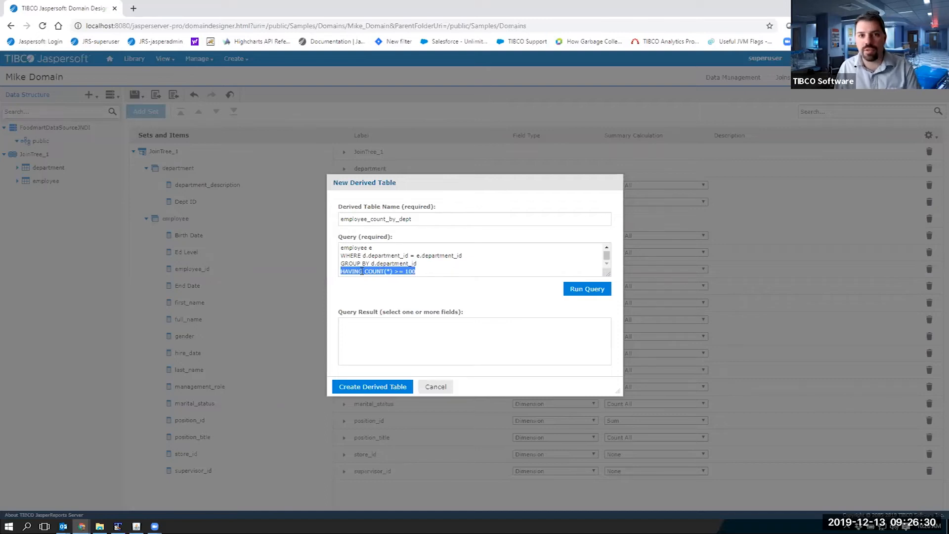
{"action": "left_click", "coordinate": [388, 281]}
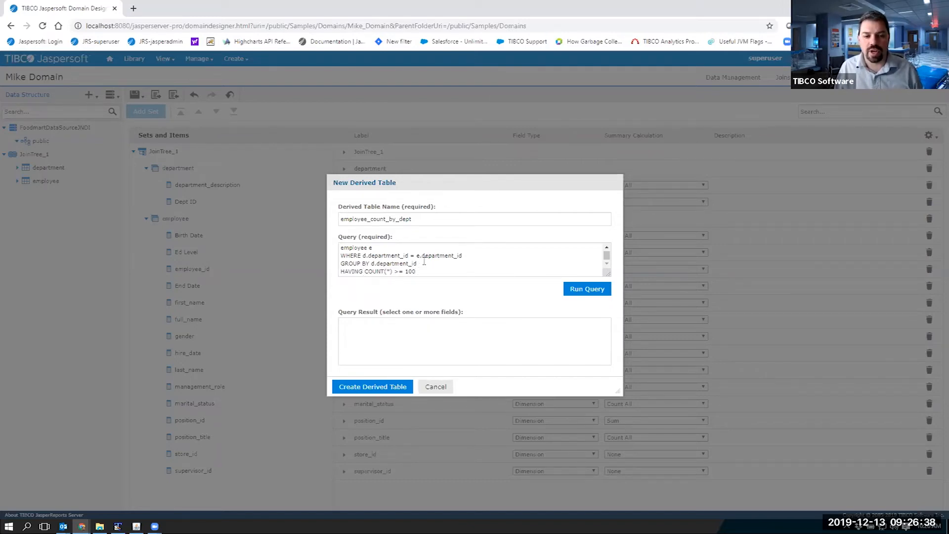
{"action": "key", "text": "ctrl+a"}
{"action": "left_click", "coordinate": [387, 253]}
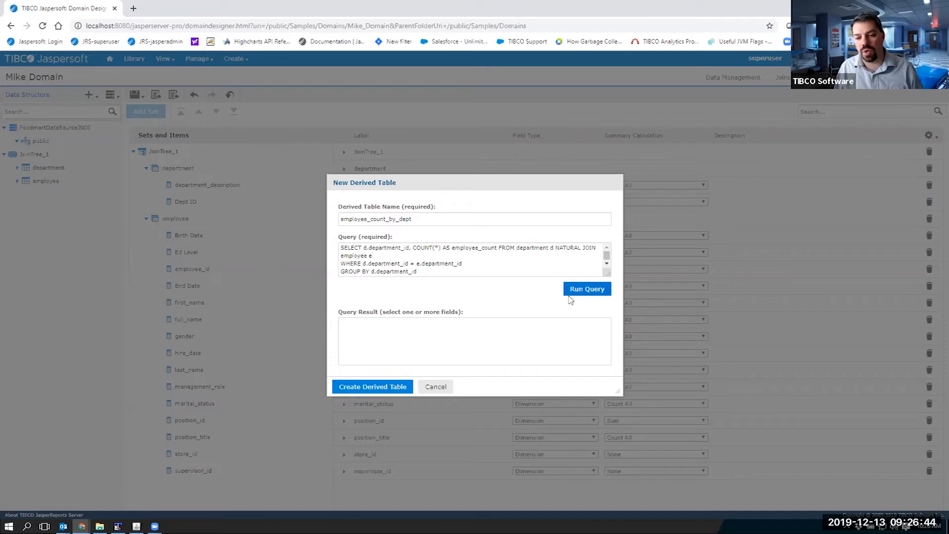
{"action": "left_click", "coordinate": [587, 291]}
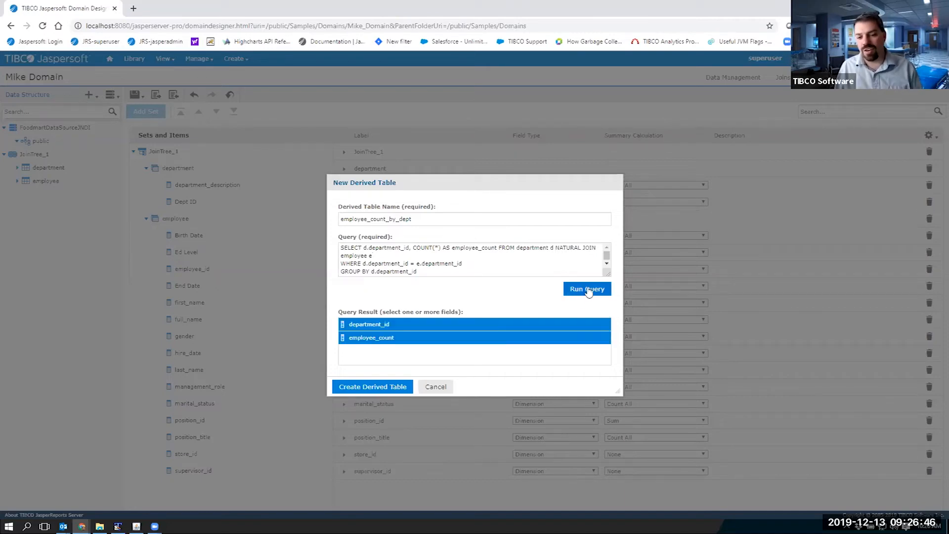
{"action": "left_click", "coordinate": [387, 392]}
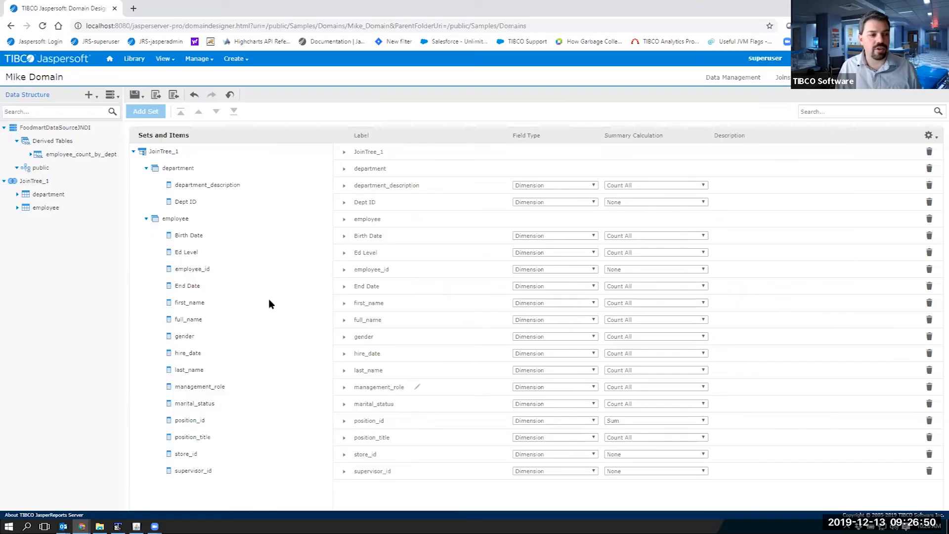
Collapse the department and employee sets, add the employee_count_by_dept derived table below JoinTree_1 in Sets and Items, and save the domain
{"action": "left_click", "coordinate": [61, 156]}
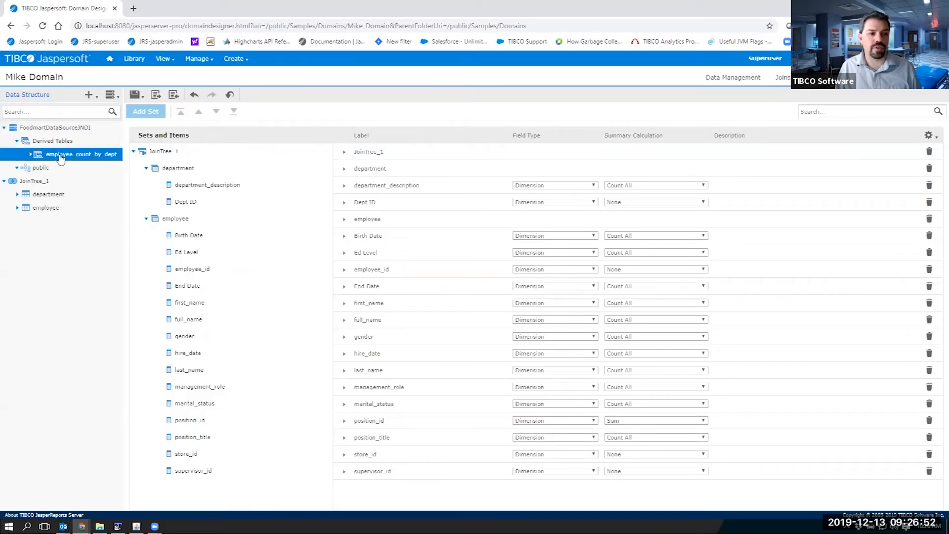
{"action": "left_click", "coordinate": [147, 168]}
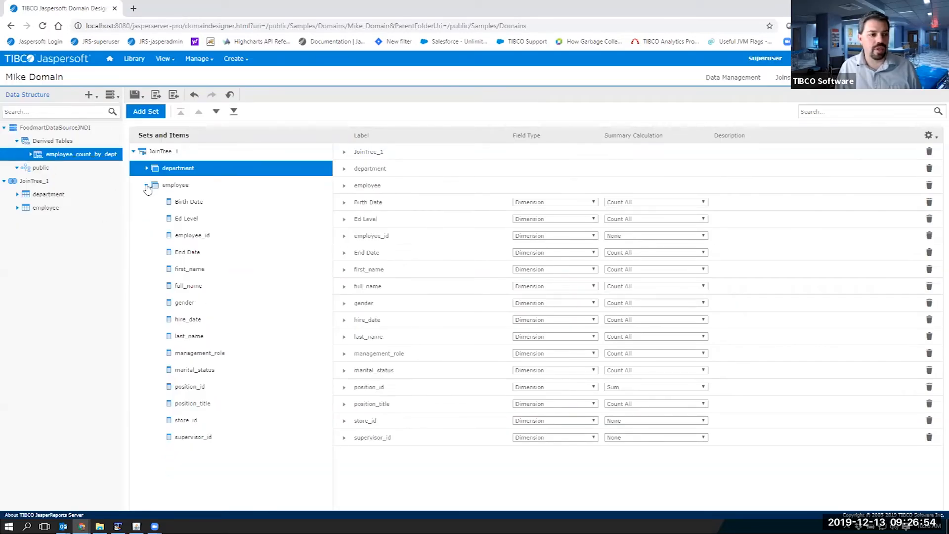
{"action": "left_click", "coordinate": [146, 186]}
{"action": "left_click_drag", "start_coordinate": [51, 156], "coordinate": [195, 230]}
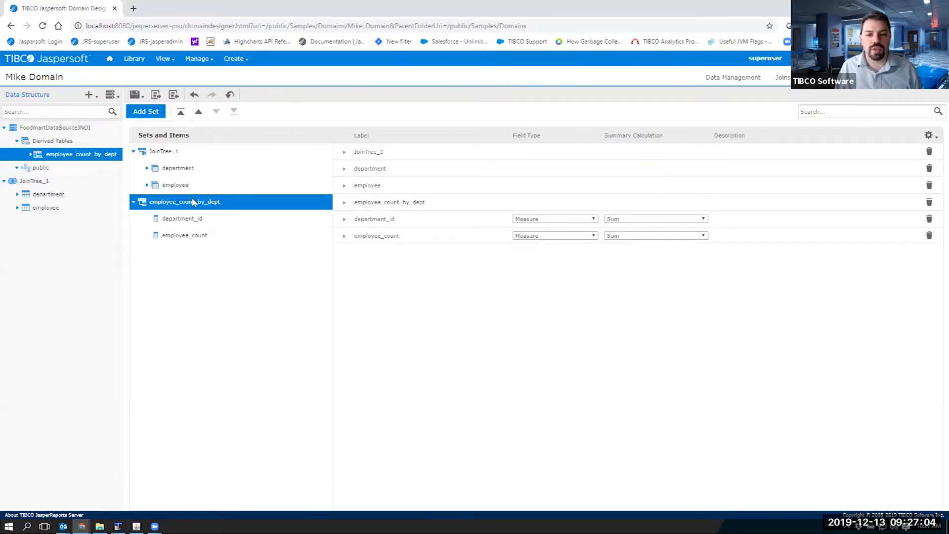
{"action": "left_click", "coordinate": [197, 240]}
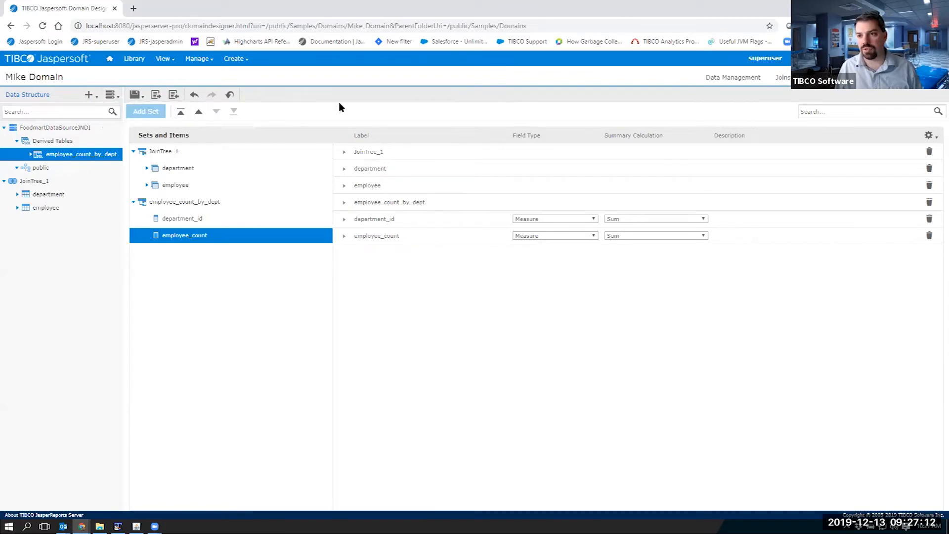
{"action": "mouse_move", "coordinate": [136, 95]}
{"action": "left_click", "coordinate": [144, 110]}
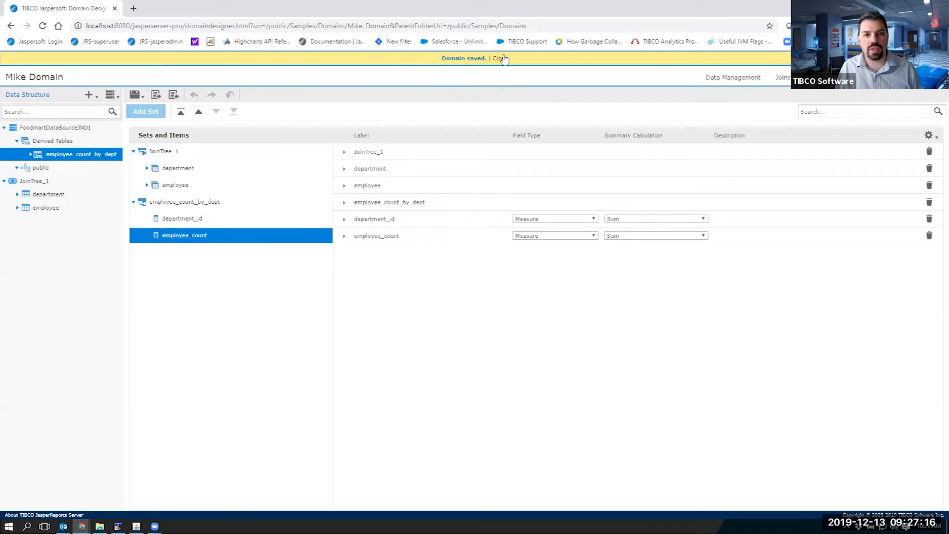
{"action": "left_click", "coordinate": [501, 59]}
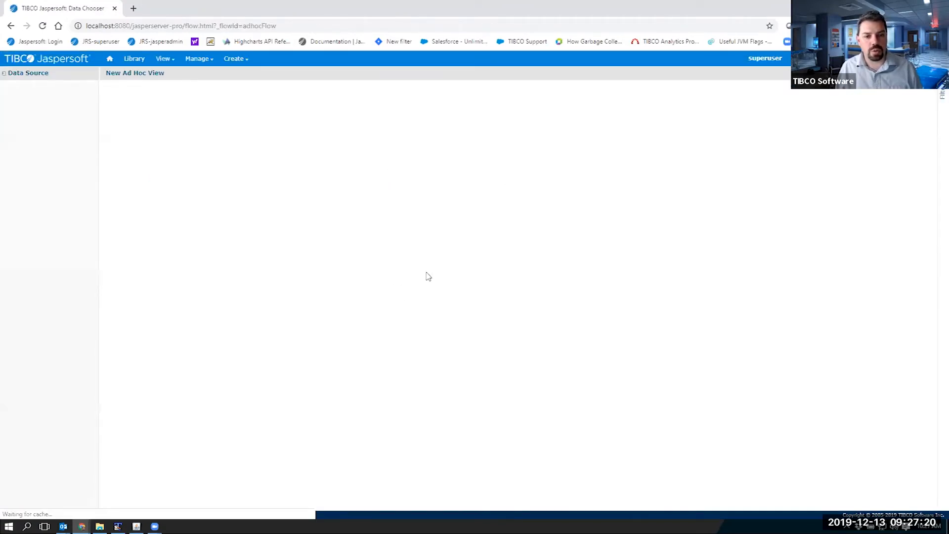
Base a new Ad Hoc view on Mike Domain, choosing the derived table's department_id and employee_count as its fields
{"action": "scroll", "coordinate": [438, 304], "scroll_direction": "down", "scroll_amount": 5}
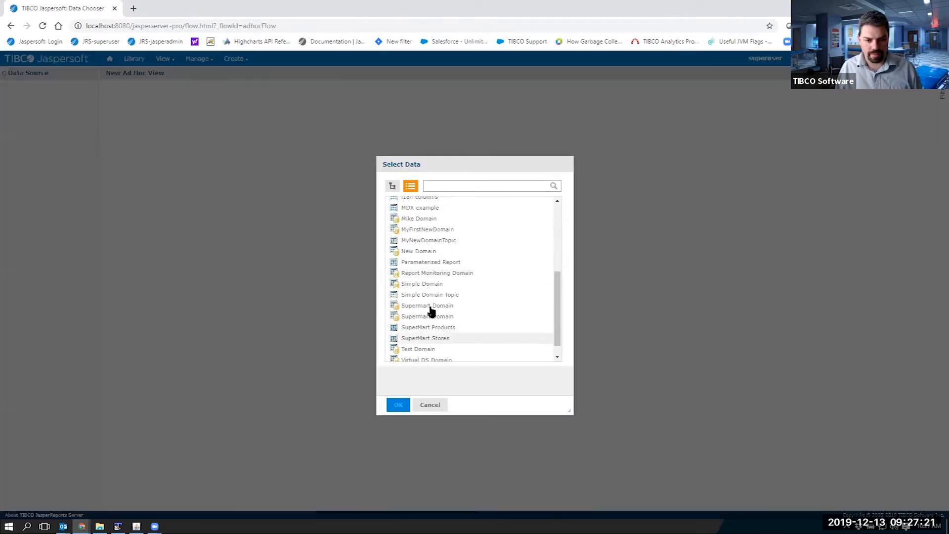
{"action": "double_click", "coordinate": [426, 219]}
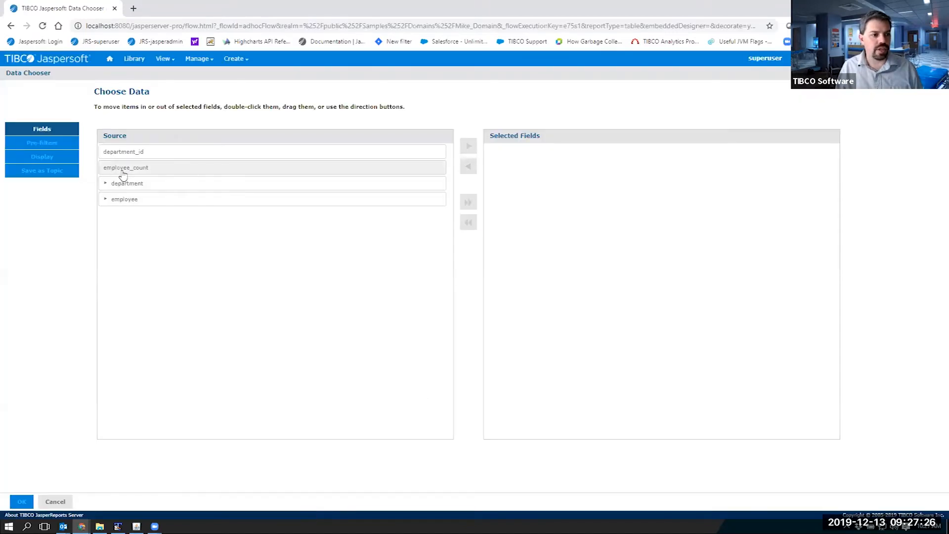
{"action": "left_click", "coordinate": [113, 156]}
{"action": "left_click", "coordinate": [118, 170]}
{"action": "left_click", "coordinate": [121, 154]}
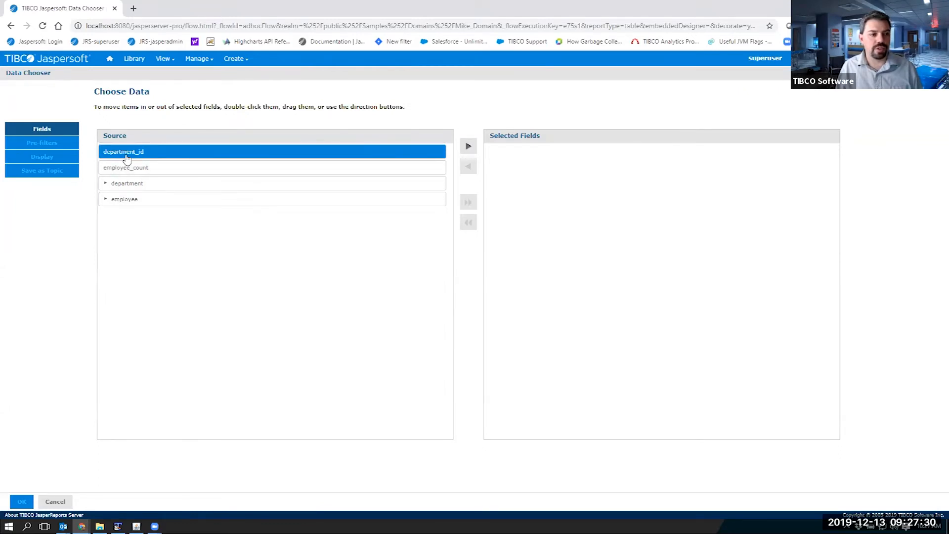
{"action": "double_click", "coordinate": [127, 154]}
{"action": "left_click", "coordinate": [130, 154]}
{"action": "double_click", "coordinate": [129, 155]}
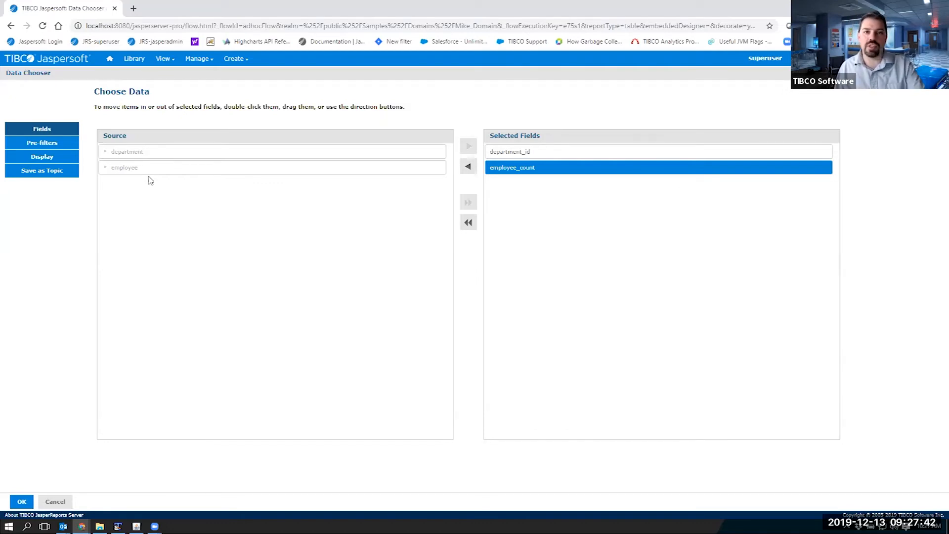
{"action": "left_click", "coordinate": [21, 501]}
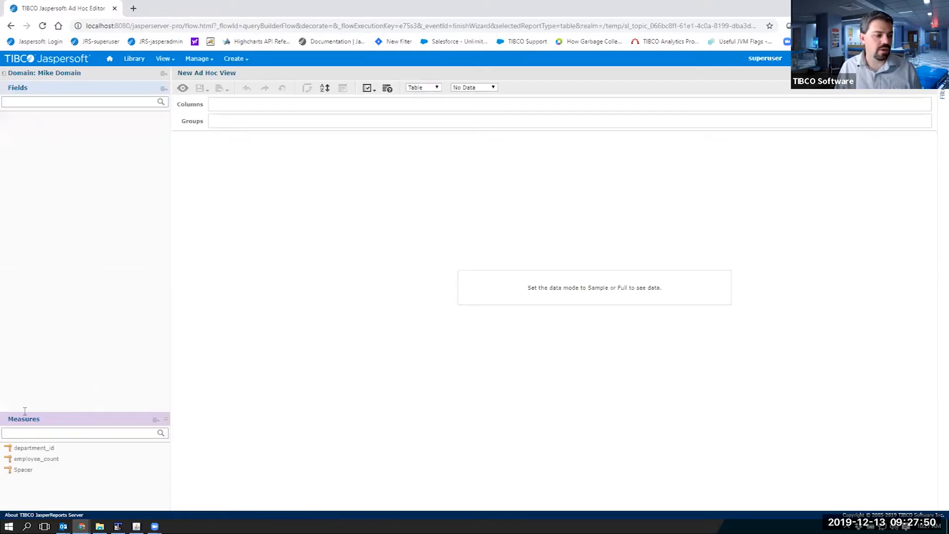
Place department_id and employee_count as the columns of the Ad Hoc table and display full data
{"action": "left_click_drag", "start_coordinate": [26, 459], "coordinate": [235, 108]}
{"action": "left_click", "coordinate": [42, 448]}
{"action": "left_click_drag", "start_coordinate": [181, 316], "coordinate": [213, 112]}
{"action": "left_click", "coordinate": [468, 88]}
{"action": "left_click", "coordinate": [473, 100]}
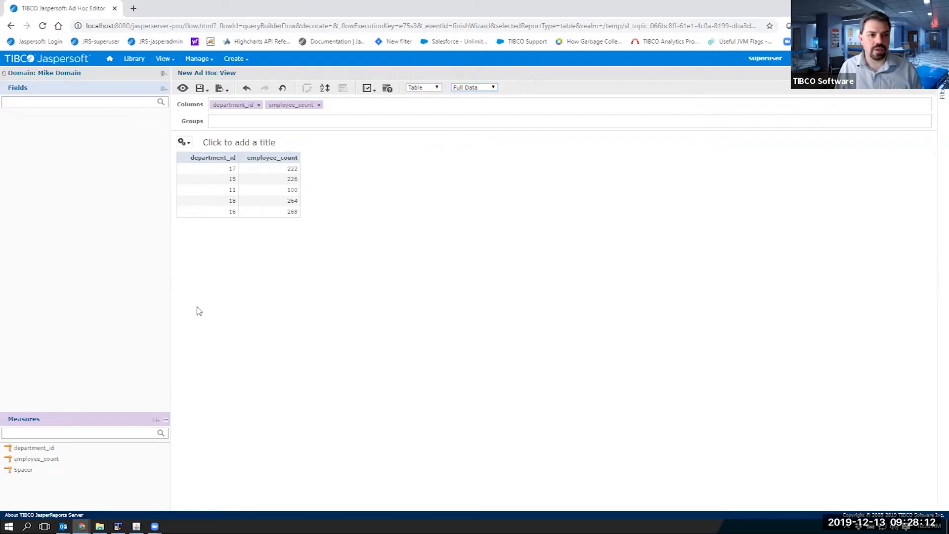
Quit the Ad Hoc editor without saving and open Mike Domain from the repository's Domains folder for editing
{"action": "left_click", "coordinate": [109, 59]}
{"action": "left_click", "coordinate": [513, 95]}
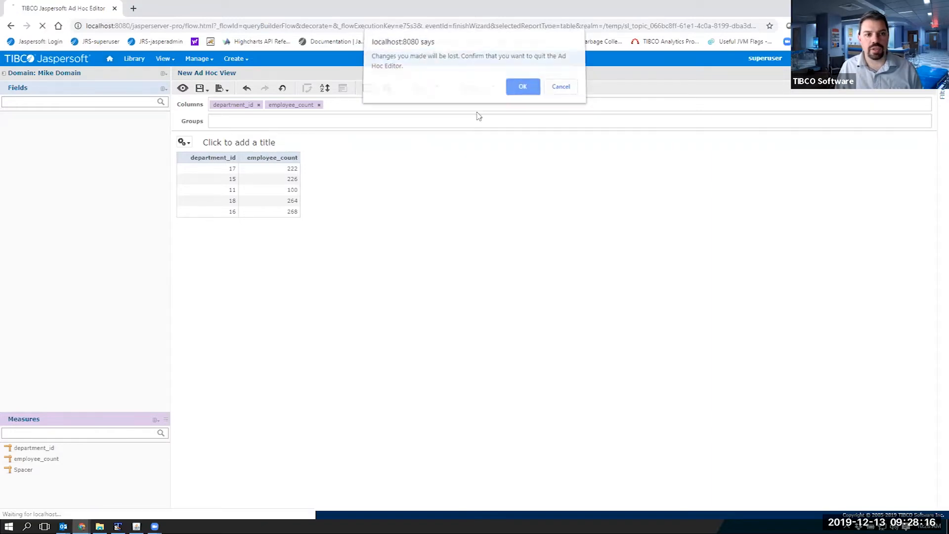
{"action": "mouse_move", "coordinate": [166, 62]}
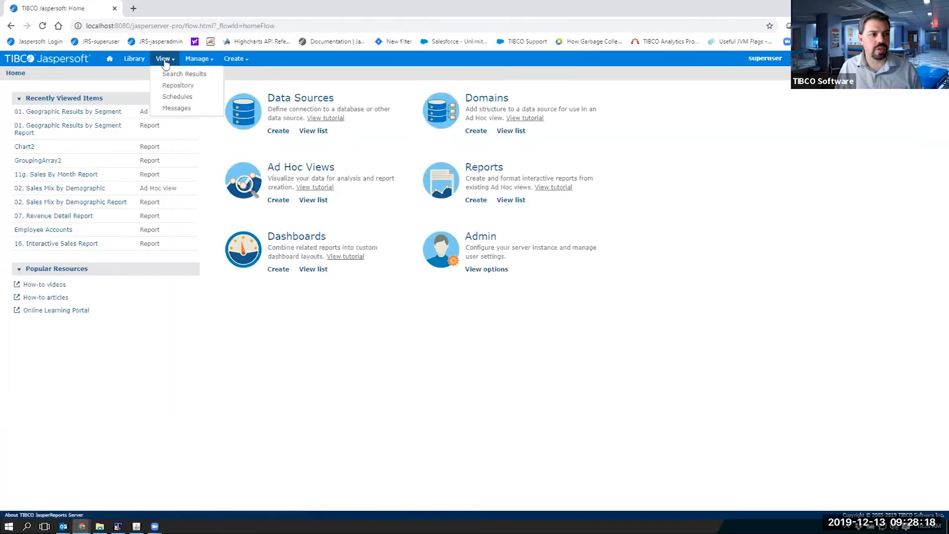
{"action": "left_click", "coordinate": [174, 87]}
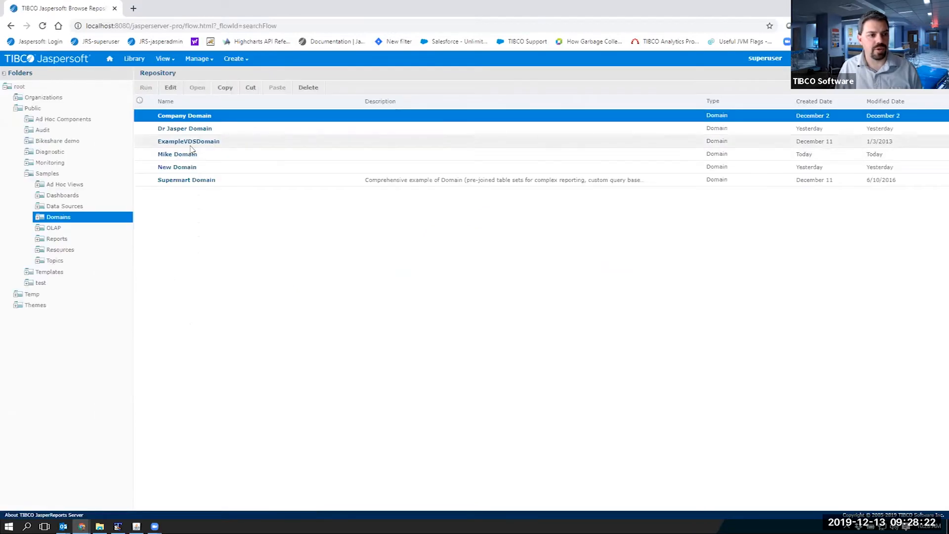
{"action": "right_click", "coordinate": [194, 153]}
{"action": "left_click", "coordinate": [223, 209]}
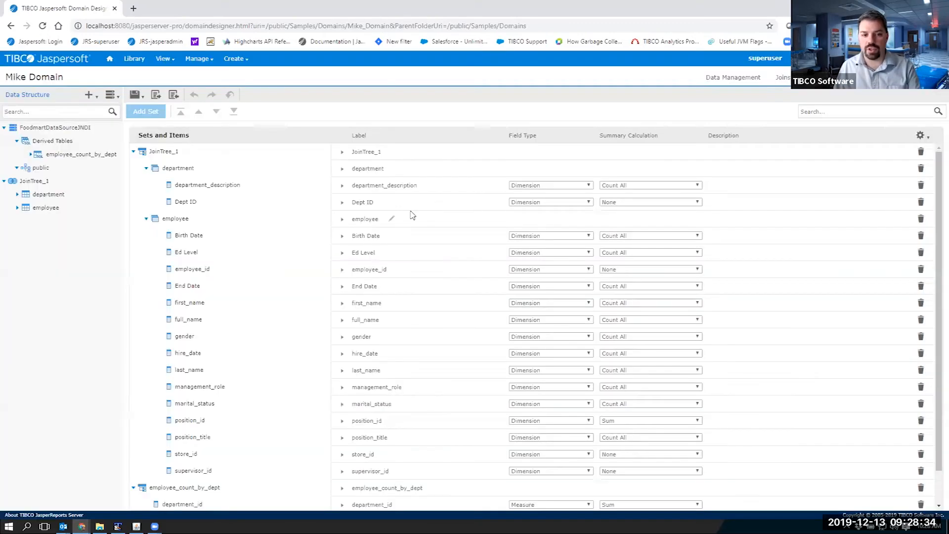
Try to join the employee_count_by_dept derived table to JoinTree_1 through its department_id and employee_count fields
{"action": "left_click", "coordinate": [781, 79]}
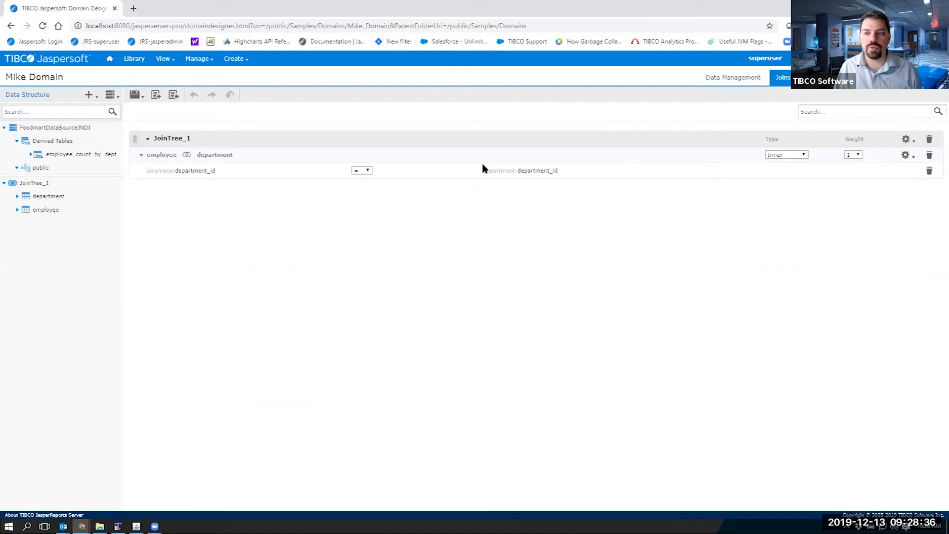
{"action": "left_click", "coordinate": [31, 157]}
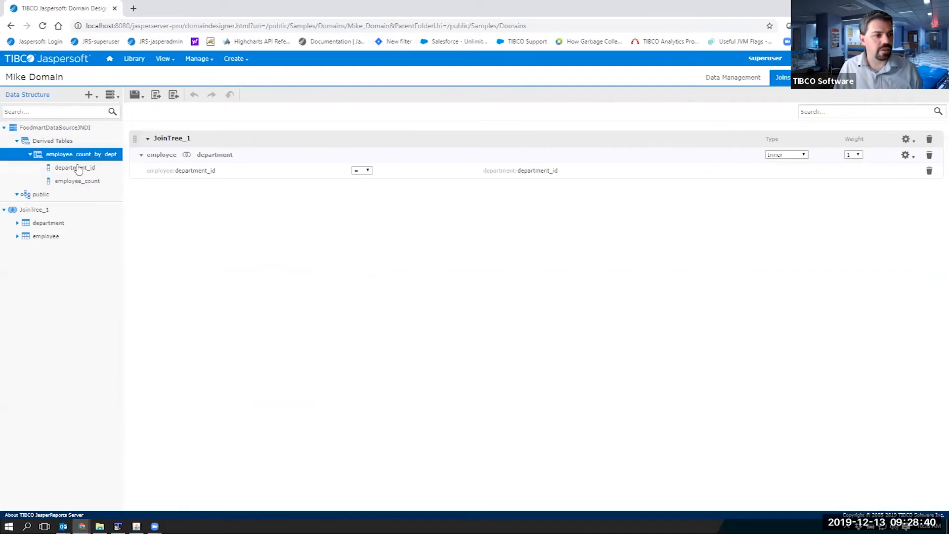
{"action": "left_click_drag", "start_coordinate": [75, 172], "coordinate": [225, 171]}
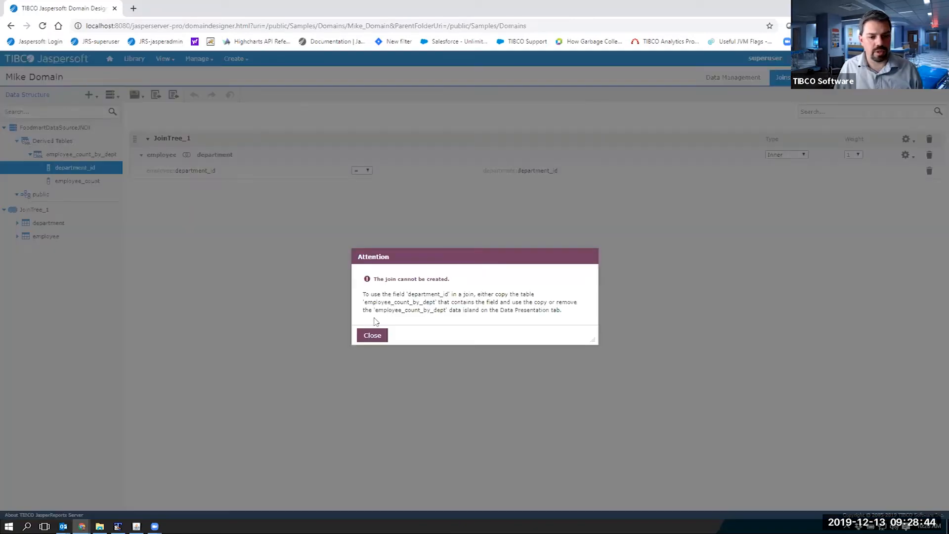
{"action": "left_click", "coordinate": [373, 336]}
{"action": "left_click_drag", "start_coordinate": [89, 170], "coordinate": [198, 194]}
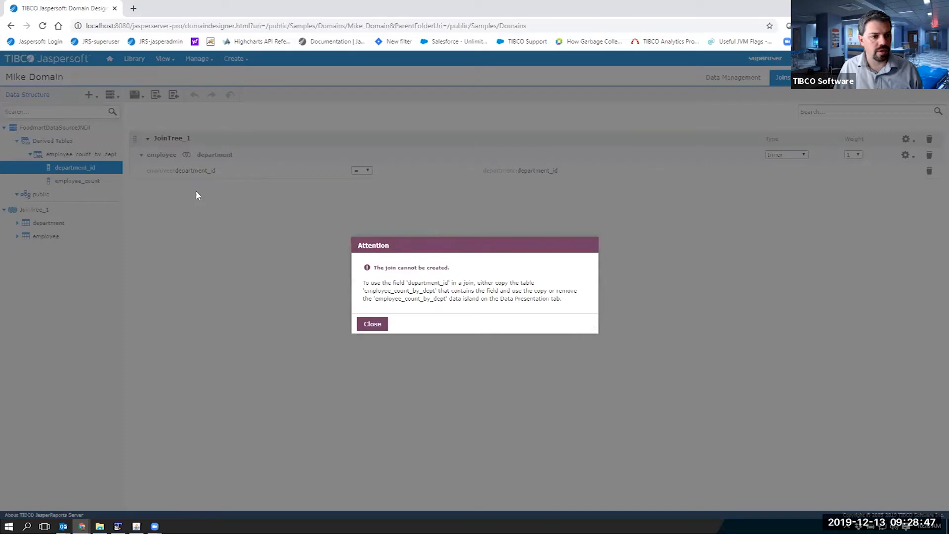
{"action": "left_click", "coordinate": [369, 326]}
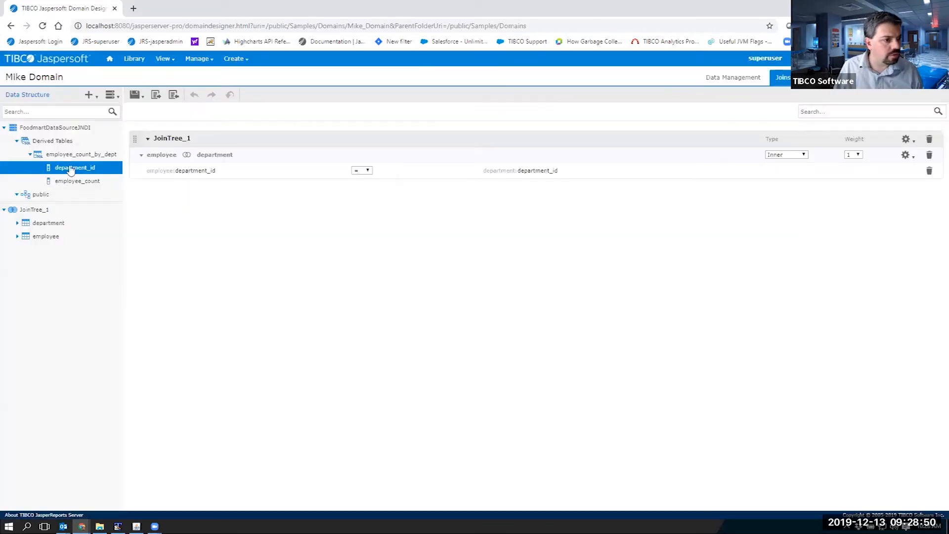
{"action": "left_click_drag", "start_coordinate": [66, 155], "coordinate": [166, 204]}
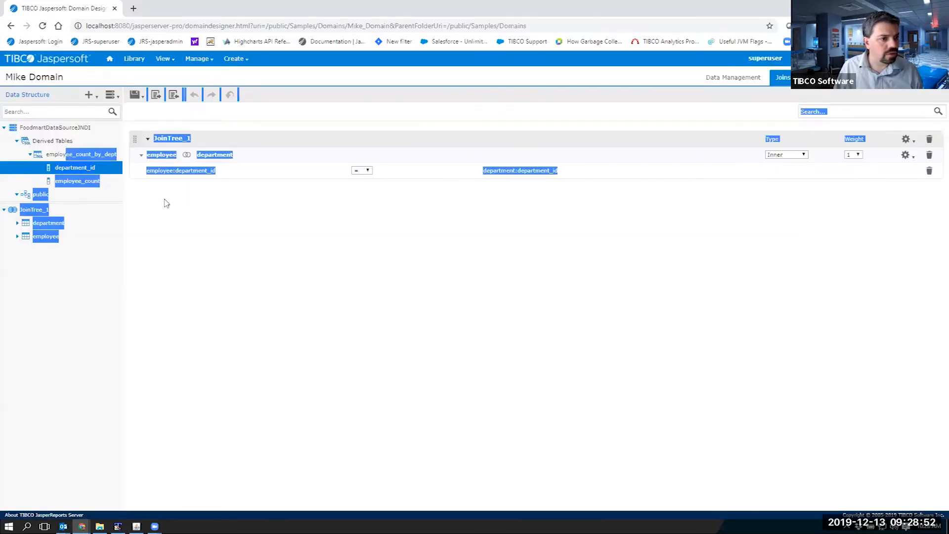
{"action": "left_click", "coordinate": [75, 196]}
{"action": "left_click_drag", "start_coordinate": [64, 183], "coordinate": [208, 197]}
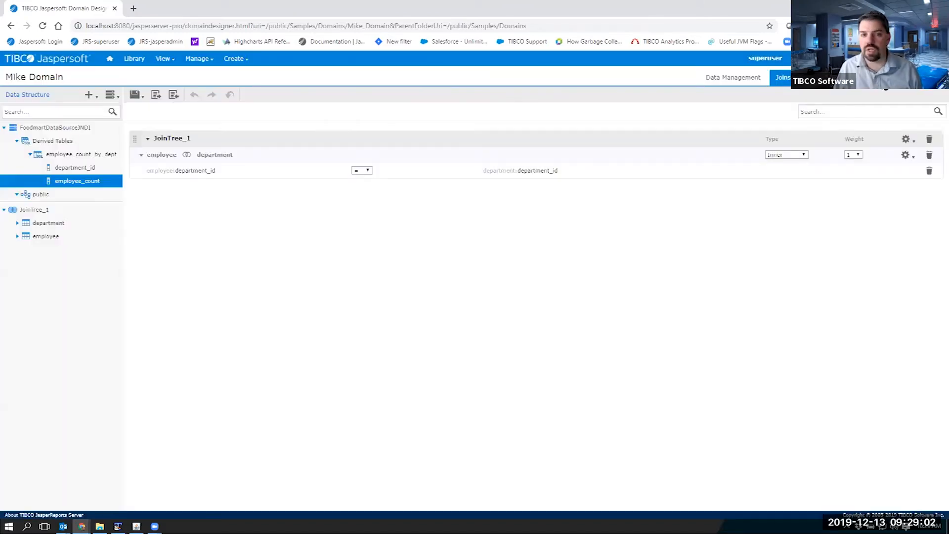
Delete the employee_count_by_dept data island from Sets and Items and return to the join definitions
{"action": "left_click", "coordinate": [883, 80]}
{"action": "left_click", "coordinate": [201, 493]}
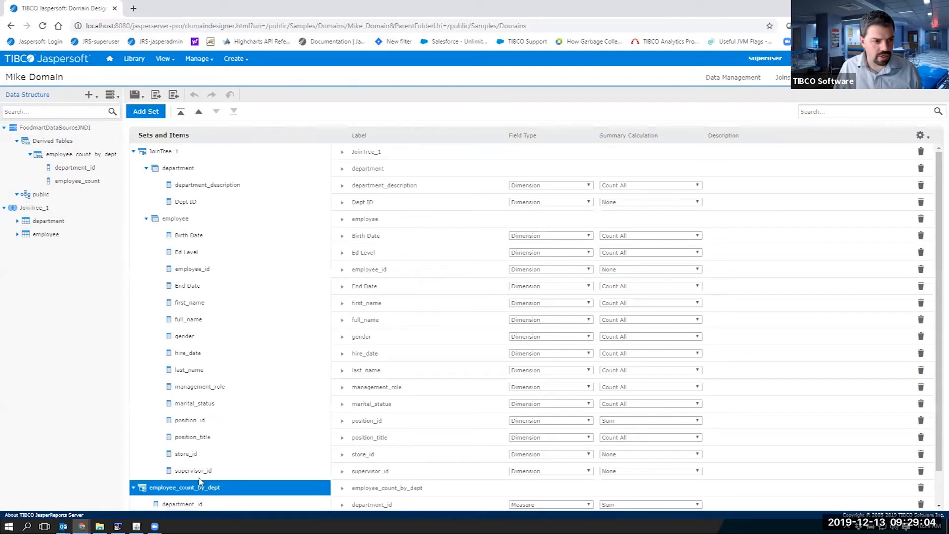
{"action": "scroll", "coordinate": [190, 460], "scroll_direction": "down", "scroll_amount": 1}
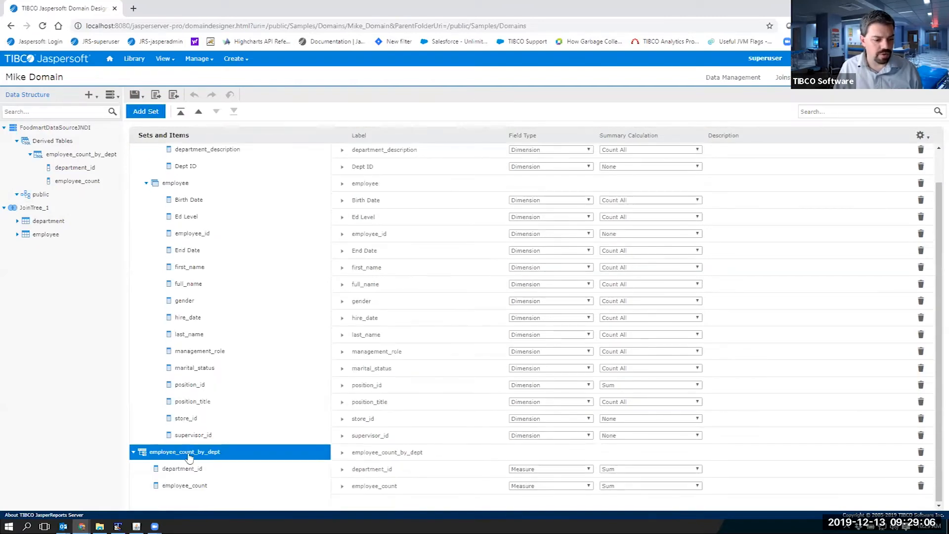
{"action": "key", "text": "Delete"}
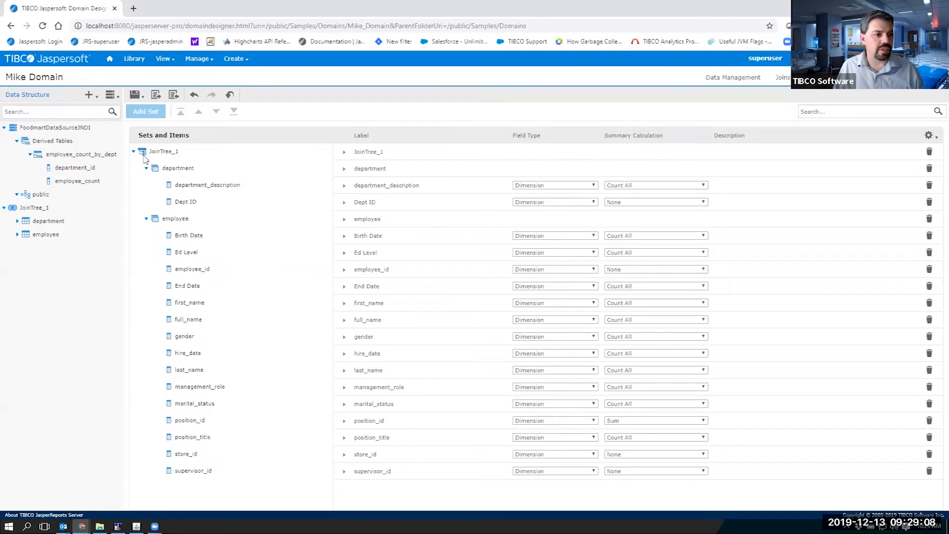
{"action": "left_click", "coordinate": [783, 78]}
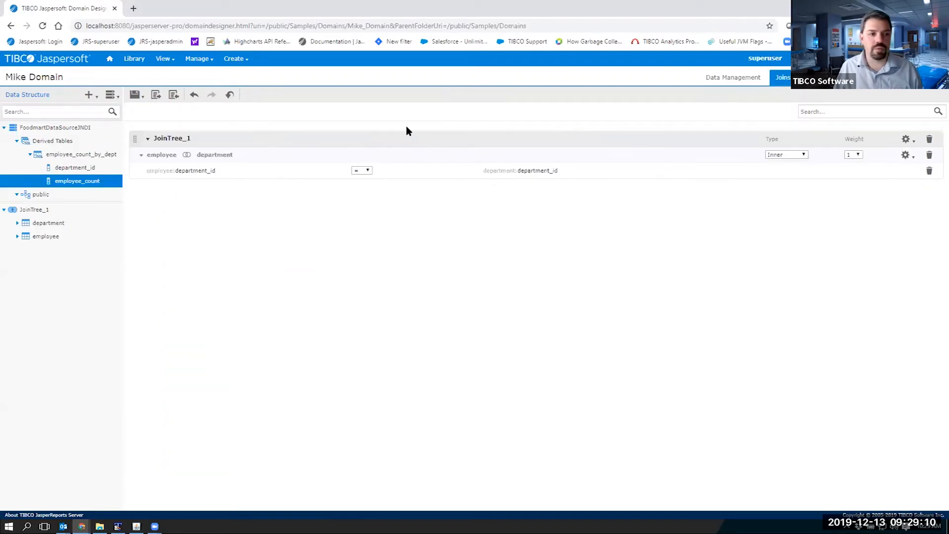
{"action": "left_click_drag", "start_coordinate": [69, 185], "coordinate": [164, 184]}
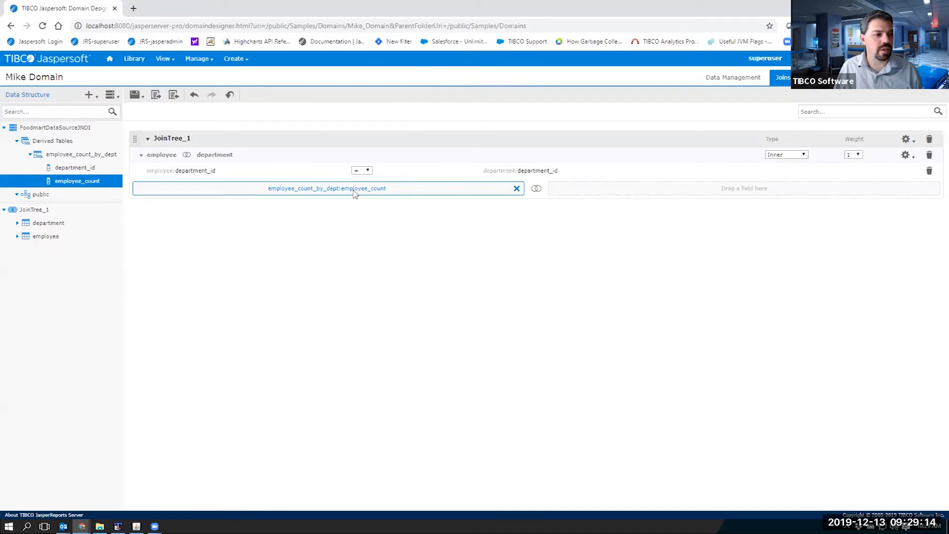
{"action": "left_click", "coordinate": [516, 189]}
{"action": "left_click_drag", "start_coordinate": [75, 167], "coordinate": [227, 183]}
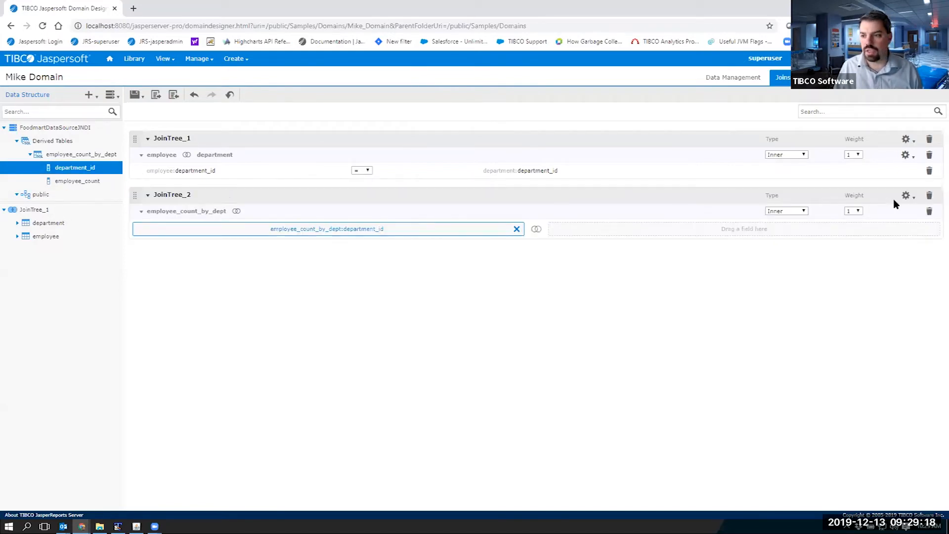
{"action": "left_click", "coordinate": [929, 195]}
Join employee_count_by_dept's department_id to the employee table's department_id in JoinTree_1 and save the domain
{"action": "left_click_drag", "start_coordinate": [90, 170], "coordinate": [227, 156]}
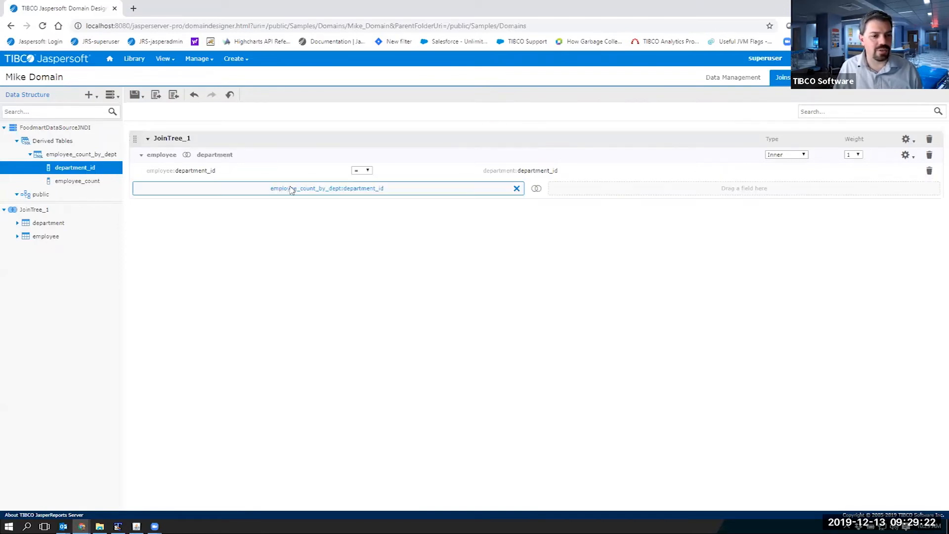
{"action": "left_click", "coordinate": [20, 226]}
{"action": "left_click", "coordinate": [20, 236]}
{"action": "left_click_drag", "start_coordinate": [59, 268], "coordinate": [602, 190]}
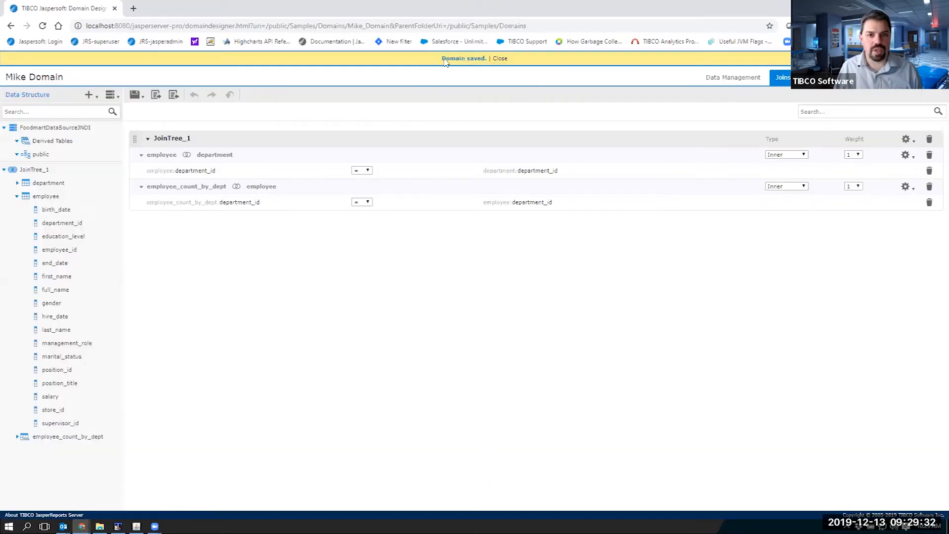
Start an Ad Hoc view on Mike Domain, check which source sets and employee fields are offered, and cancel it
{"action": "mouse_move", "coordinate": [234, 59]}
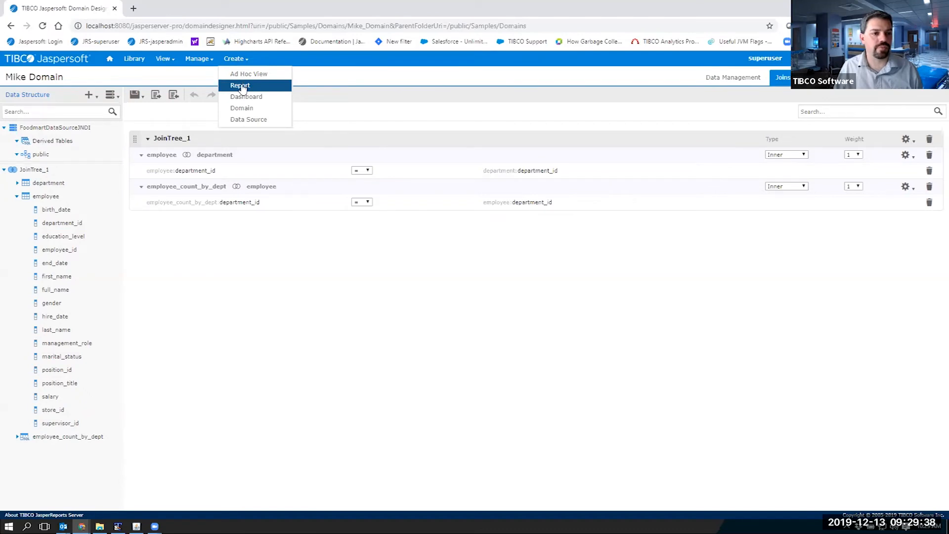
{"action": "left_click", "coordinate": [242, 86]}
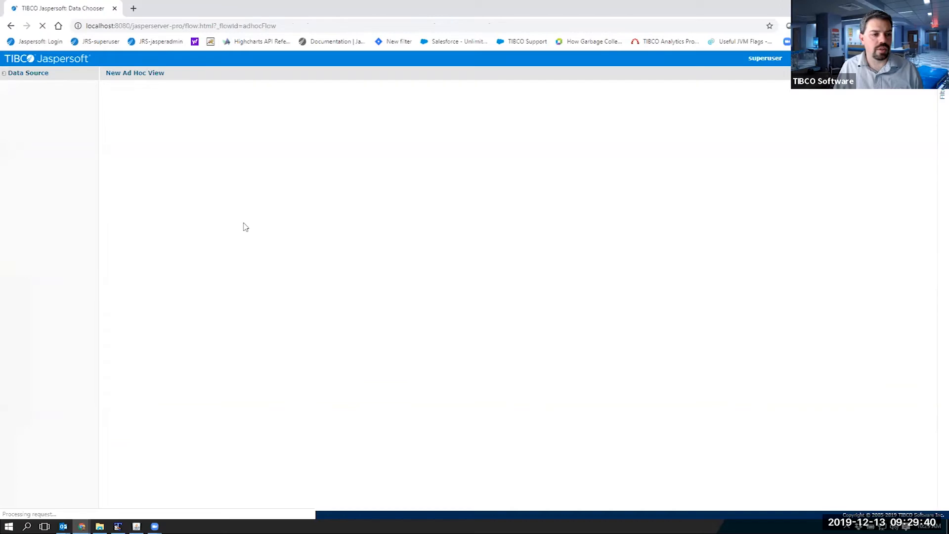
{"action": "scroll", "coordinate": [423, 339], "scroll_direction": "down", "scroll_amount": 2}
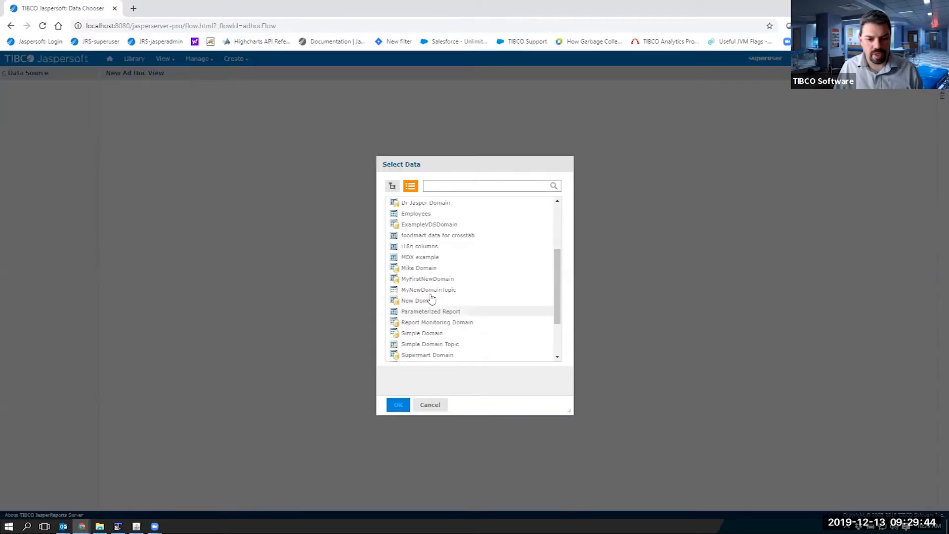
{"action": "left_click", "coordinate": [422, 269]}
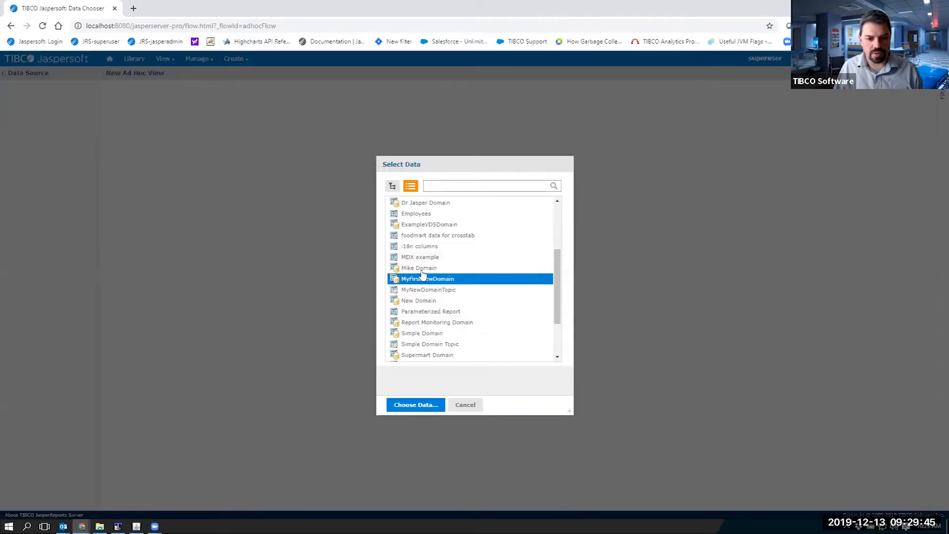
{"action": "left_click", "coordinate": [416, 404]}
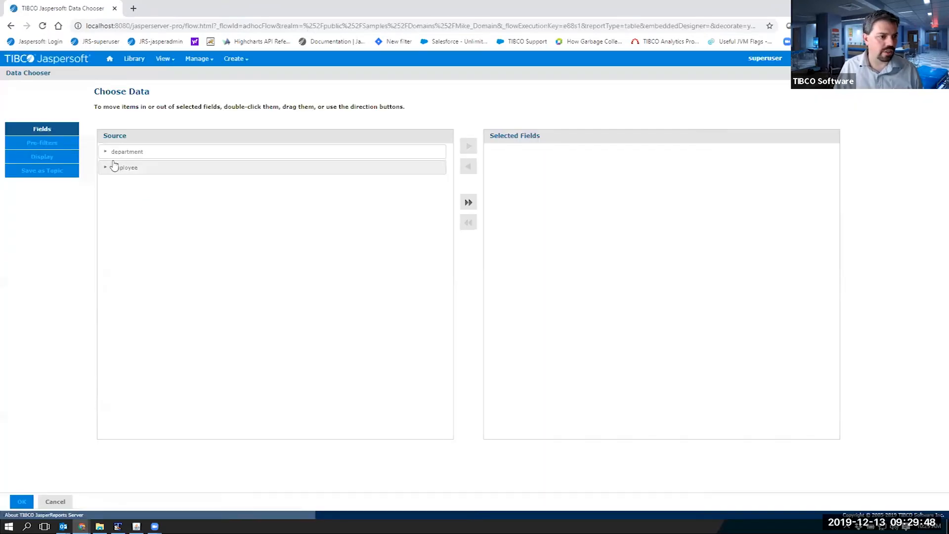
{"action": "left_click", "coordinate": [105, 168]}
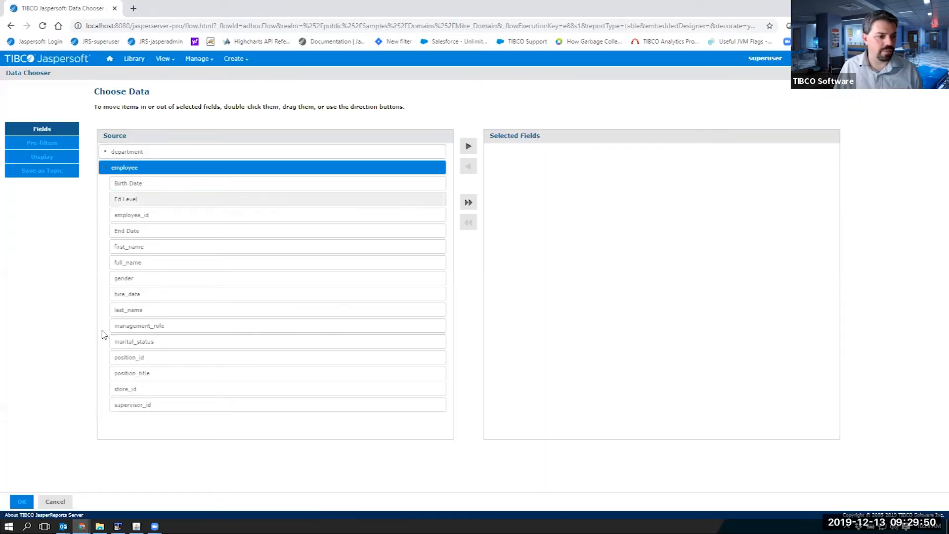
{"action": "left_click", "coordinate": [54, 502]}
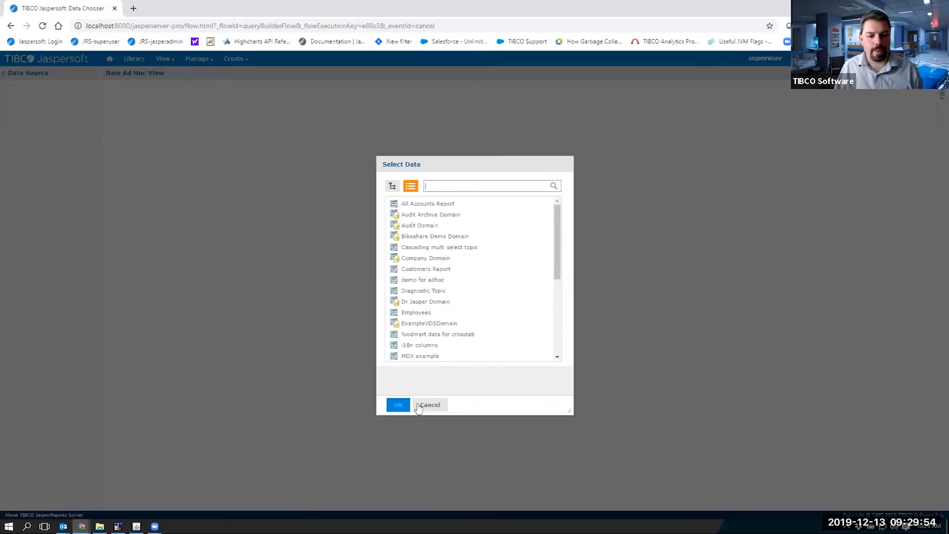
{"action": "left_click", "coordinate": [428, 405]}
Open Mike Domain from the repository's Domains folder for editing
{"action": "mouse_move", "coordinate": [161, 61]}
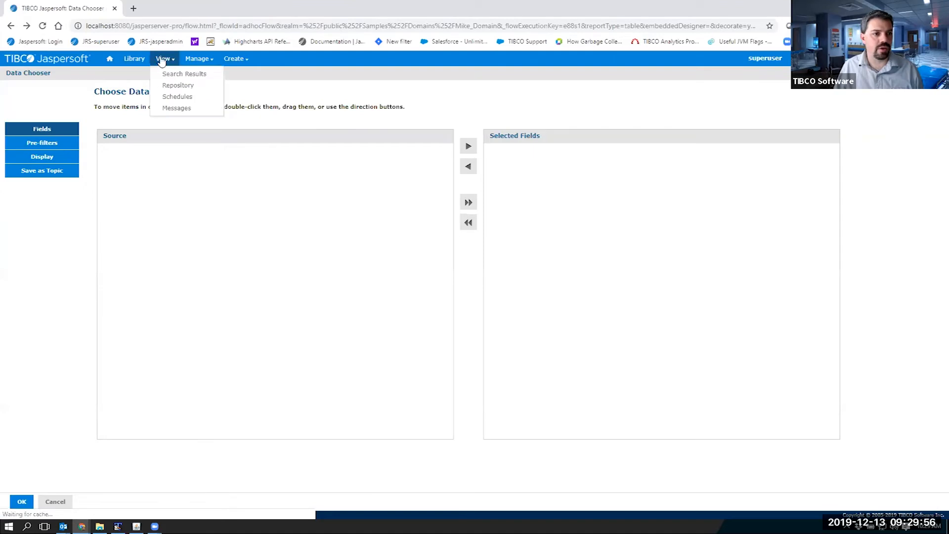
{"action": "left_click", "coordinate": [171, 85]}
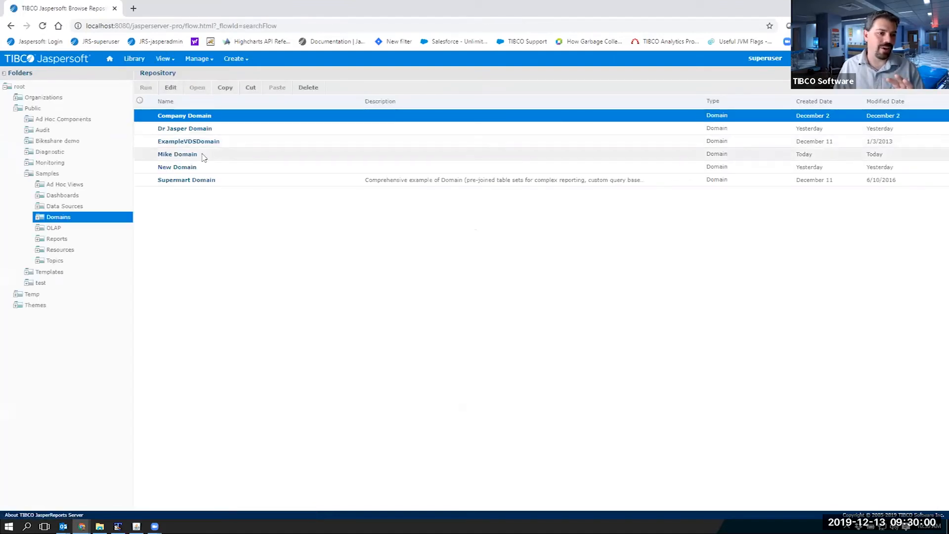
{"action": "right_click", "coordinate": [203, 156]}
{"action": "left_click", "coordinate": [242, 165]}
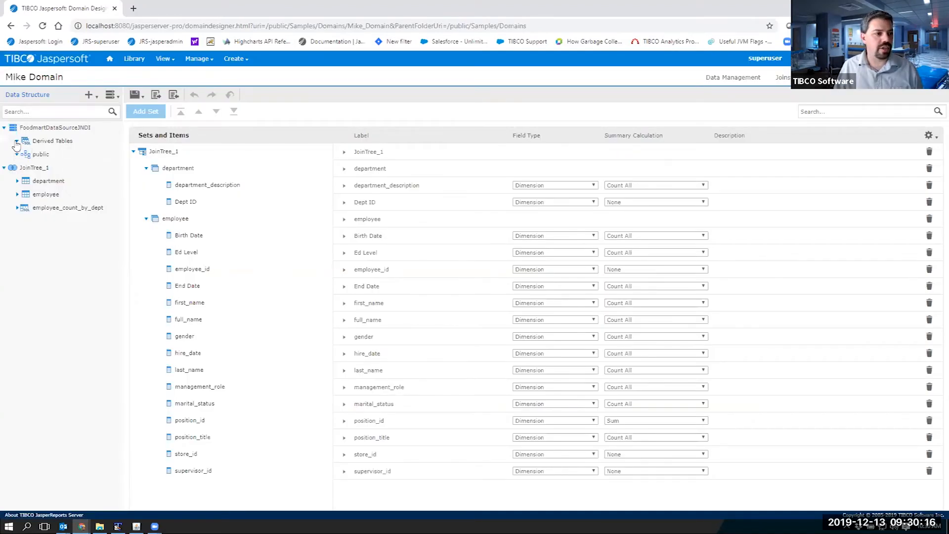
Add the joined employee_count_by_dept table as the first set under JoinTree_1 in Sets and Items and save the domain
{"action": "left_click", "coordinate": [17, 210]}
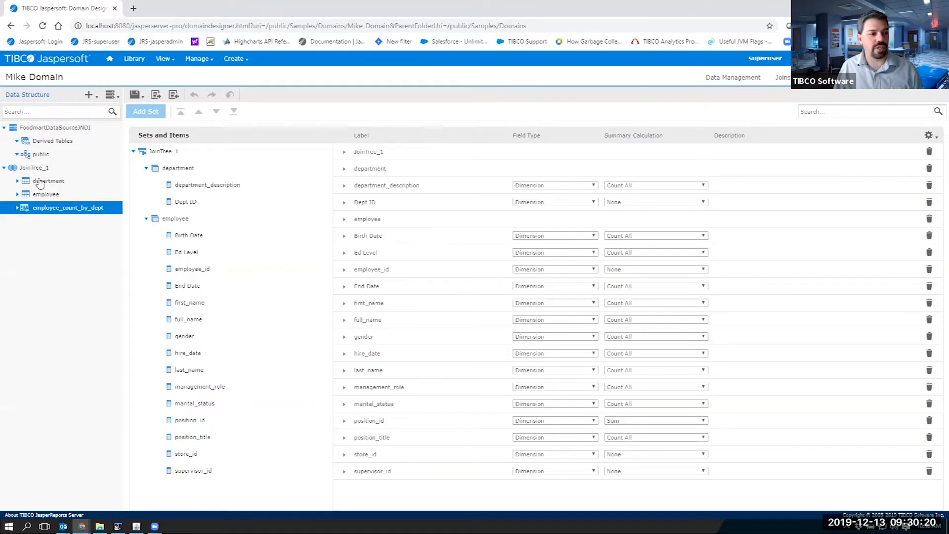
{"action": "left_click_drag", "start_coordinate": [23, 214], "coordinate": [166, 167]}
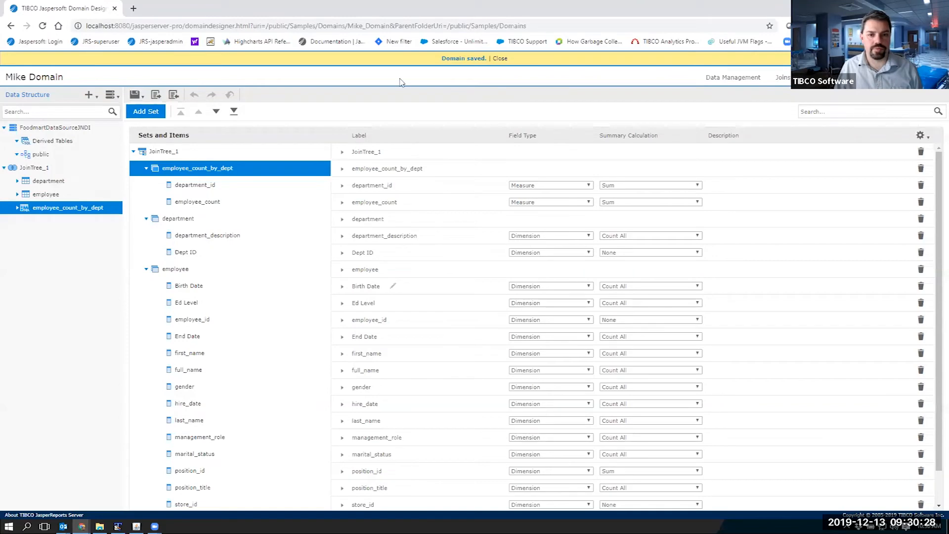
{"action": "left_click", "coordinate": [503, 60]}
Base a new Ad Hoc view on Mike Domain, choosing the employee_count_by_dept and employee sets as its fields
{"action": "mouse_move", "coordinate": [232, 60]}
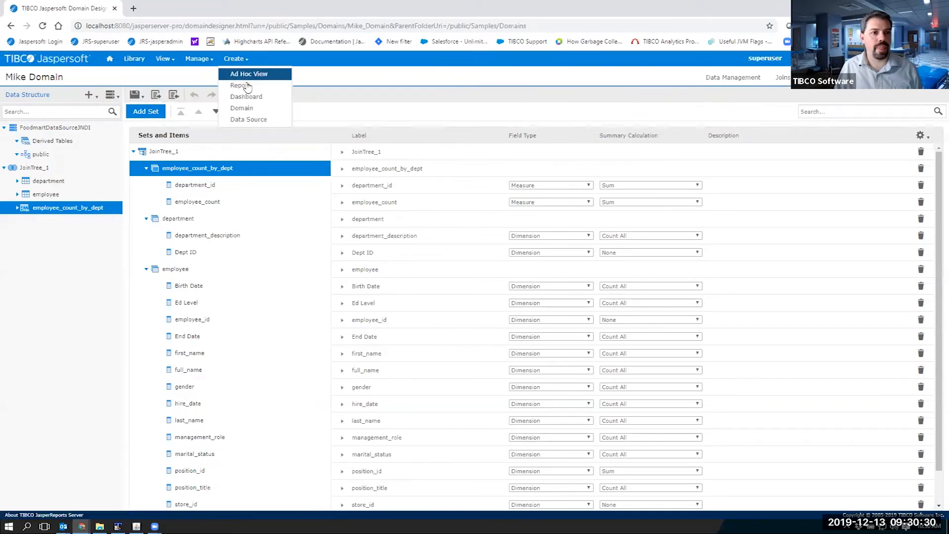
{"action": "left_click", "coordinate": [248, 78]}
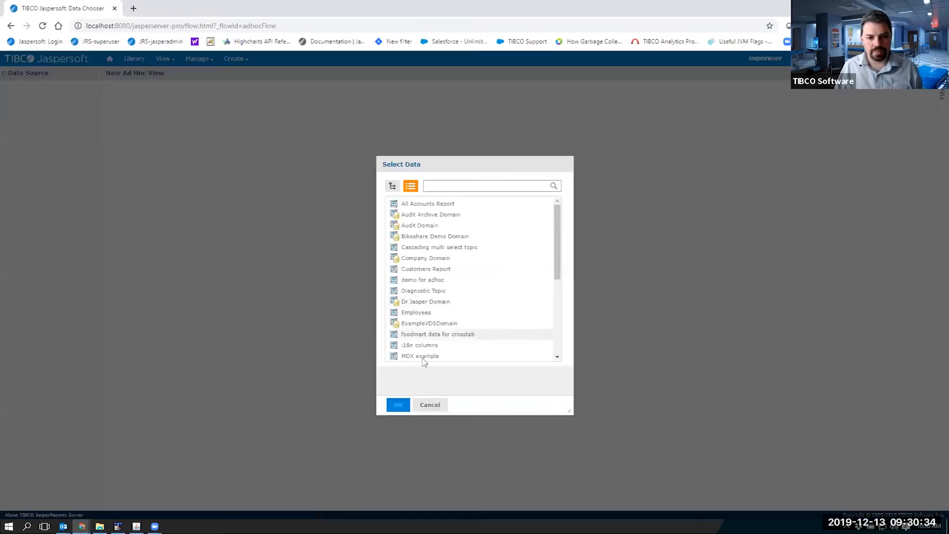
{"action": "scroll", "coordinate": [424, 327], "scroll_direction": "down", "scroll_amount": 1}
{"action": "left_click", "coordinate": [423, 318]}
{"action": "left_click", "coordinate": [413, 406]}
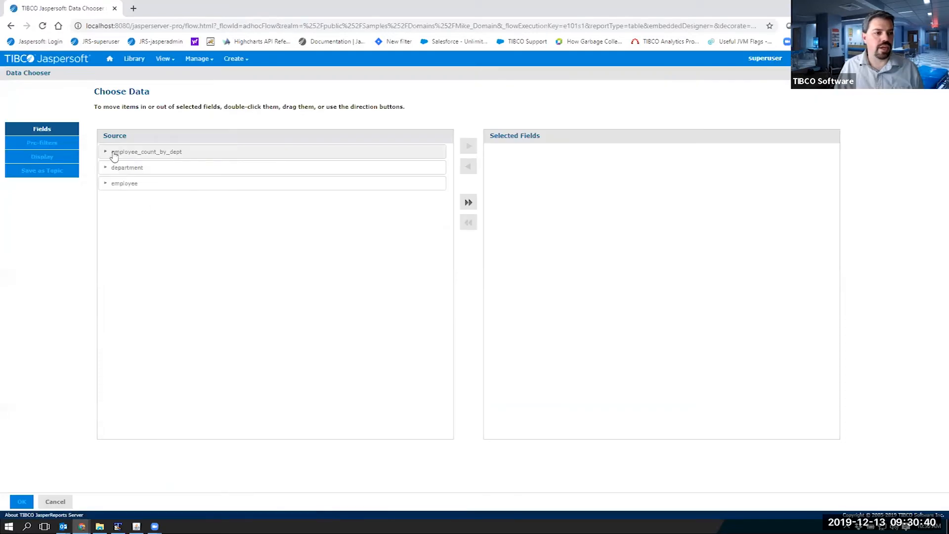
{"action": "double_click", "coordinate": [123, 152]}
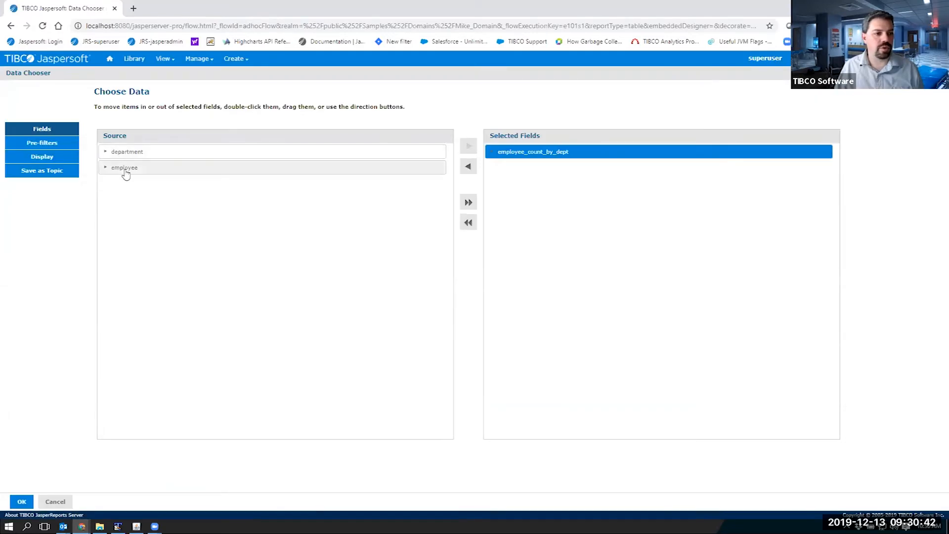
{"action": "double_click", "coordinate": [125, 169]}
{"action": "left_click", "coordinate": [22, 501]}
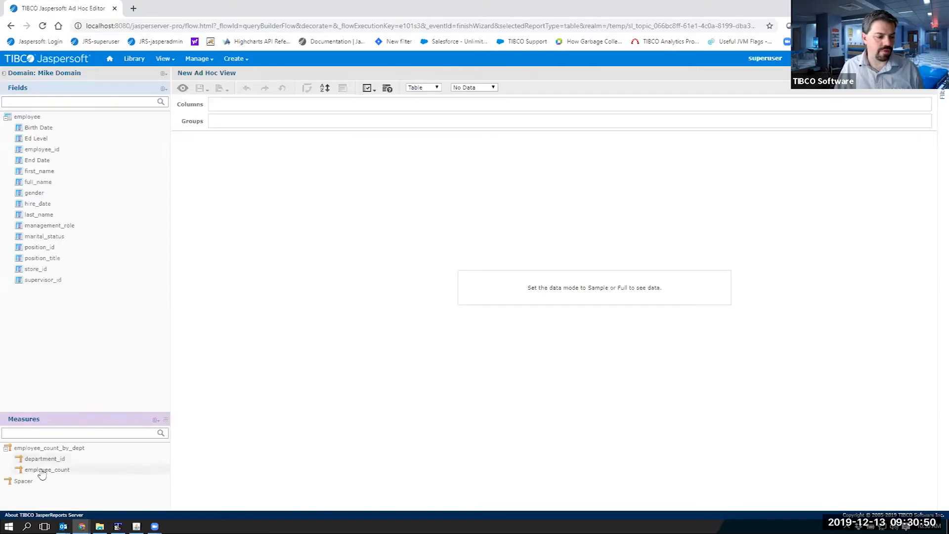
Try to group the Ad Hoc table by the department_id measure
{"action": "left_click_drag", "start_coordinate": [43, 463], "coordinate": [231, 125]}
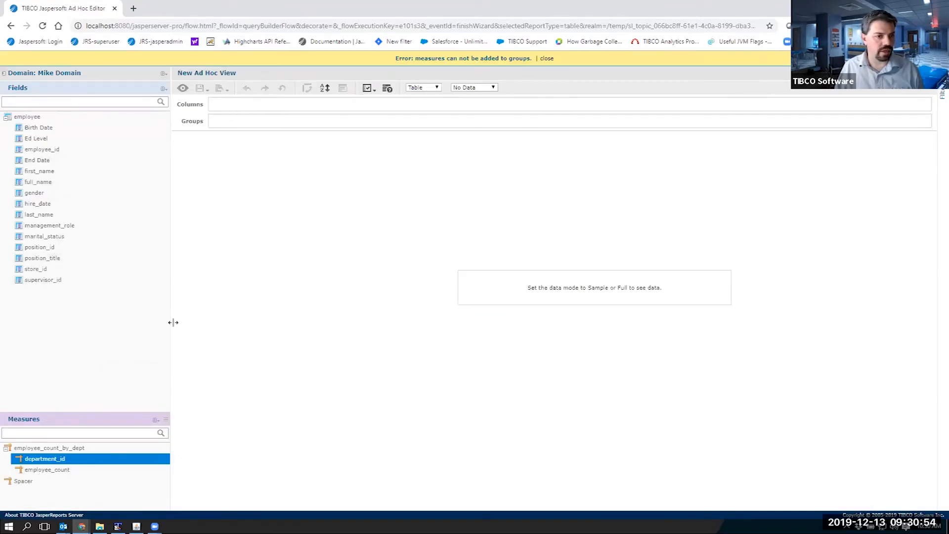
{"action": "left_click", "coordinate": [546, 59]}
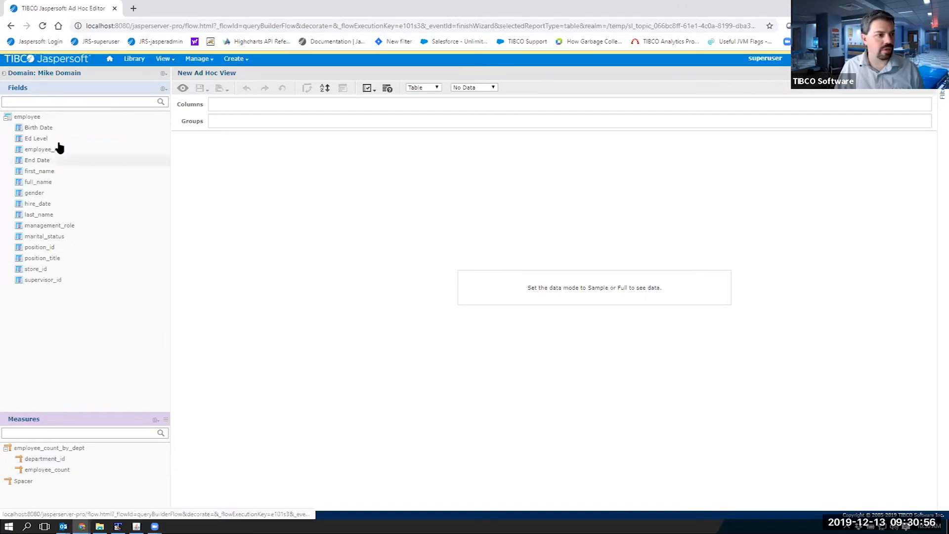
Convert the department_id measure to a field and group the Ad Hoc table by it
{"action": "right_click", "coordinate": [50, 459]}
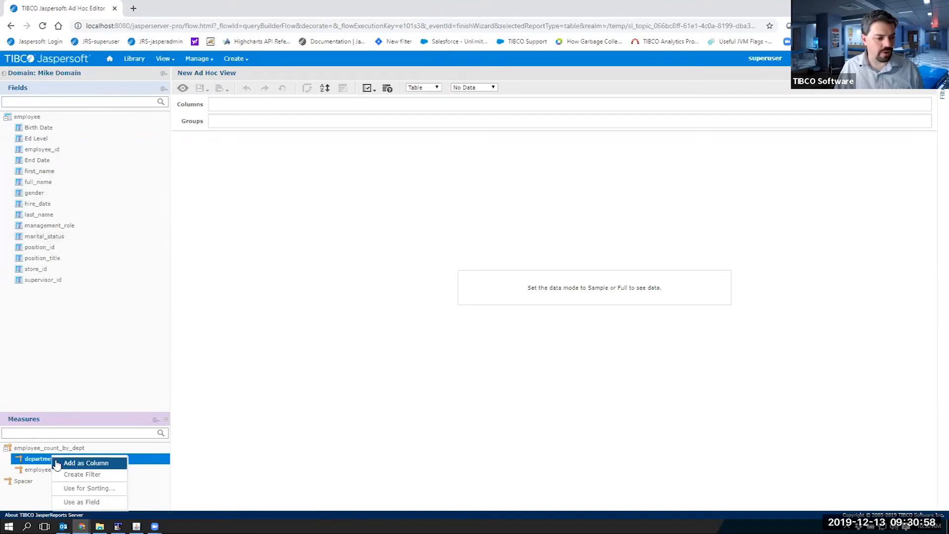
{"action": "left_click", "coordinate": [84, 502]}
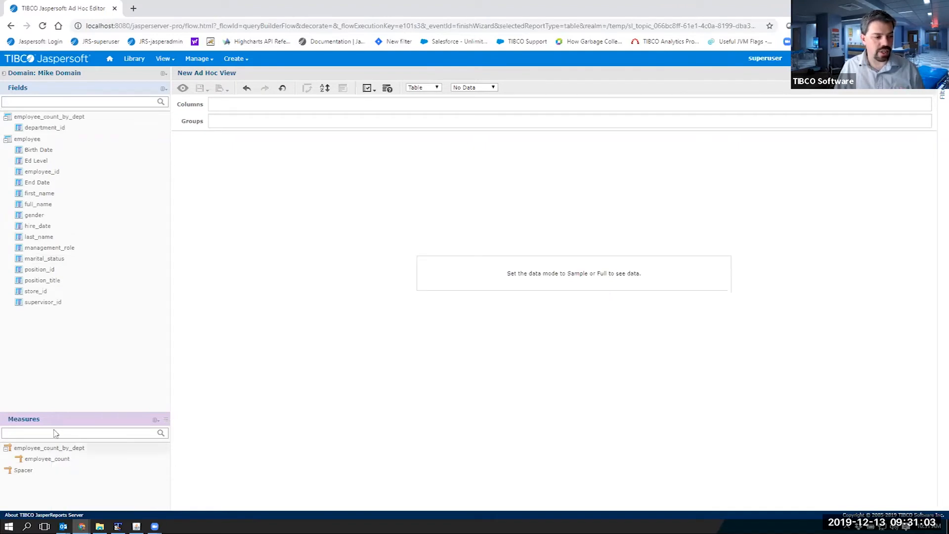
{"action": "double_click", "coordinate": [47, 129]}
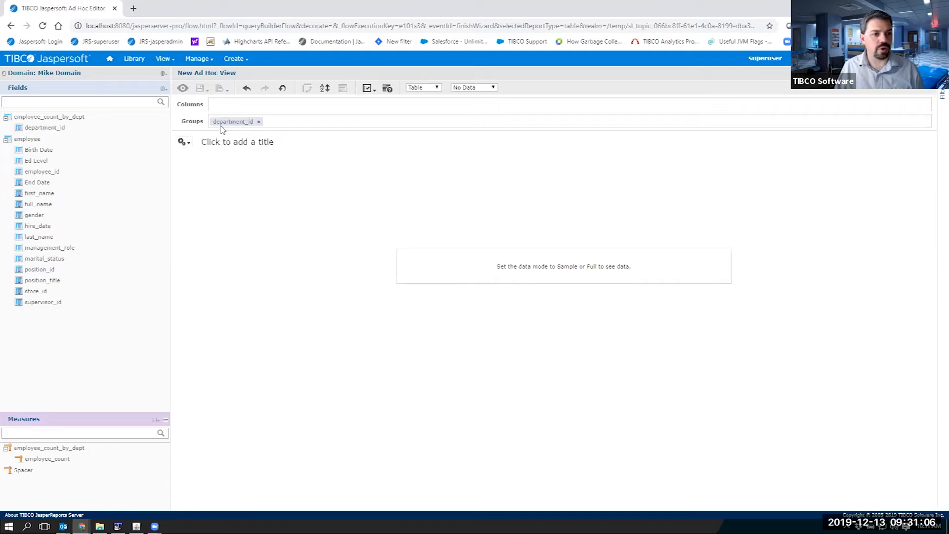
Add employee_count as a table column and set the data mode to Full Data
{"action": "left_click_drag", "start_coordinate": [59, 460], "coordinate": [218, 107]}
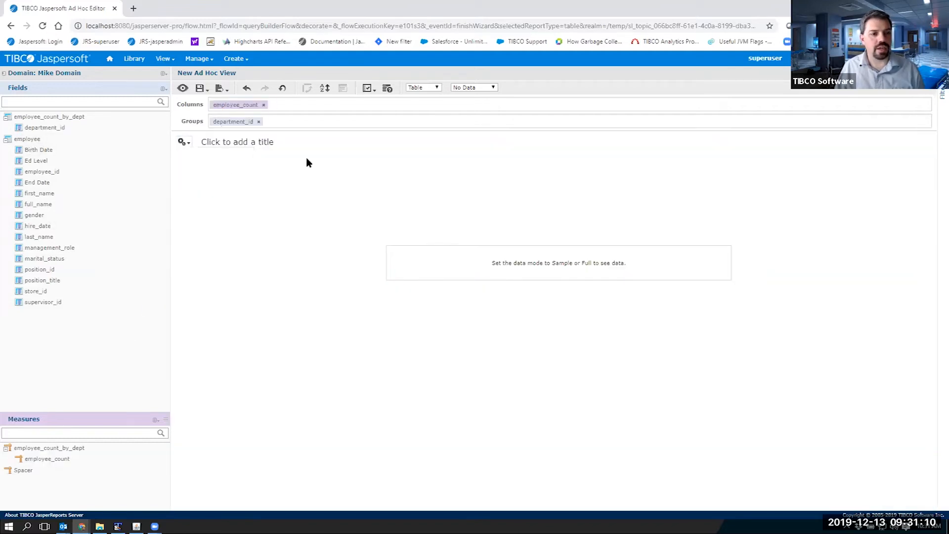
{"action": "left_click", "coordinate": [473, 87]}
{"action": "left_click", "coordinate": [472, 105]}
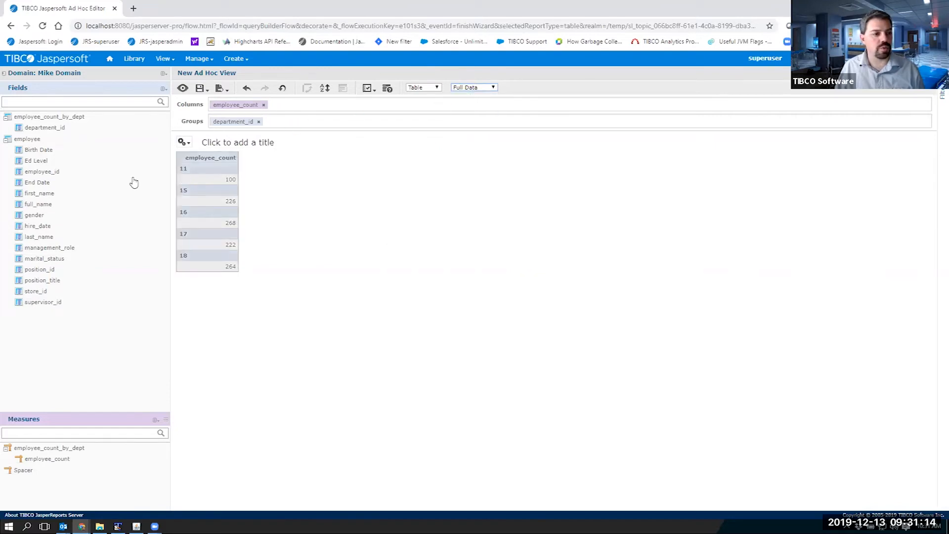
Add the employee set's full_name field as a column after employee_count
{"action": "left_click", "coordinate": [41, 198]}
{"action": "left_click_drag", "start_coordinate": [45, 206], "coordinate": [281, 111]}
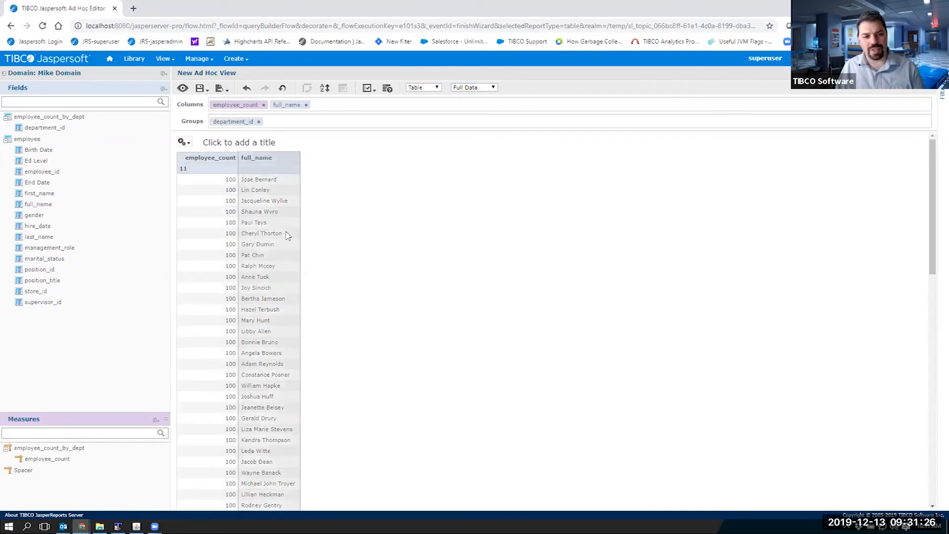
{"action": "scroll", "coordinate": [282, 361], "scroll_direction": "down", "scroll_amount": 10}
{"action": "scroll", "coordinate": [283, 357], "scroll_direction": "up", "scroll_amount": 10}
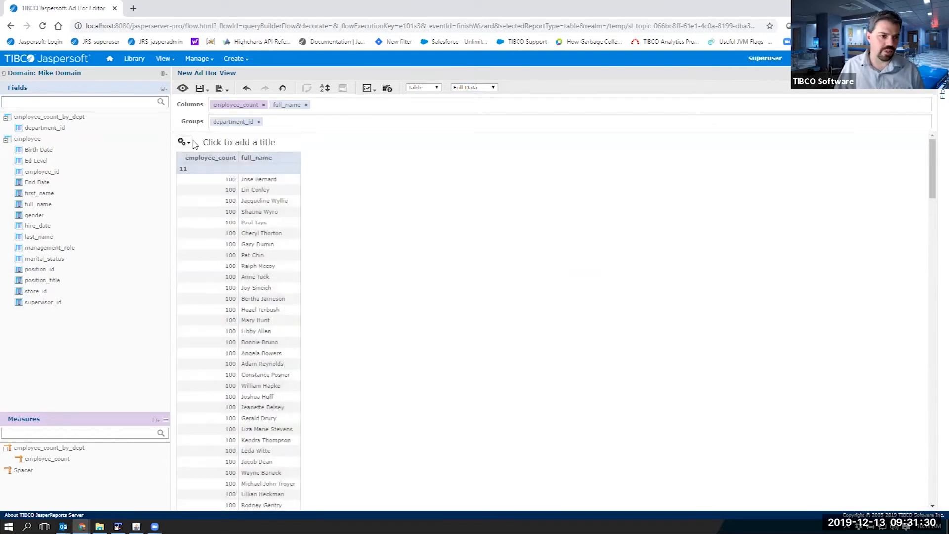
Show totals together with the table's detail rows and remove the employee_count column
{"action": "left_click", "coordinate": [184, 143]}
{"action": "left_click", "coordinate": [205, 178]}
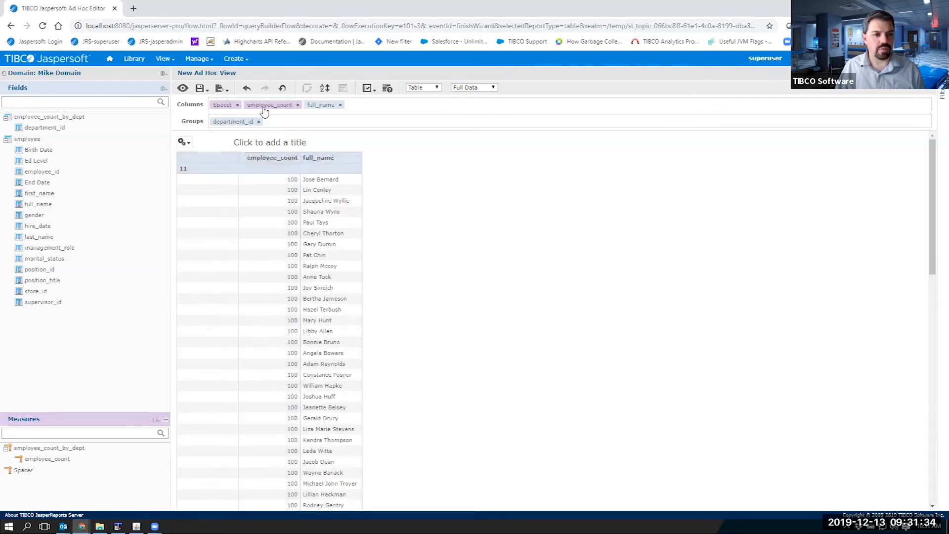
{"action": "left_click", "coordinate": [298, 105]}
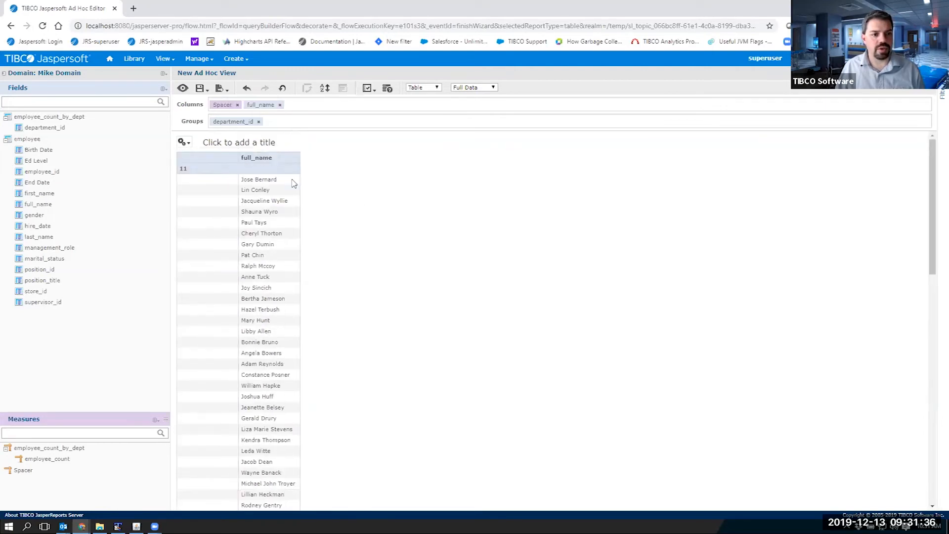
Examine the employee rows and the totals row at the end of the department 11 group
{"action": "scroll", "coordinate": [269, 253], "scroll_direction": "down", "scroll_amount": 7}
{"action": "scroll", "coordinate": [268, 254], "scroll_direction": "down", "scroll_amount": 5}
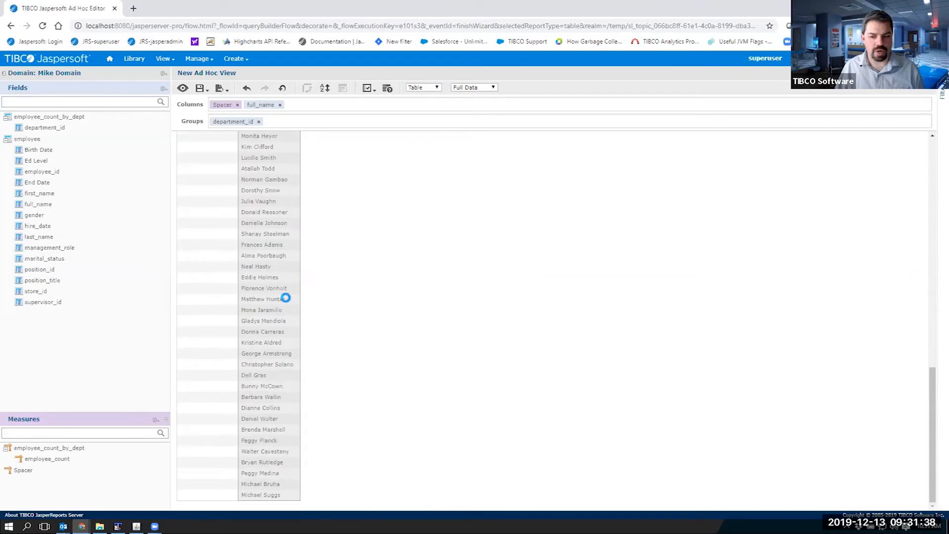
{"action": "scroll", "coordinate": [286, 306], "scroll_direction": "down", "scroll_amount": 5}
{"action": "scroll", "coordinate": [277, 287], "scroll_direction": "down", "scroll_amount": 3}
{"action": "scroll", "coordinate": [257, 242], "scroll_direction": "up", "scroll_amount": 1}
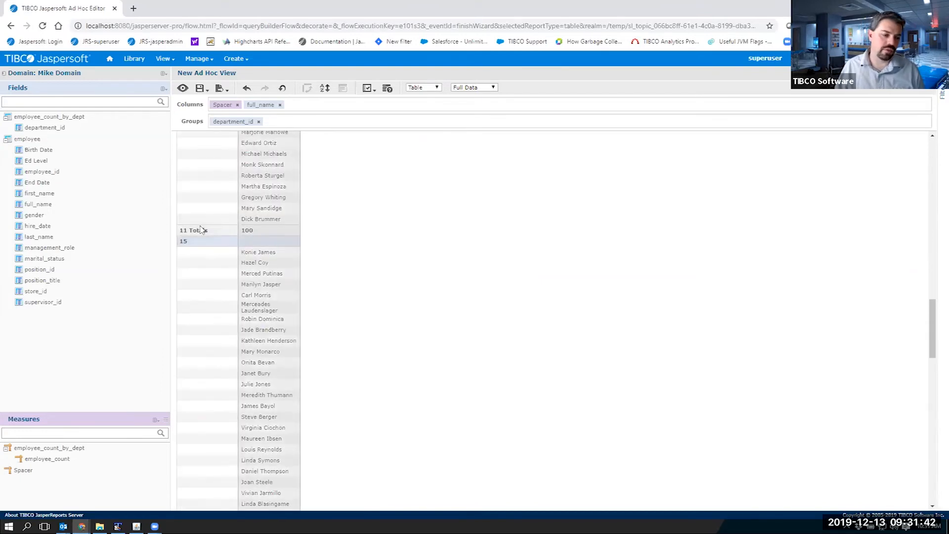
{"action": "scroll", "coordinate": [216, 237], "scroll_direction": "up", "scroll_amount": 2}
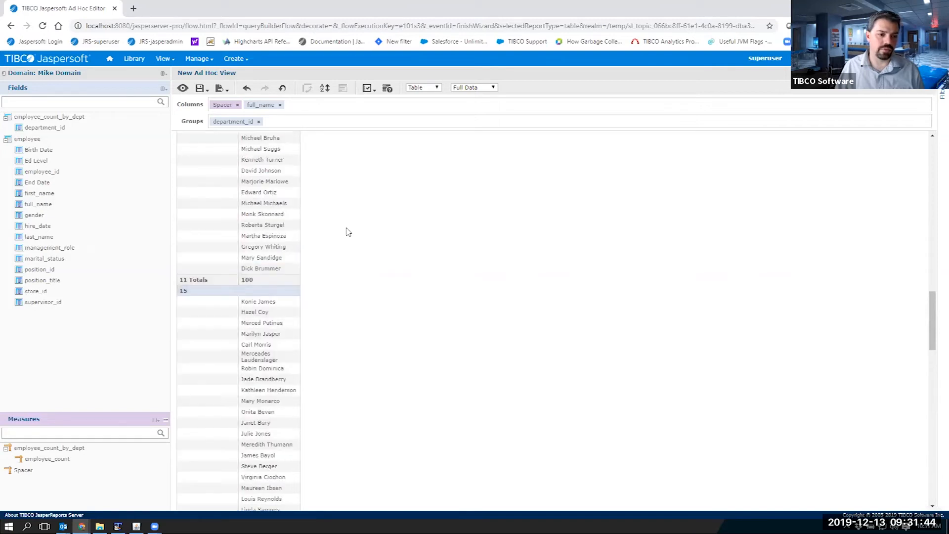
{"action": "scroll", "coordinate": [283, 234], "scroll_direction": "up", "scroll_amount": 20}
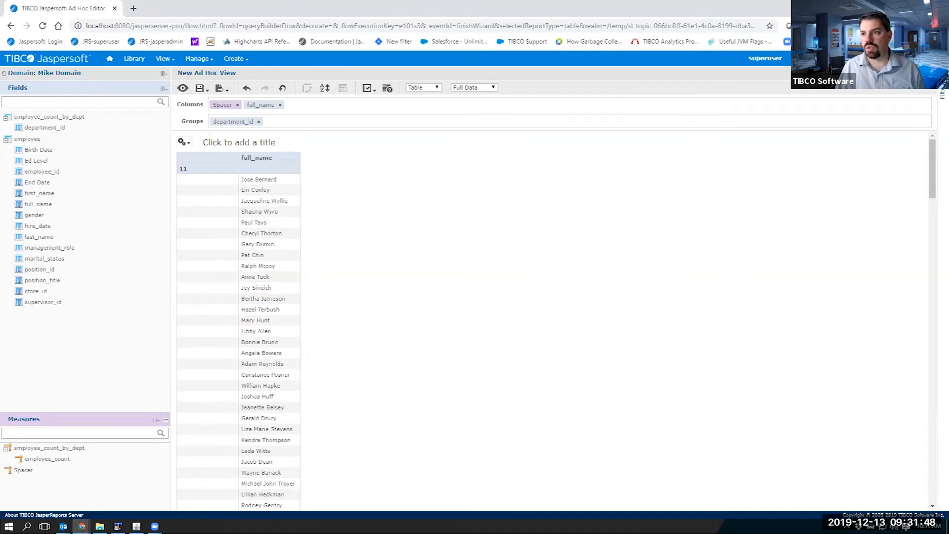
{"action": "mouse_move", "coordinate": [174, 59]}
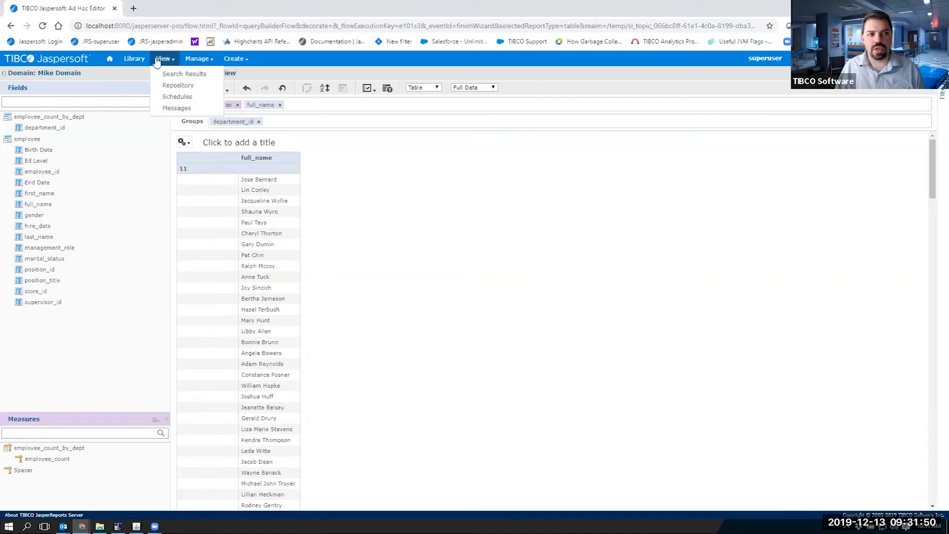
{"action": "mouse_move", "coordinate": [228, 62]}
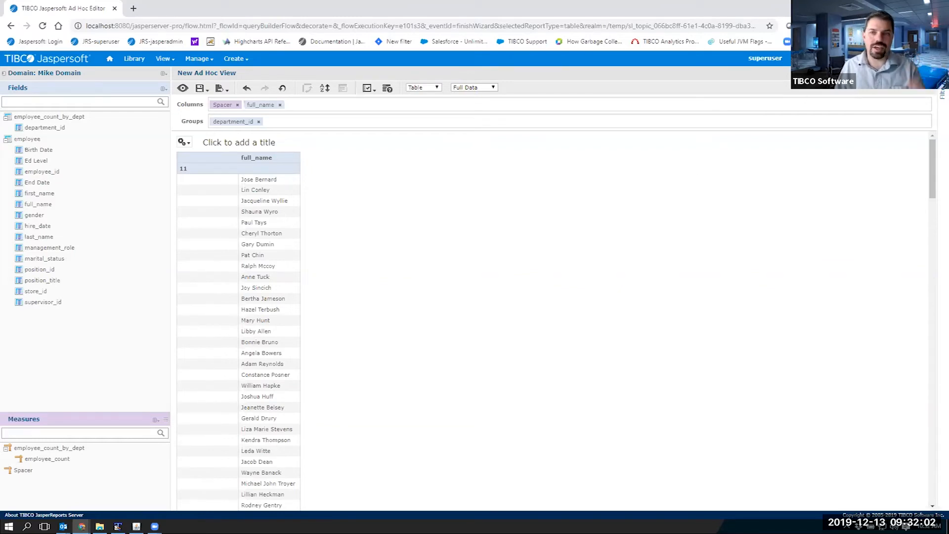
{"action": "key", "text": "alt+Tab"}
{"action": "key", "text": "alt+Tab"}
{"action": "key", "text": "alt+Tab"}
{"action": "key", "text": "Right"}
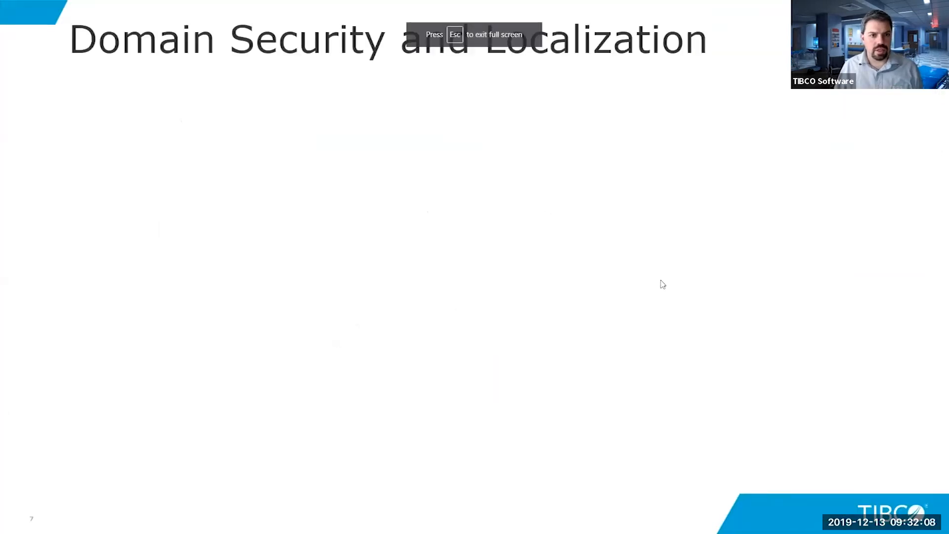
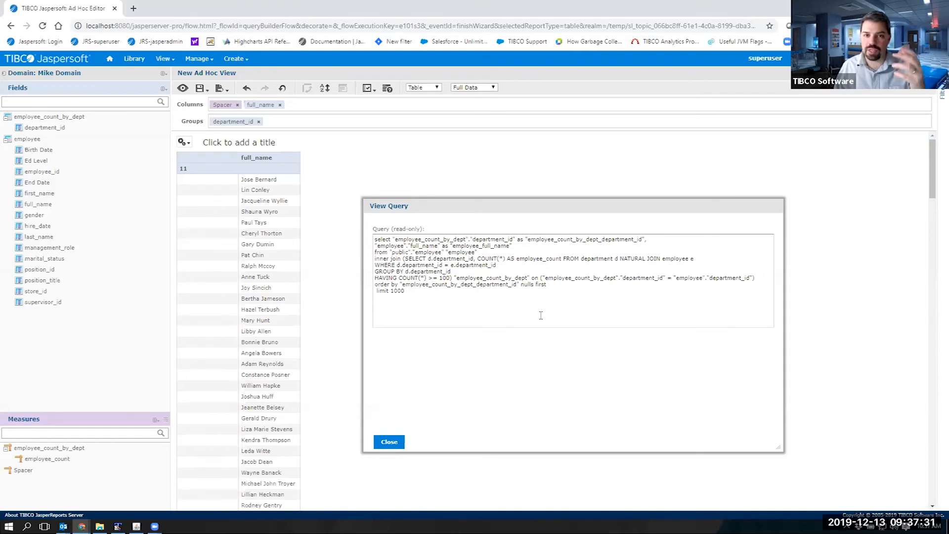
Examine the view's generated SQL query, including its outer select and the derived-table subquery in the inner join, and close it
{"action": "left_click_drag", "start_coordinate": [429, 296], "coordinate": [340, 231]}
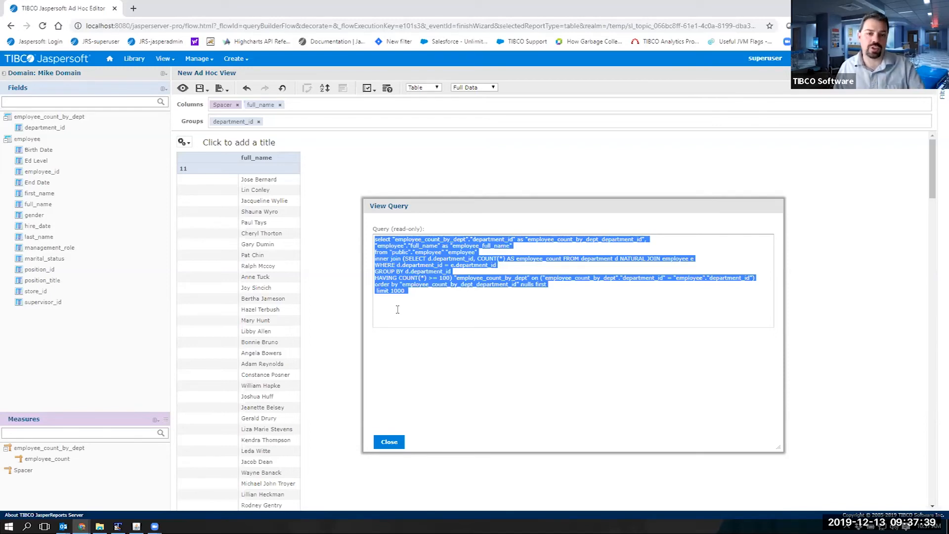
{"action": "left_click_drag", "start_coordinate": [375, 239], "coordinate": [481, 252]}
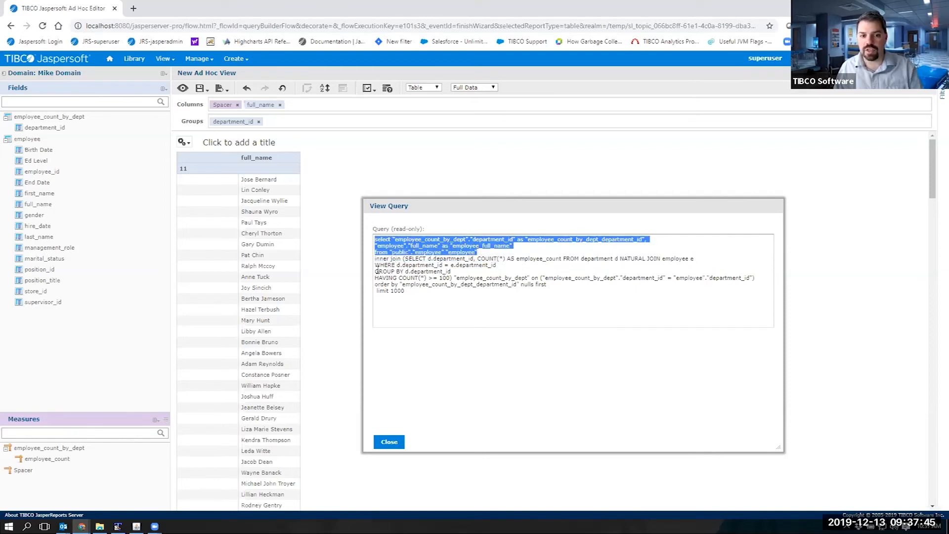
{"action": "left_click_drag", "start_coordinate": [404, 259], "coordinate": [450, 278]}
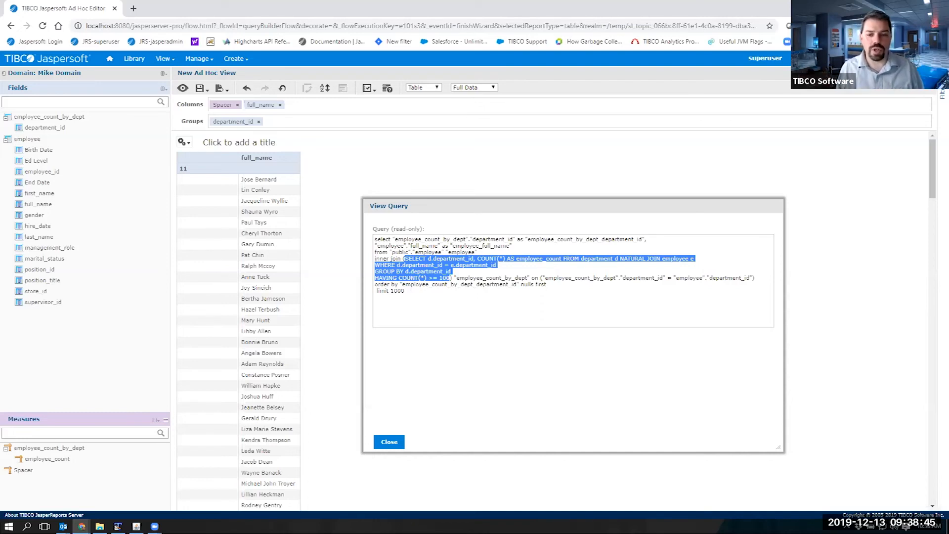
{"action": "left_click", "coordinate": [385, 444]}
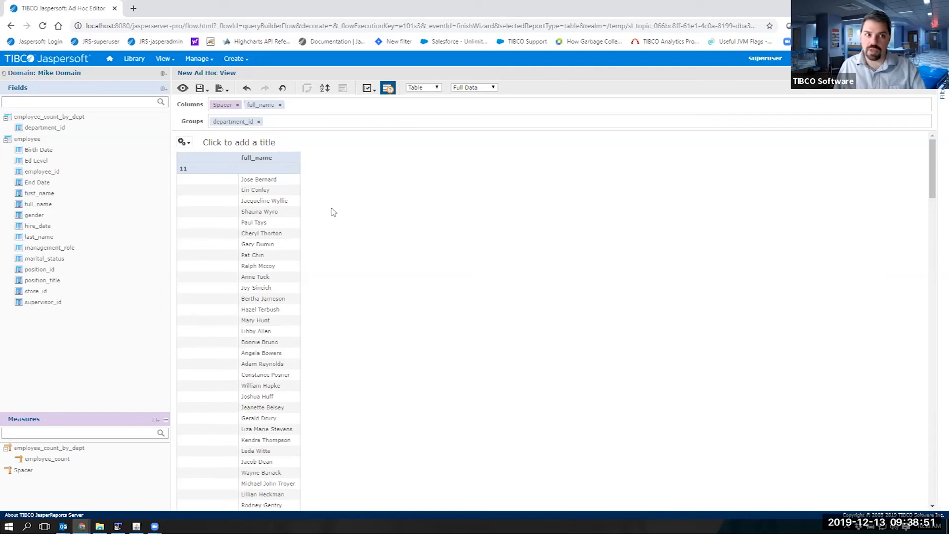
Open the Ad Hoc Cache in the server settings to review the cached queries
{"action": "mouse_move", "coordinate": [199, 58]}
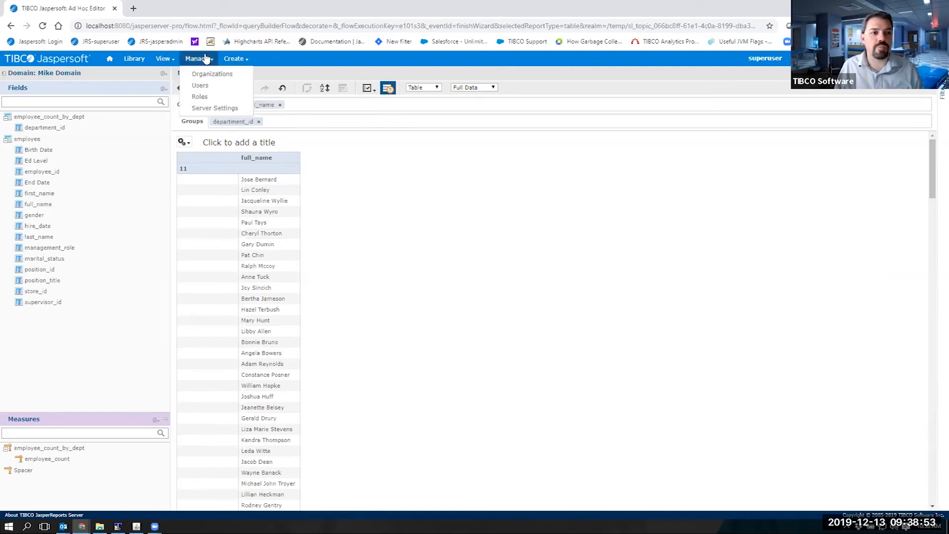
{"action": "left_click", "coordinate": [217, 108]}
{"action": "left_click", "coordinate": [531, 92]}
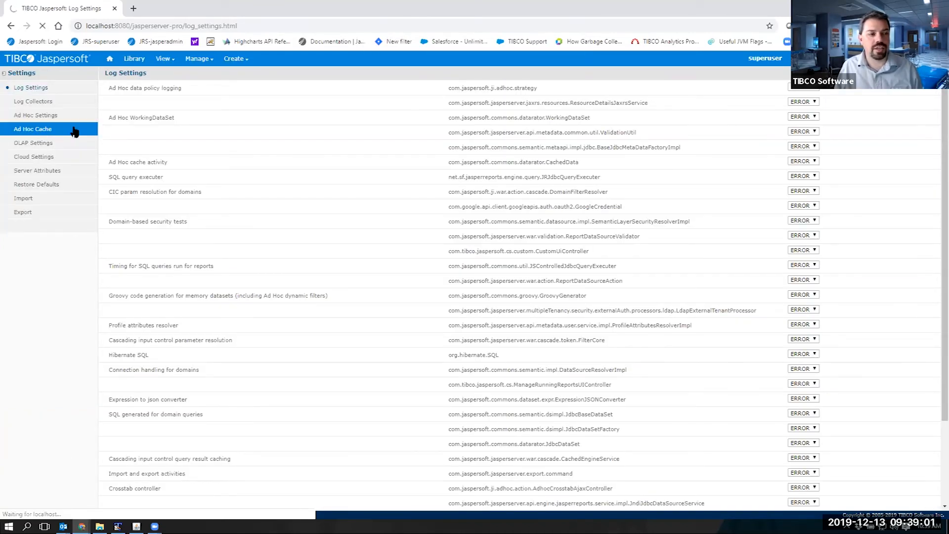
{"action": "left_click", "coordinate": [54, 133]}
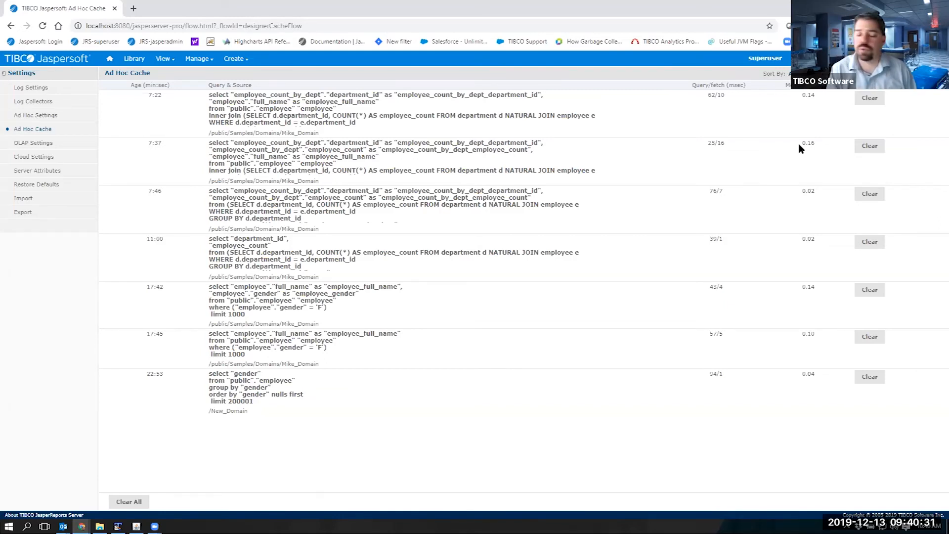
Open Mike Domain for editing from the Domains folder in the repository
{"action": "left_click", "coordinate": [197, 59]}
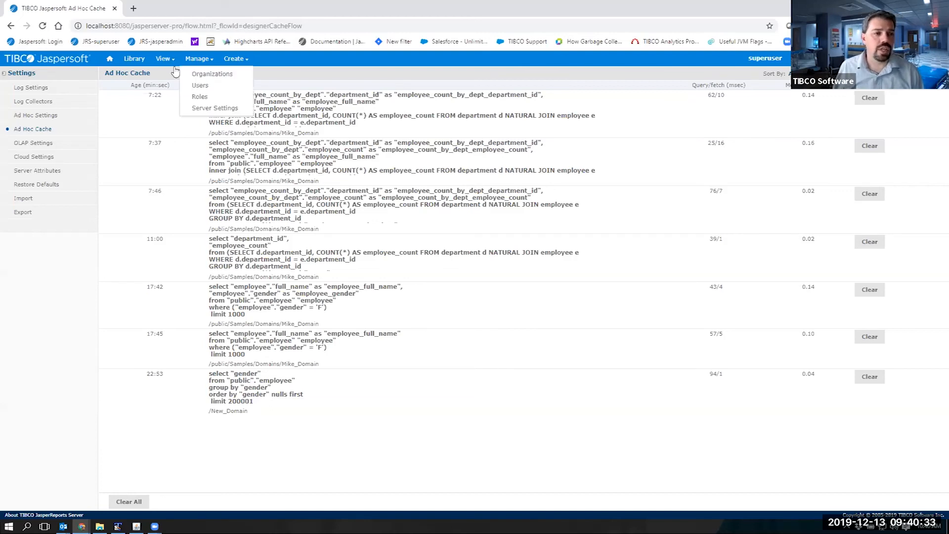
{"action": "left_click", "coordinate": [164, 59]}
{"action": "mouse_move", "coordinate": [226, 63]}
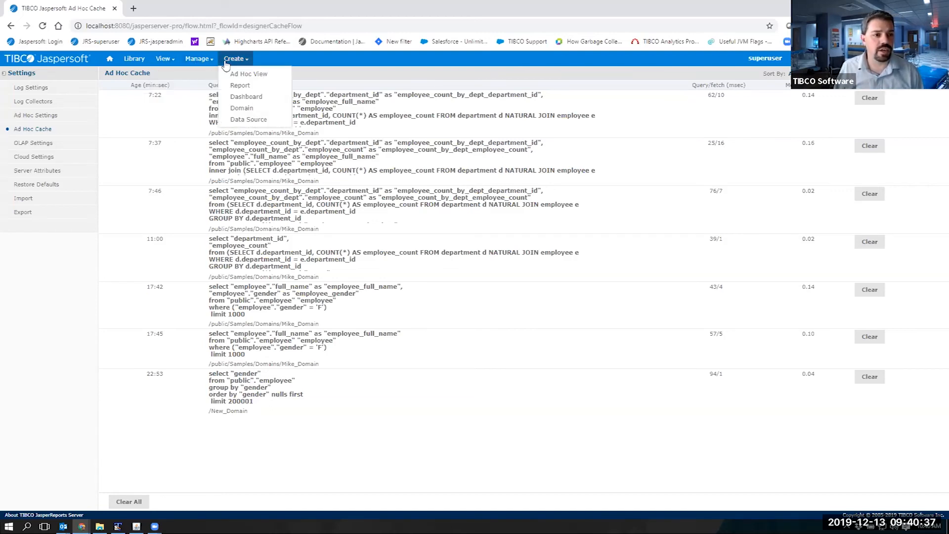
{"action": "mouse_move", "coordinate": [166, 60]}
{"action": "left_click", "coordinate": [180, 85]}
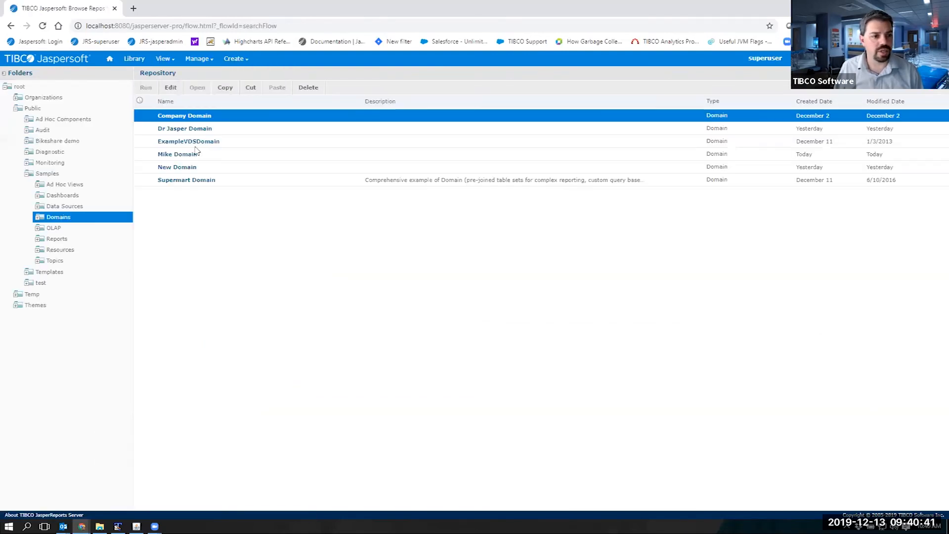
{"action": "right_click", "coordinate": [201, 161]}
{"action": "left_click", "coordinate": [213, 164]}
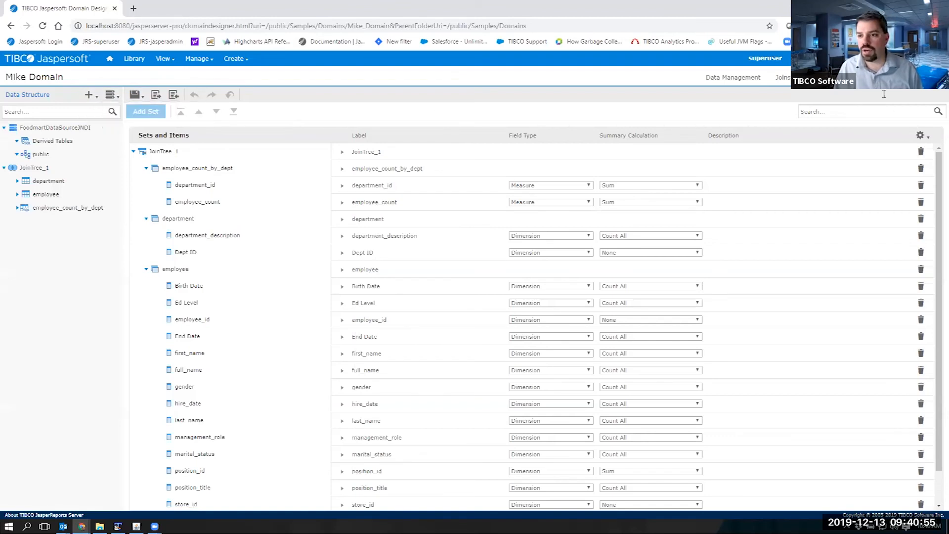
In the bundle keys properties, set the label keys of Birth Date, Ed Level and employee_id to birthdate, edlevel and employeeID
{"action": "left_click", "coordinate": [926, 139]}
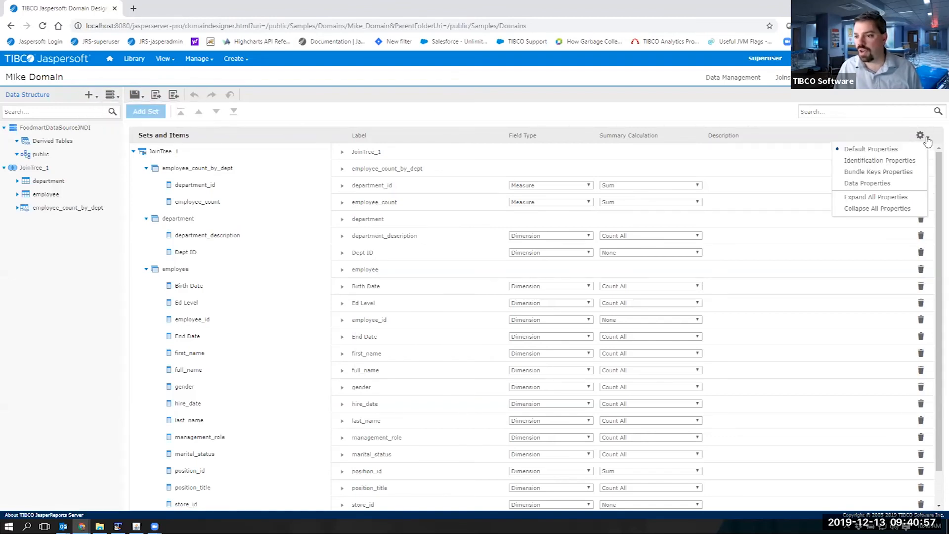
{"action": "left_click", "coordinate": [876, 176]}
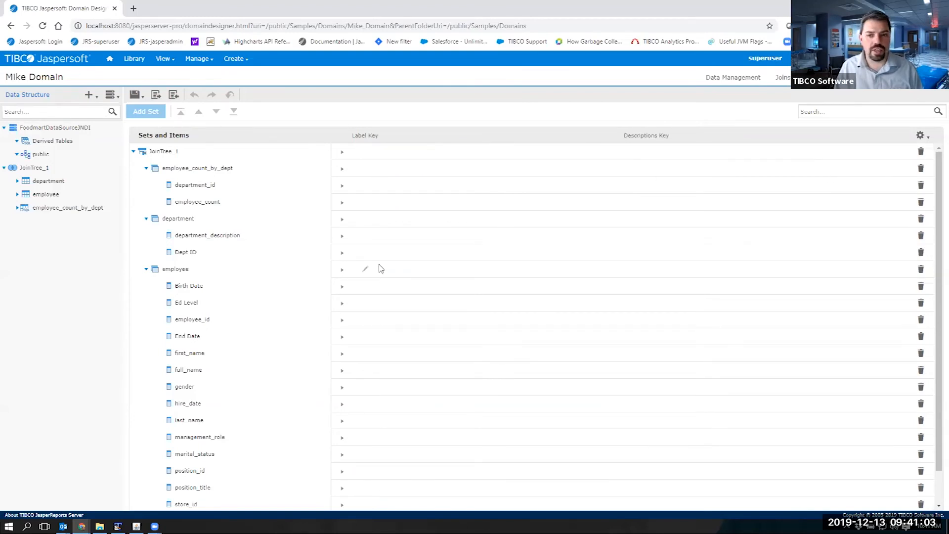
{"action": "left_click", "coordinate": [368, 287]}
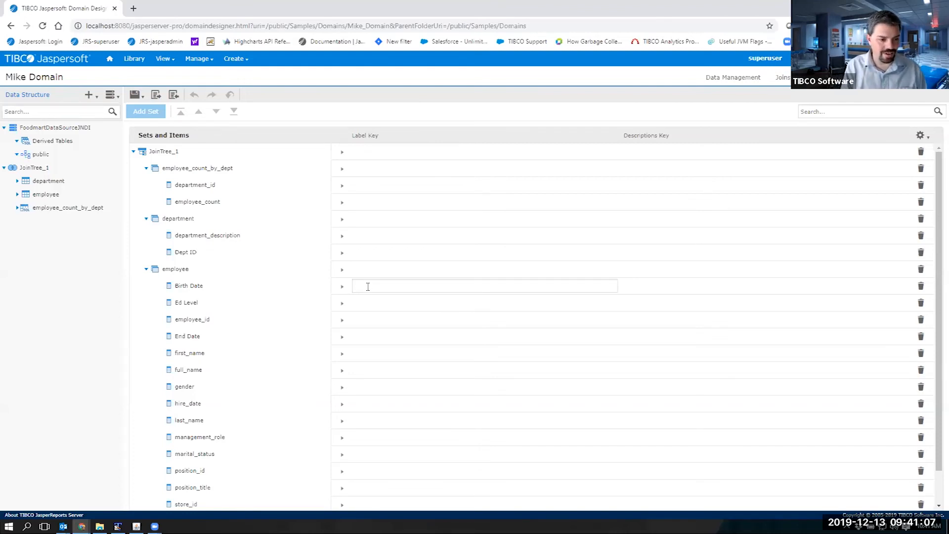
{"action": "type", "text": "birthDate"}
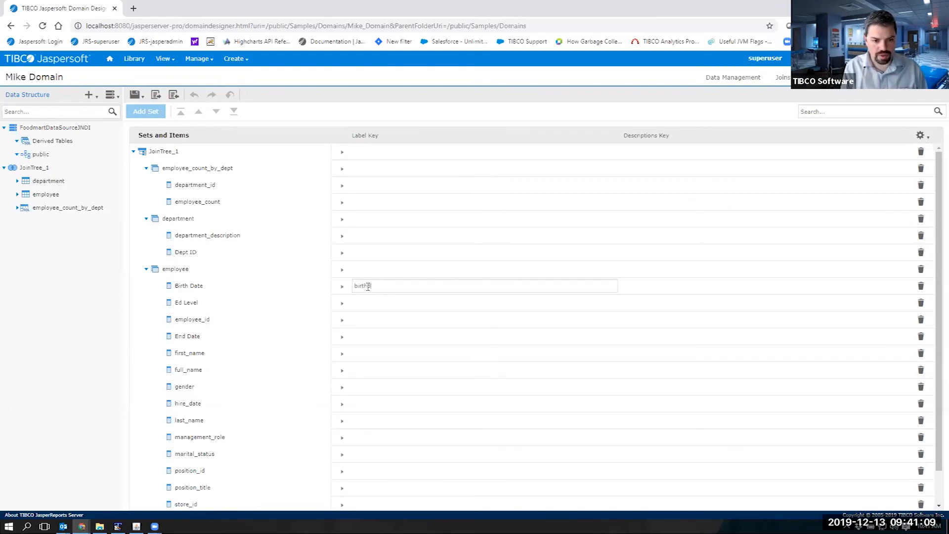
{"action": "left_click", "coordinate": [384, 300]}
{"action": "type", "text": "edlevel"}
{"action": "left_click", "coordinate": [381, 319]}
{"action": "type", "text": "empol"}
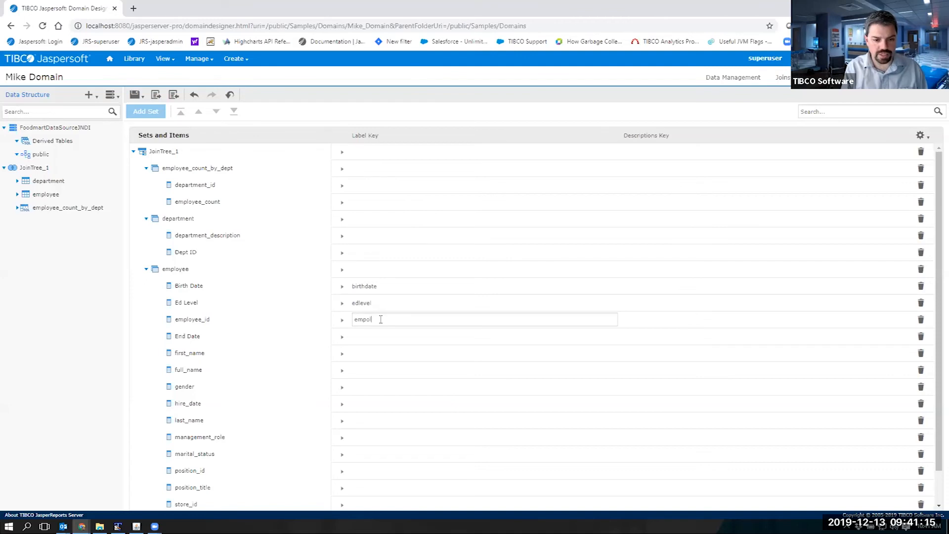
{"action": "key", "text": "BackSpace"}
{"action": "key", "text": "BackSpace"}
{"action": "type", "text": "loyeeID"}
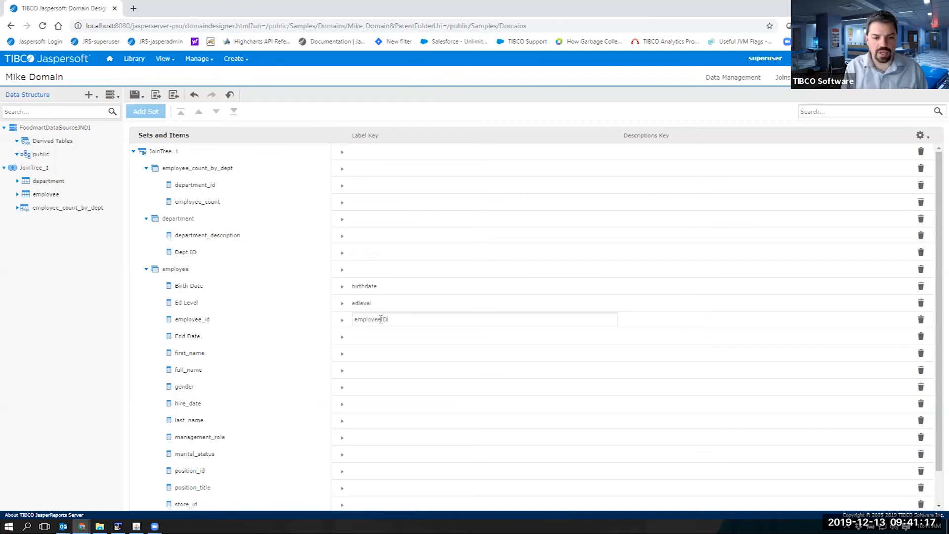
{"action": "left_click", "coordinate": [502, 340]}
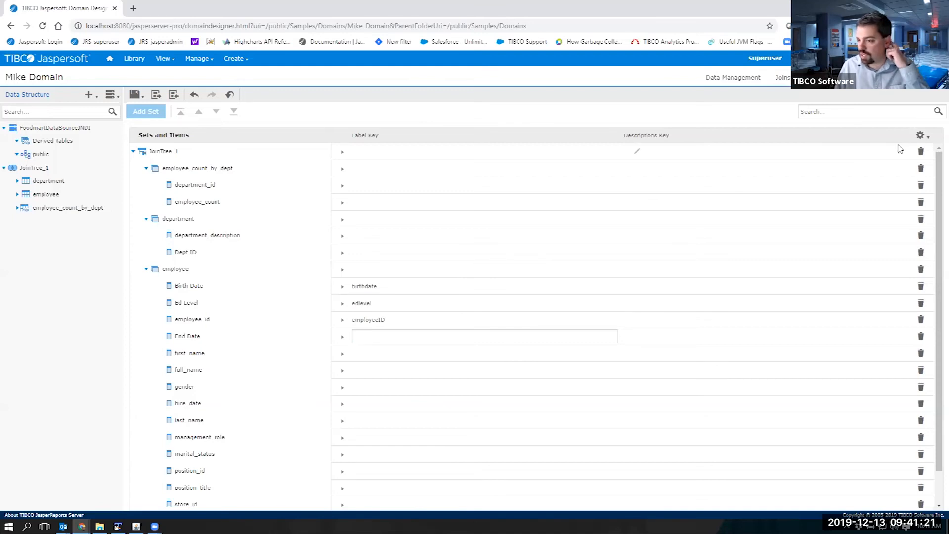
{"action": "left_click", "coordinate": [921, 135]}
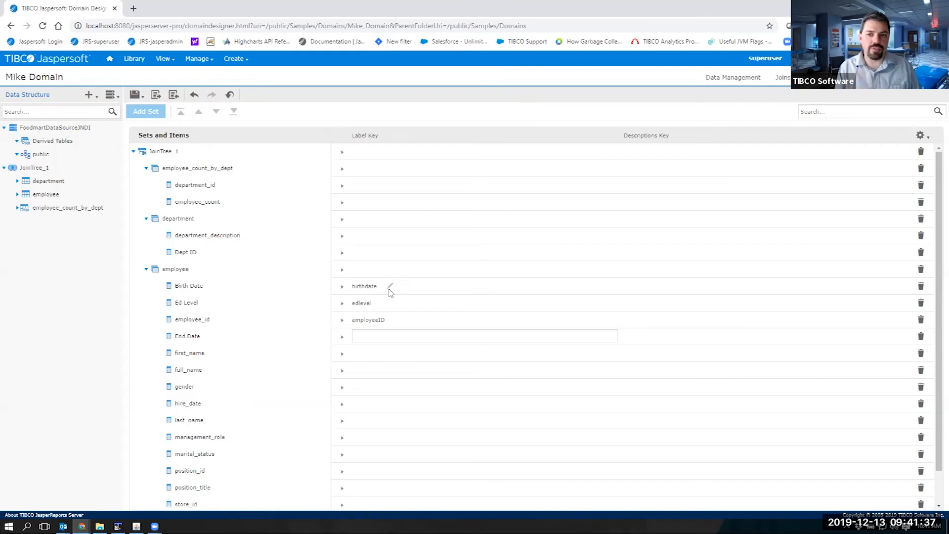
{"action": "left_click", "coordinate": [920, 136]}
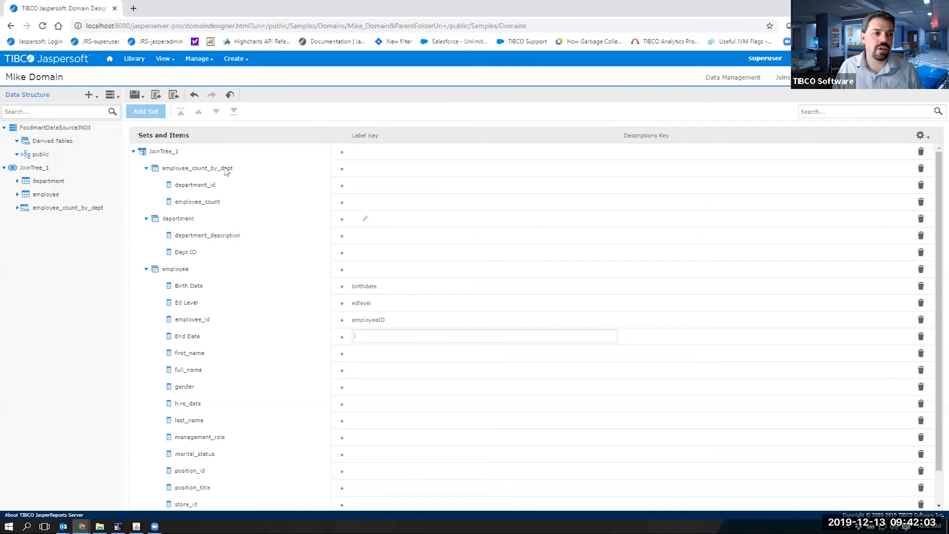
{"action": "mouse_move", "coordinate": [111, 95]}
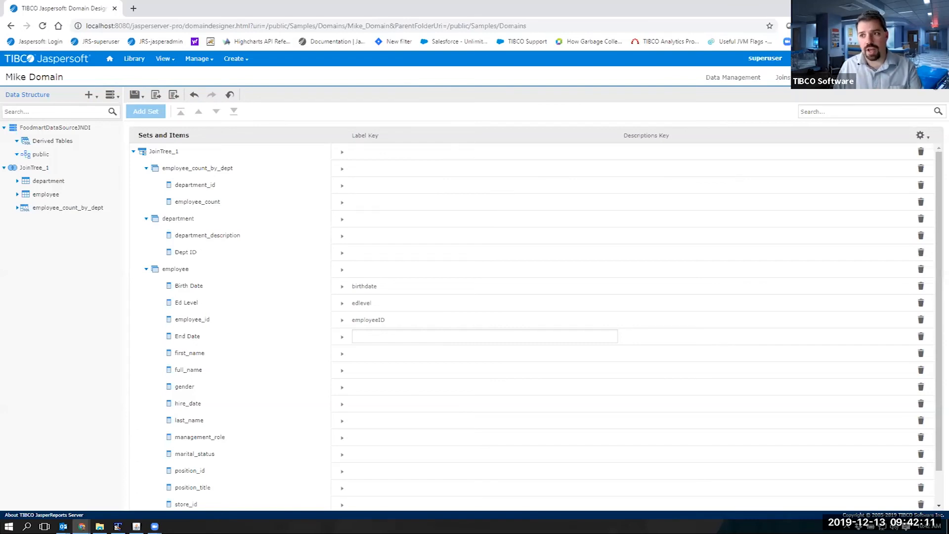
Download the locale bundle template from the domain's Security and Locale Bundles settings, generating the missing label keys
{"action": "left_click", "coordinate": [932, 80]}
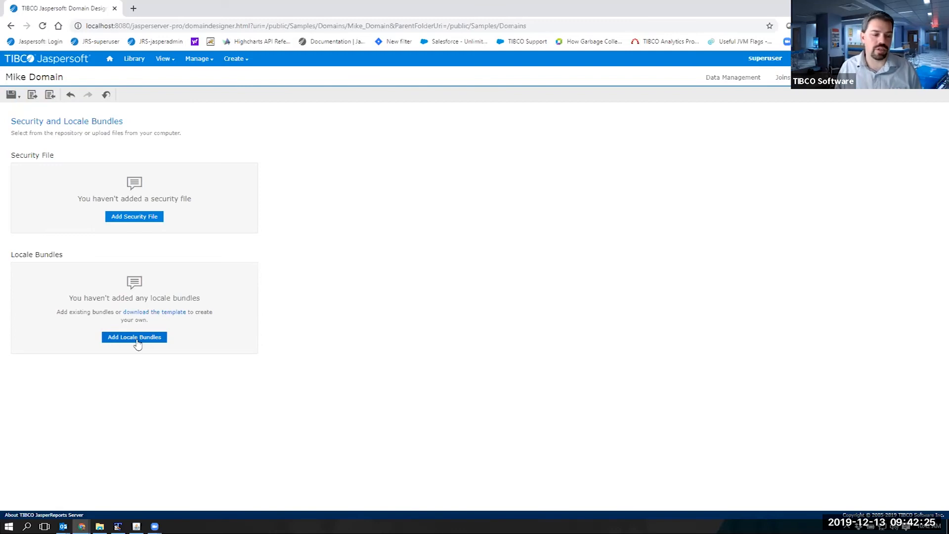
{"action": "left_click", "coordinate": [169, 312]}
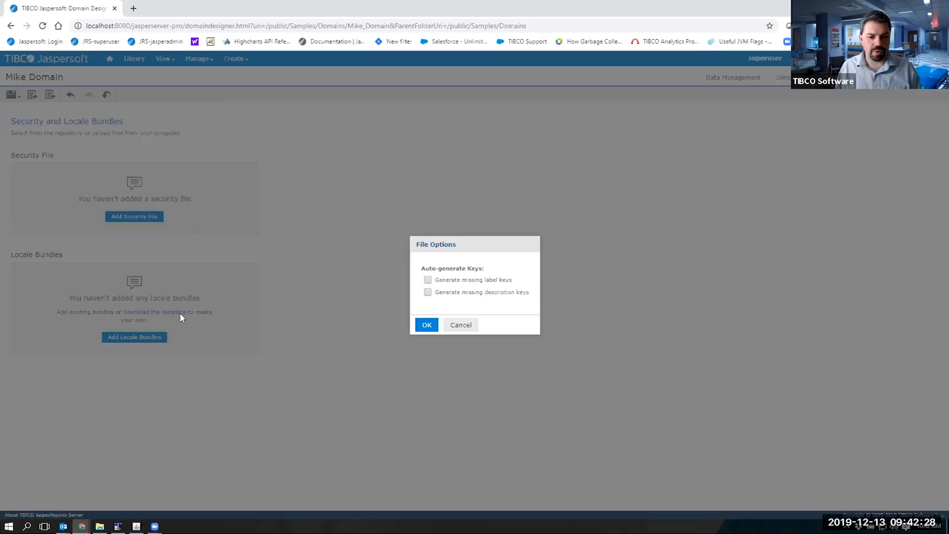
{"action": "left_click", "coordinate": [428, 281]}
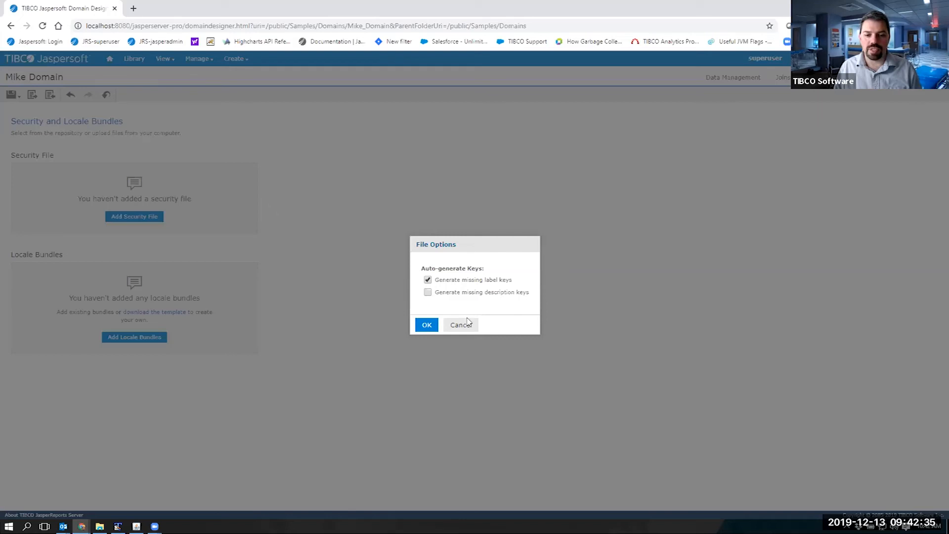
{"action": "left_click", "coordinate": [431, 324]}
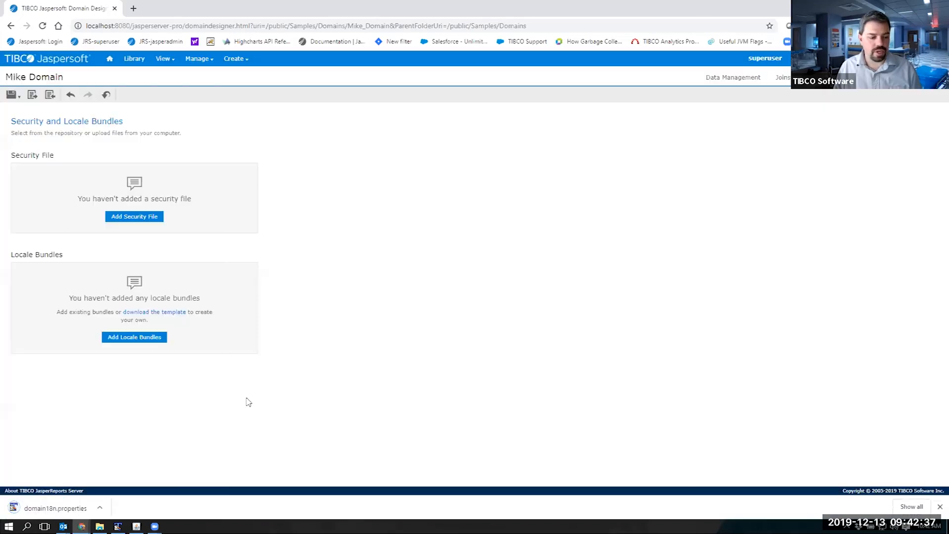
Open the downloaded domain18n.properties file in TextPad and examine its label keys and their display values
{"action": "left_click", "coordinate": [77, 512]}
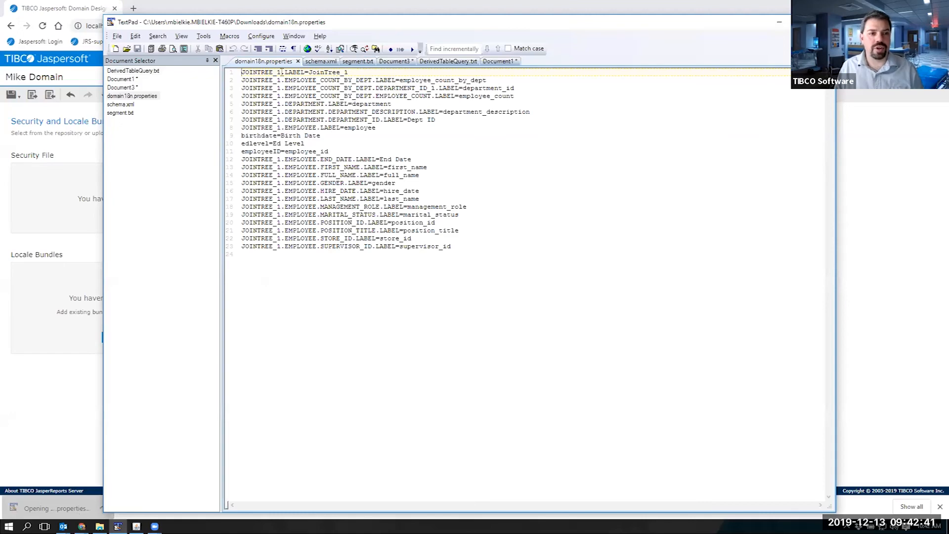
{"action": "left_click_drag", "start_coordinate": [241, 72], "coordinate": [307, 72]}
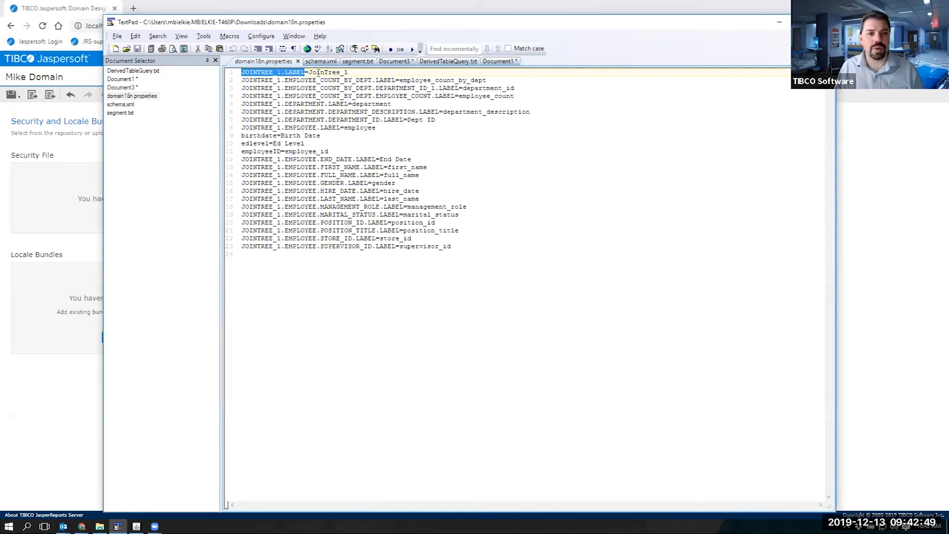
{"action": "left_click_drag", "start_coordinate": [400, 81], "coordinate": [486, 80]}
{"action": "left_click_drag", "start_coordinate": [280, 136], "coordinate": [320, 135]}
Add the note "<--translate to other language" after the Birth Date label on the birthdate line
{"action": "left_click", "coordinate": [338, 137]}
{"action": "type", "text": "<--t"}
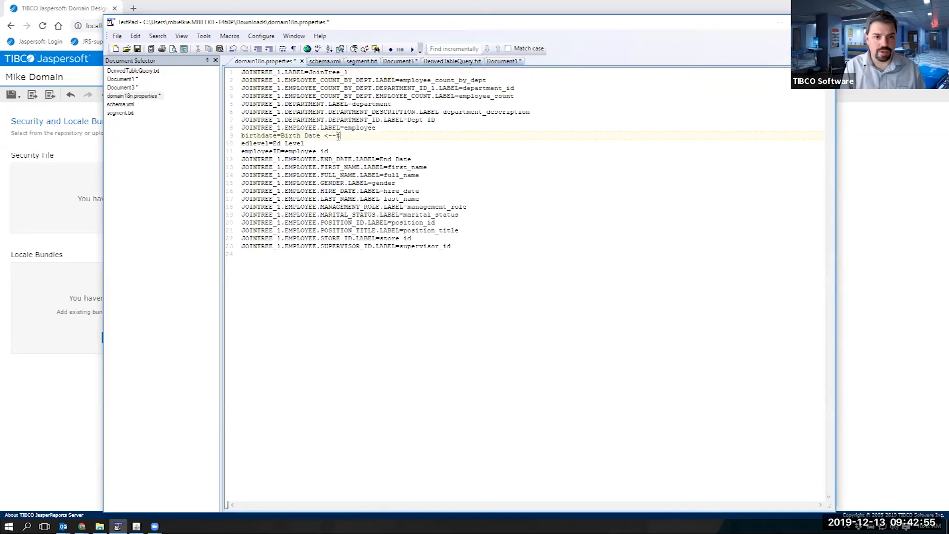
{"action": "type", "text": "ranslate to o"}
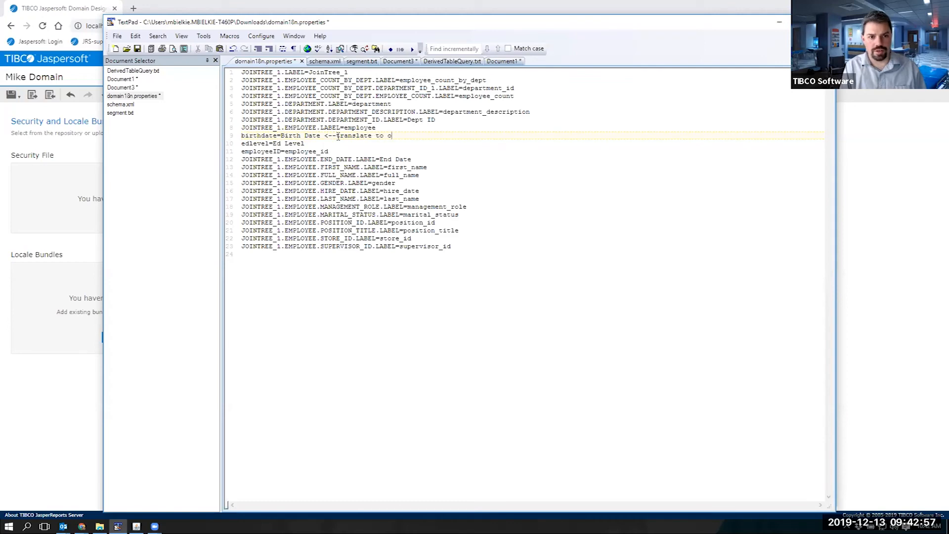
{"action": "type", "text": "ther language"}
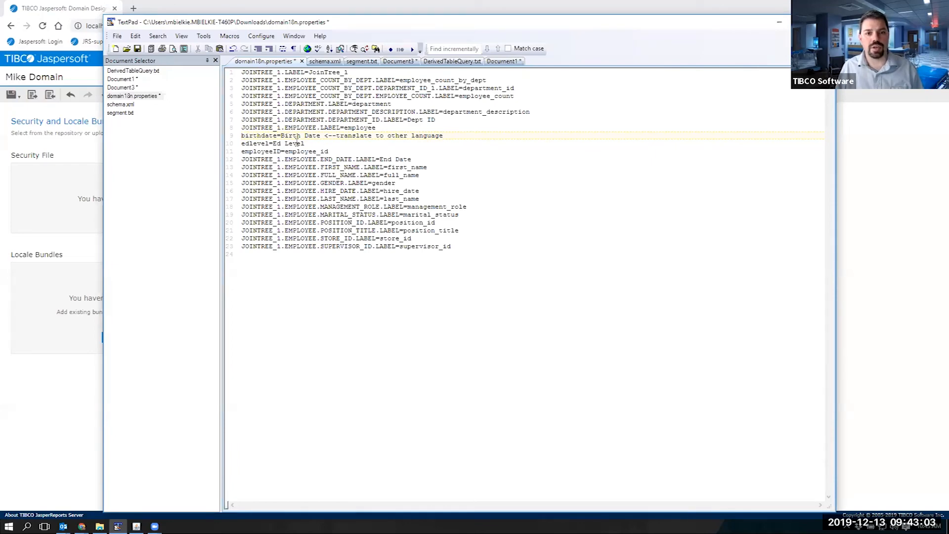
Remove the translation note from the birthdate line, leaving only birthdate=Birth Date
{"action": "left_click_drag", "start_coordinate": [281, 136], "coordinate": [322, 136]}
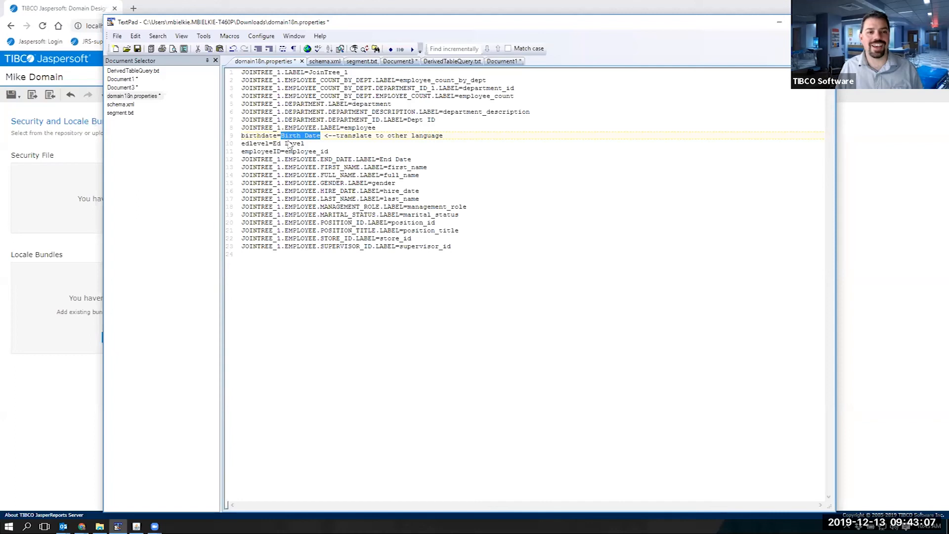
{"action": "left_click", "coordinate": [325, 135]}
{"action": "left_click_drag", "start_coordinate": [325, 135], "coordinate": [454, 135]}
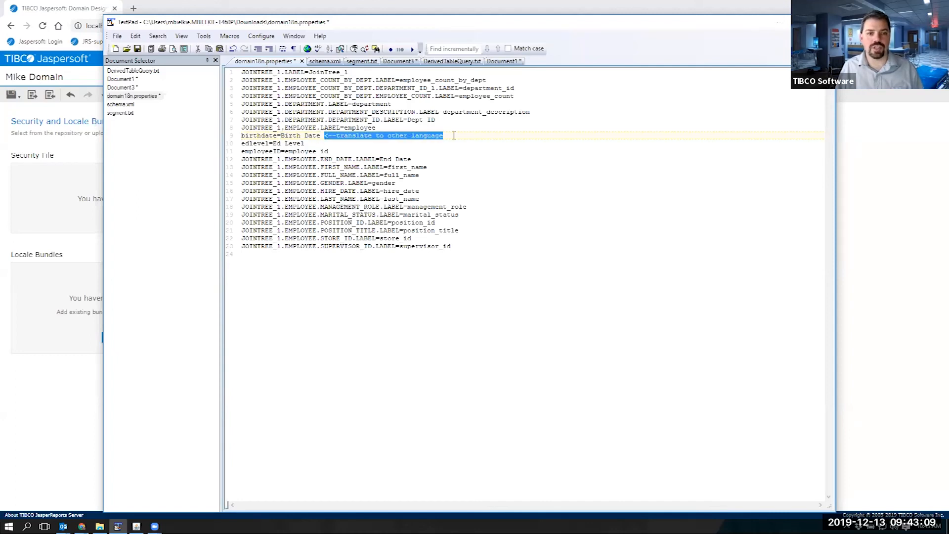
{"action": "key", "text": "BackSpace"}
{"action": "key", "text": "BackSpace"}
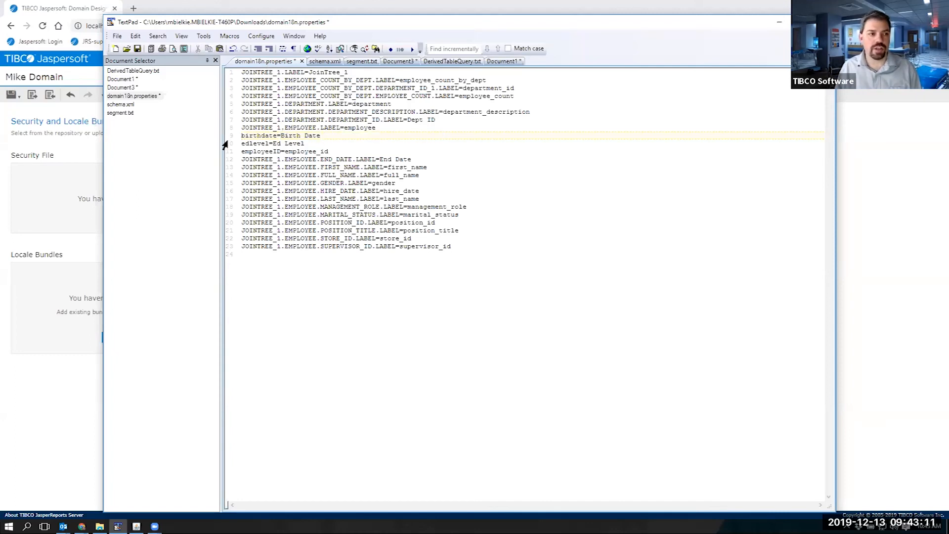
Leave the properties file and switch to the Domains 12/12 presentation in Google Slides
{"action": "left_click", "coordinate": [81, 527]}
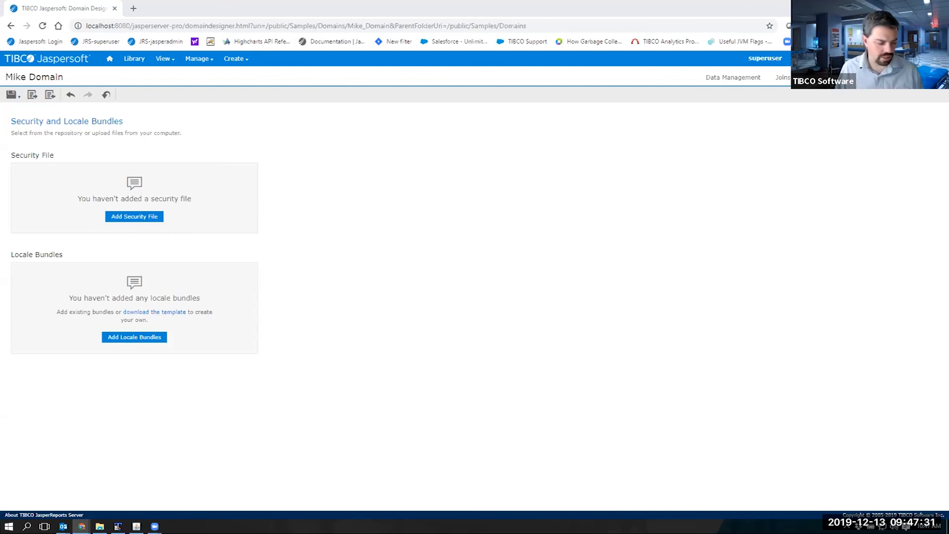
{"action": "key", "text": "alt+Tab"}
{"action": "key", "text": "alt+Tab"}
{"action": "key", "text": "alt+Tab"}
{"action": "key", "text": "alt+Tab"}
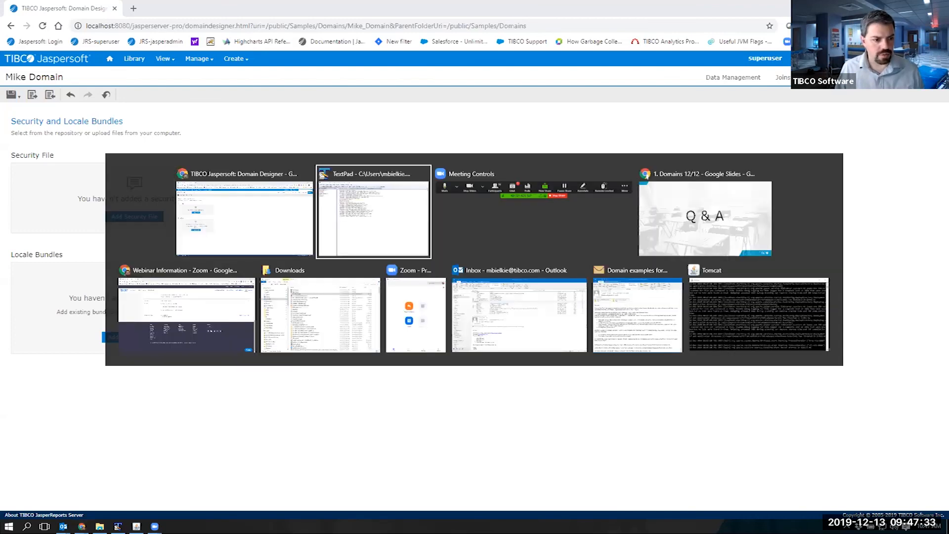
{"action": "key", "text": "Right"}
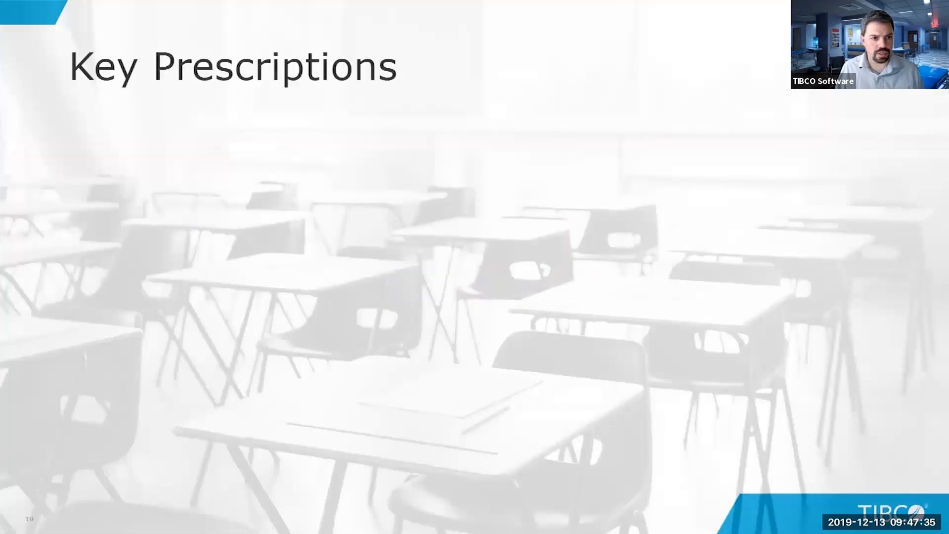
{"action": "key", "text": "Right"}
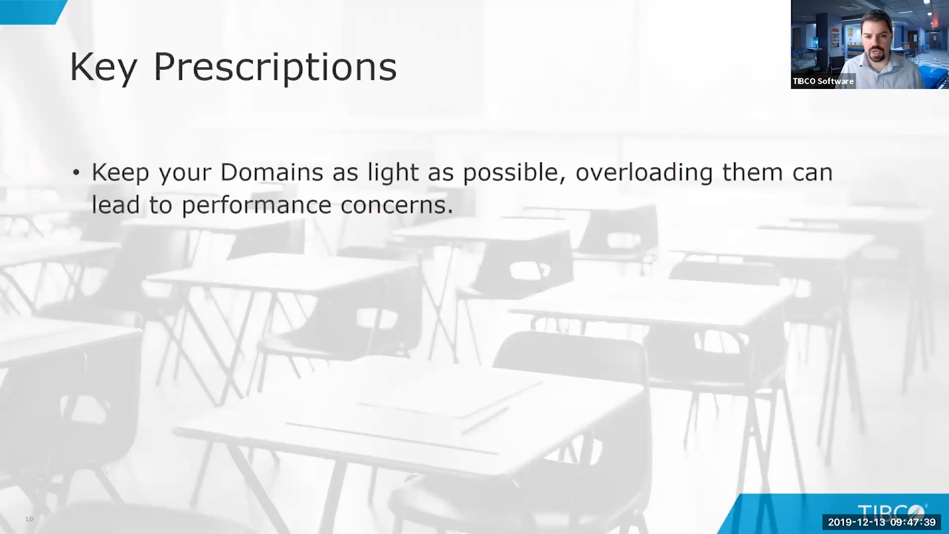
{"action": "key", "text": "Right"}
{"action": "key", "text": "Right"}
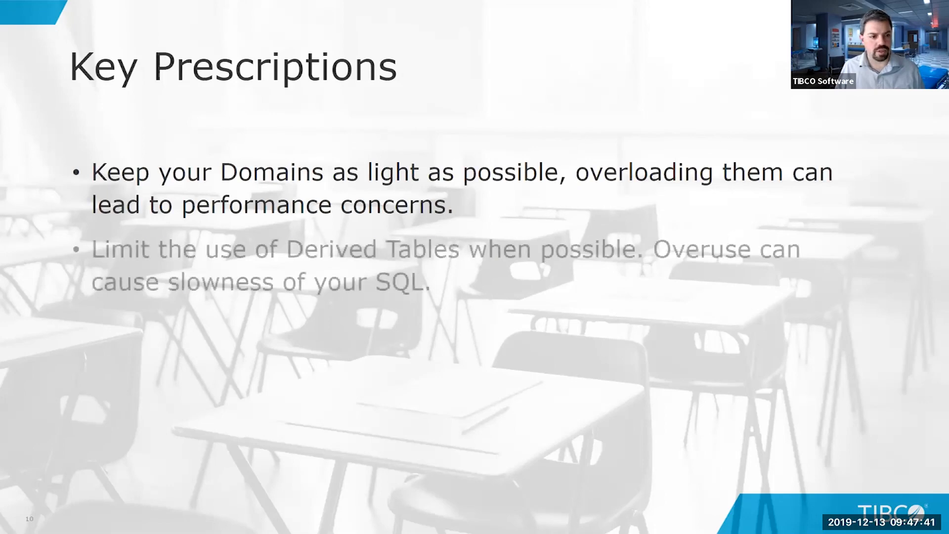